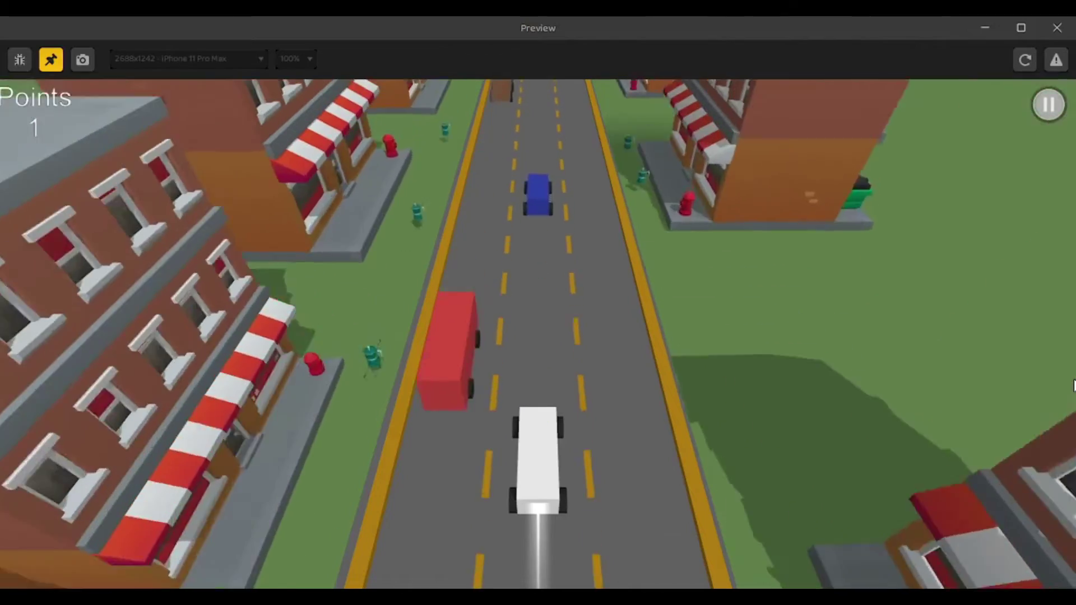
- Play-test the driving game in the preview, steering the white car between lanes to avoid traffic
key("Right")
key("Left")
key("Left")
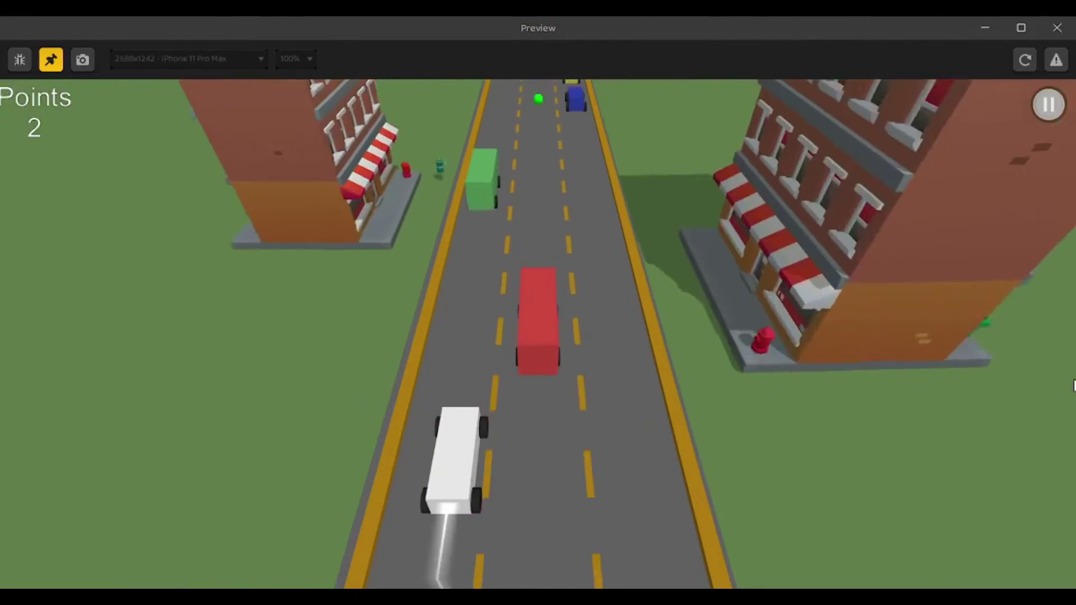
key("Right")
key("Left")
key("Right")
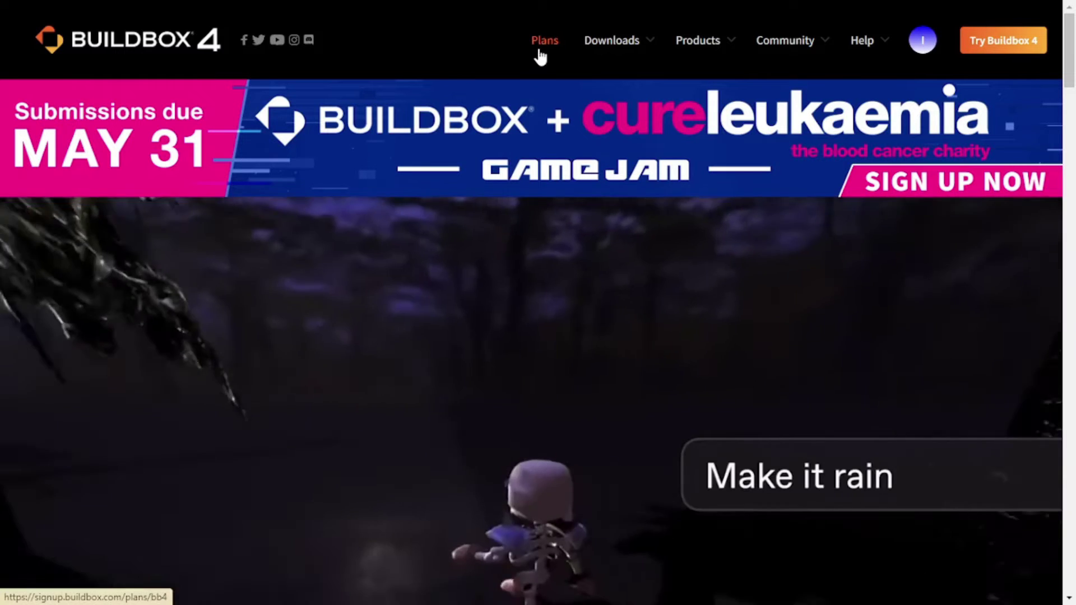
- Open the Buildbox plans page and review the Beginner plan's price and feature list
left_click(538, 54)
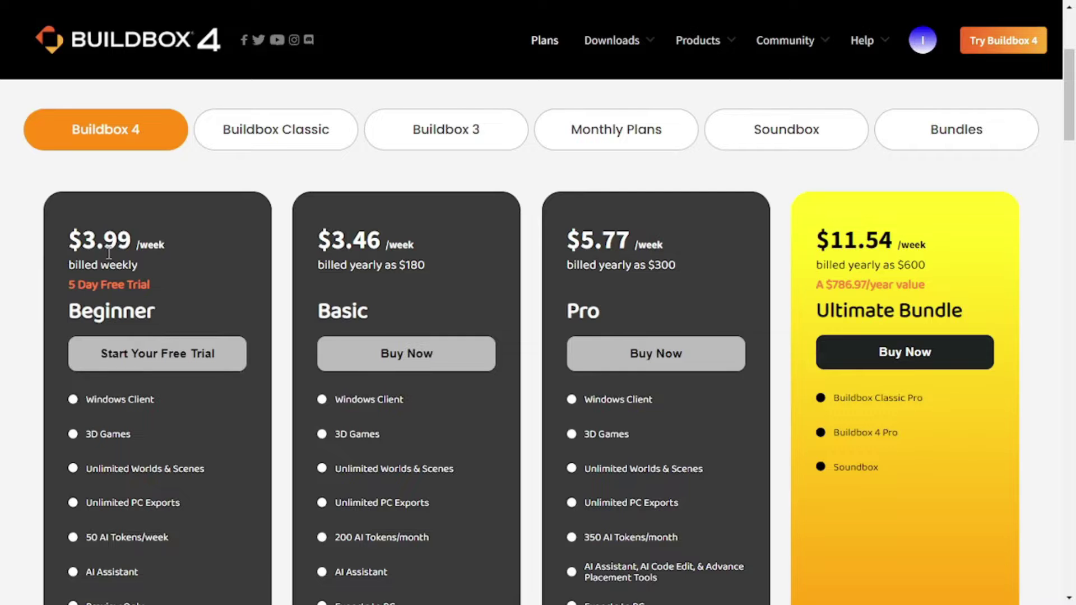
scroll(22, 325, "down", 1)
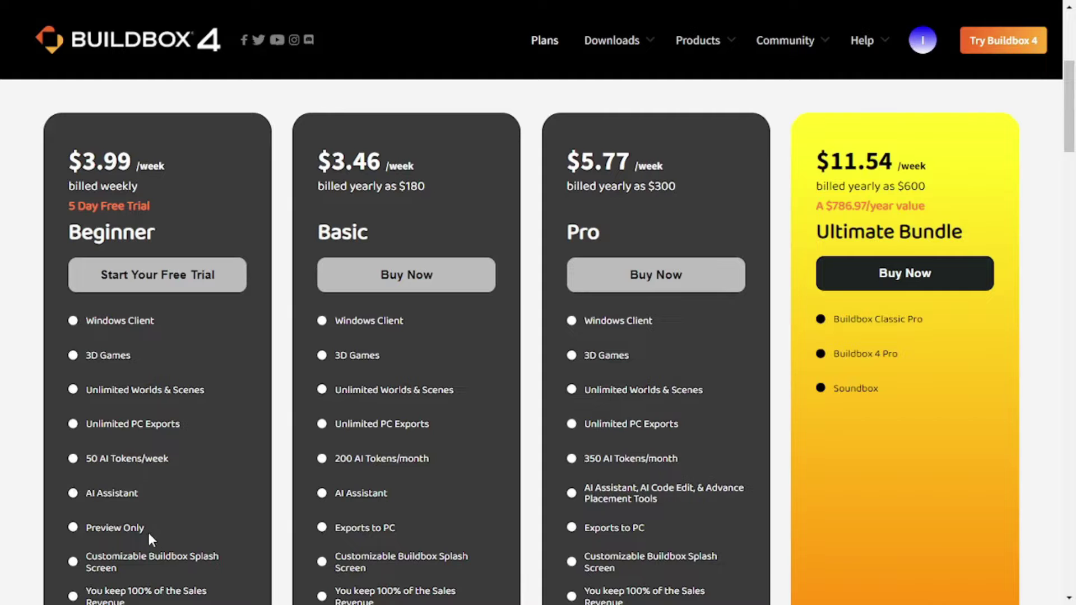
triple_click(108, 532)
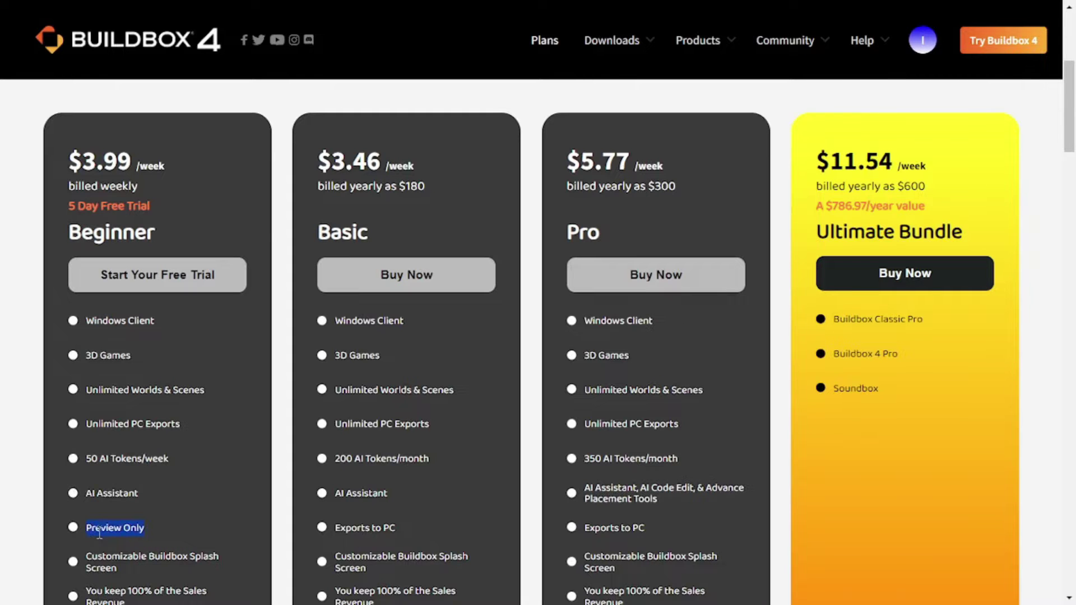
scroll(141, 534, "down", 1)
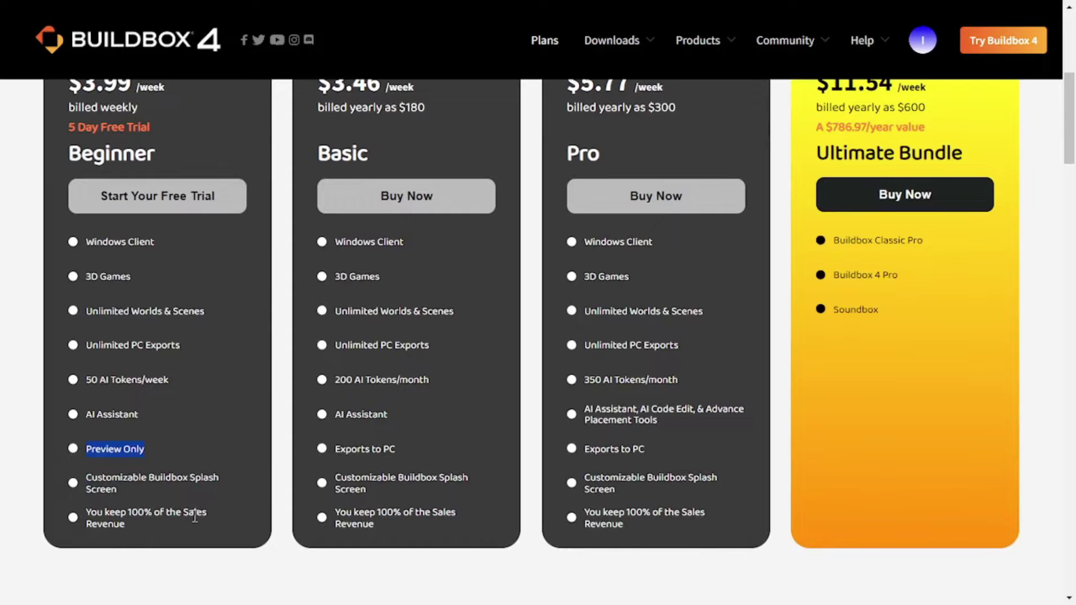
scroll(261, 512, "up", 1)
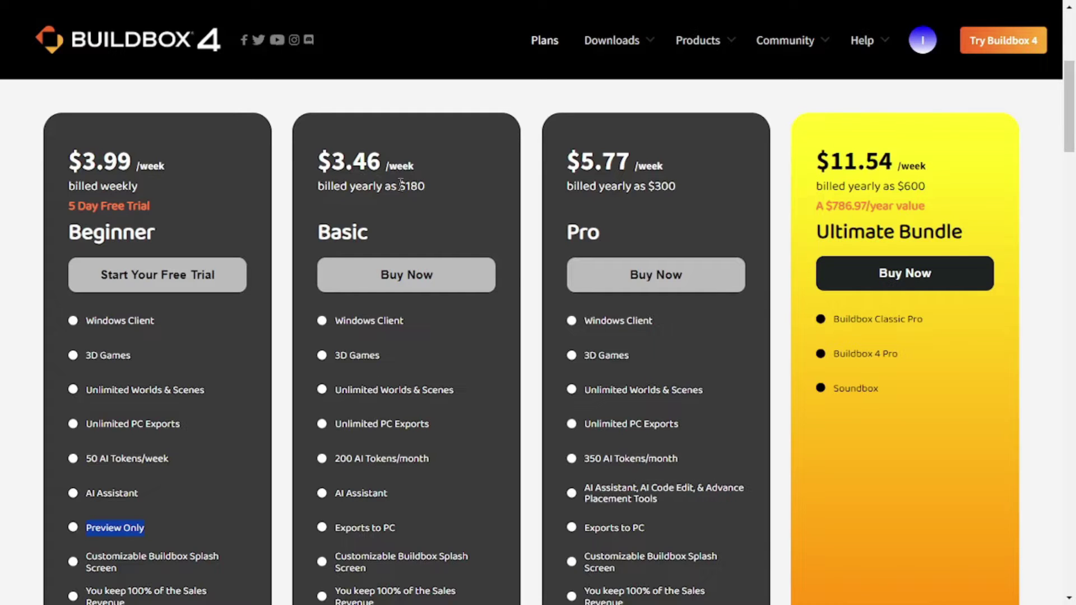
- Review the Basic plan's yearly billing, AI token allowance and export options
left_click_drag(319, 187, 392, 189)
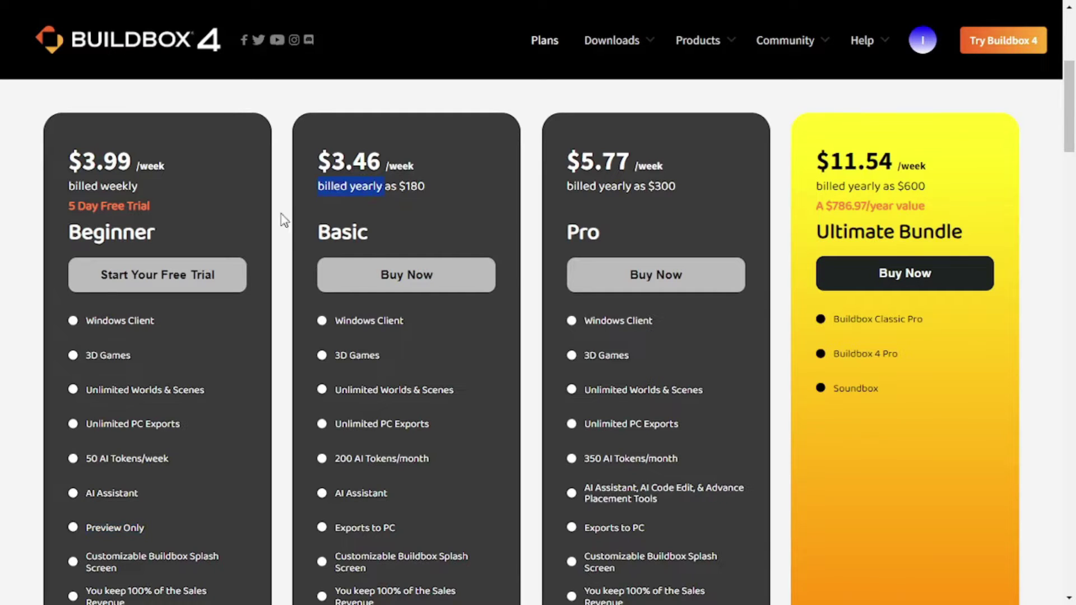
left_click(375, 215)
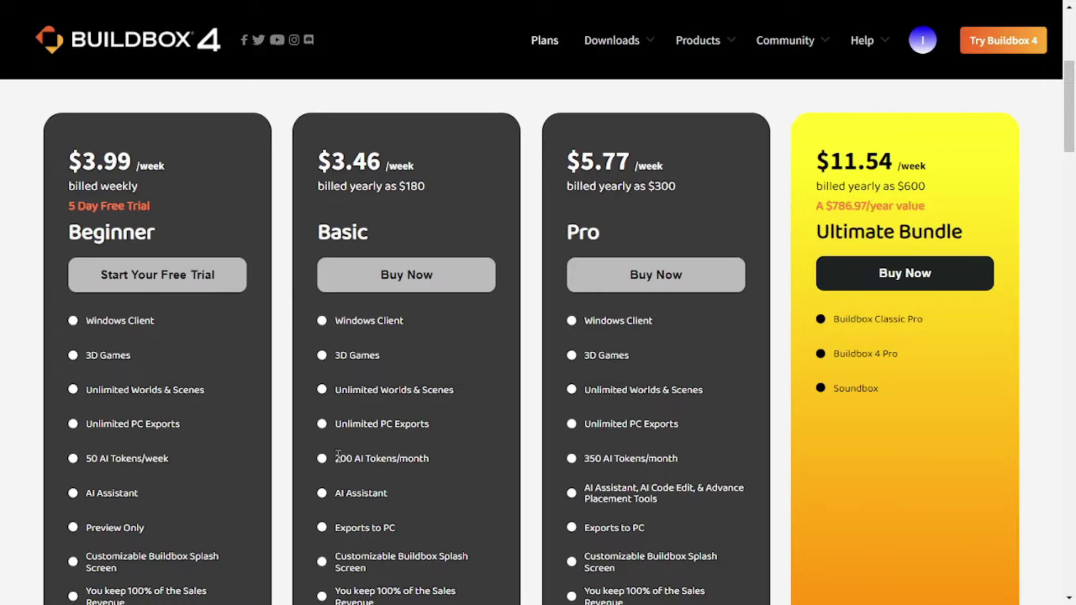
left_click_drag(335, 460, 429, 467)
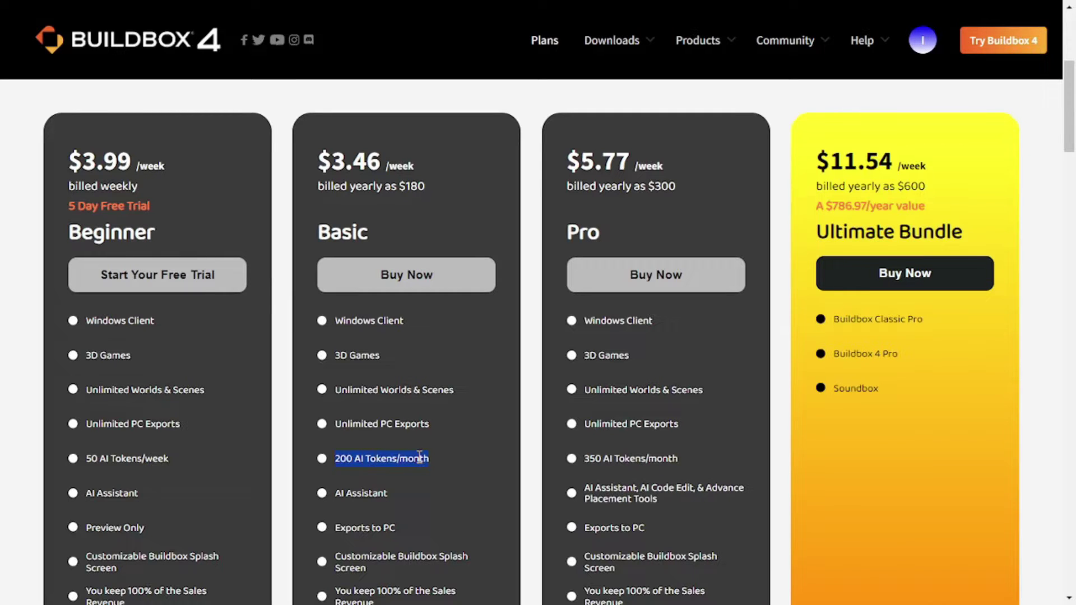
left_click_drag(399, 529, 334, 529)
scroll(310, 489, "down", 1)
scroll(311, 482, "down", 2)
scroll(309, 473, "up", 3)
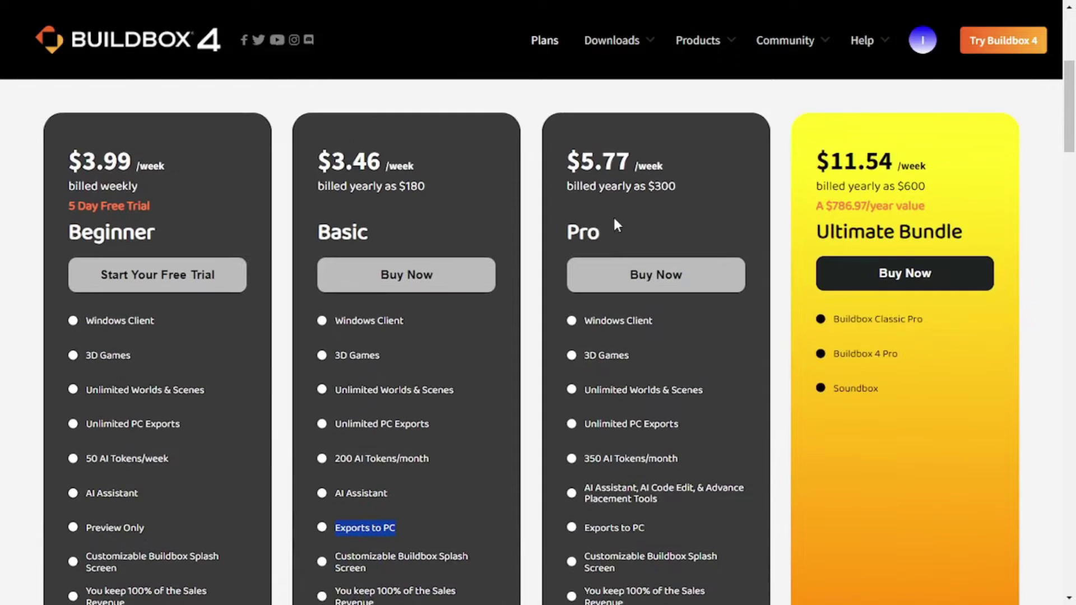
- Review the Pro plan's price, AI token allowance, AI tools and export options
left_click_drag(598, 231, 535, 247)
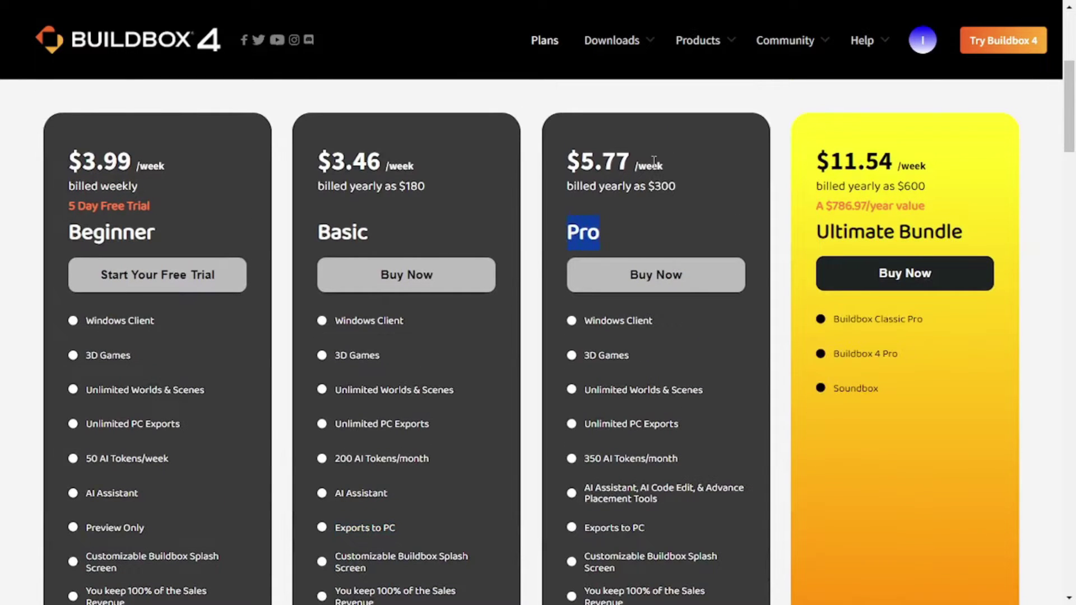
left_click_drag(667, 166, 614, 192)
left_click(567, 191)
left_click(664, 233)
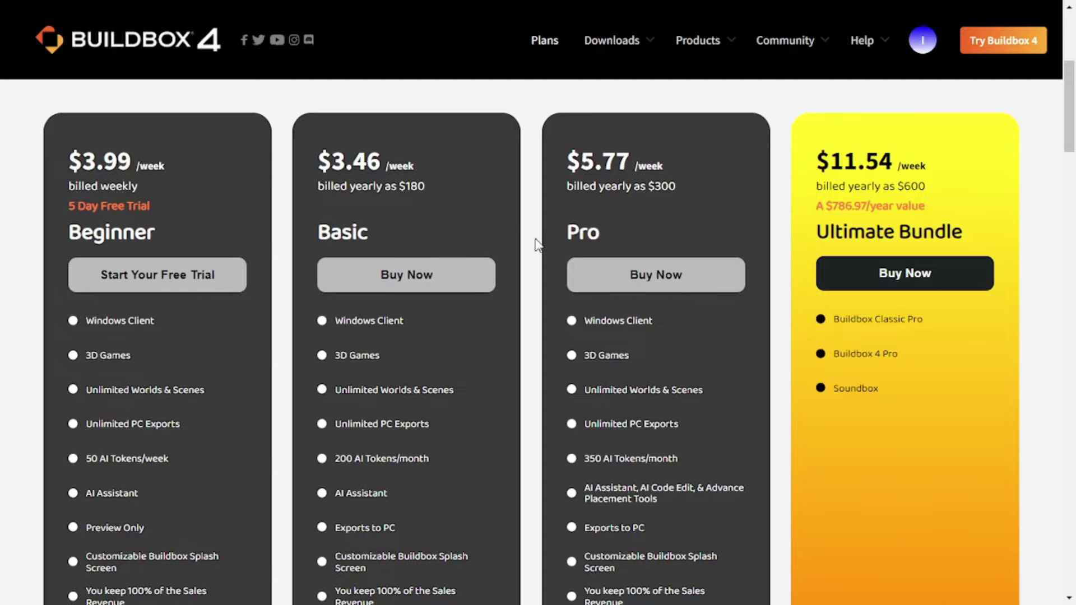
scroll(933, 343, "down", 2)
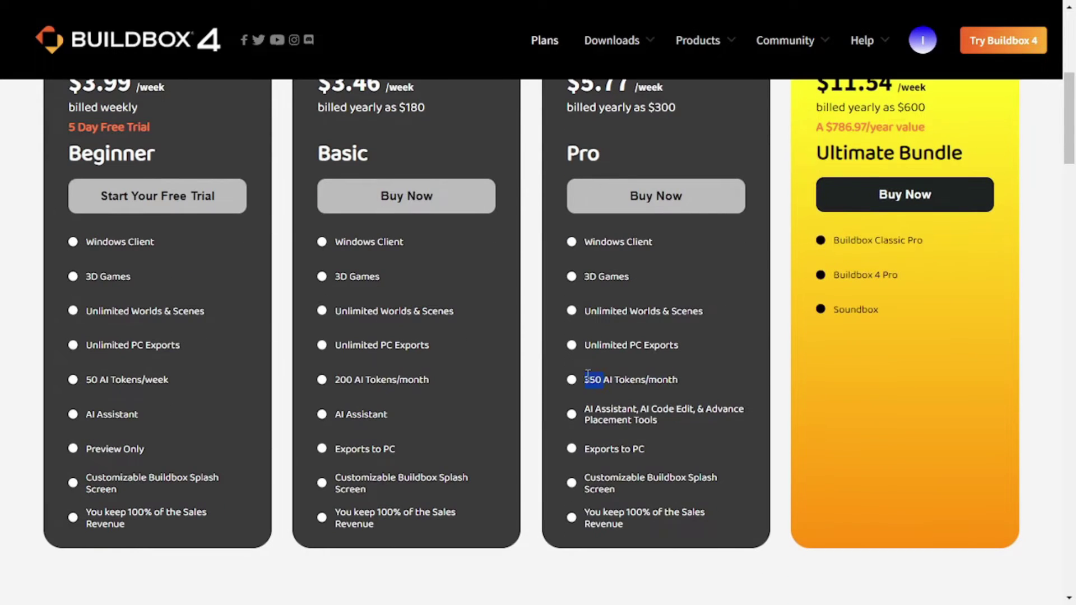
left_click_drag(587, 378, 677, 385)
left_click_drag(661, 421, 585, 413)
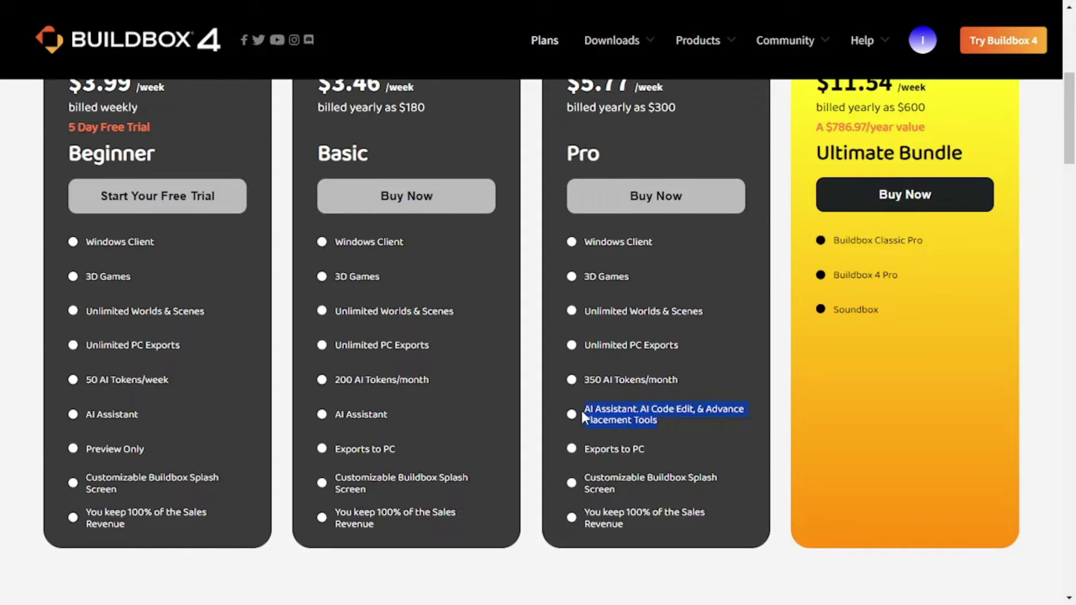
left_click(680, 416)
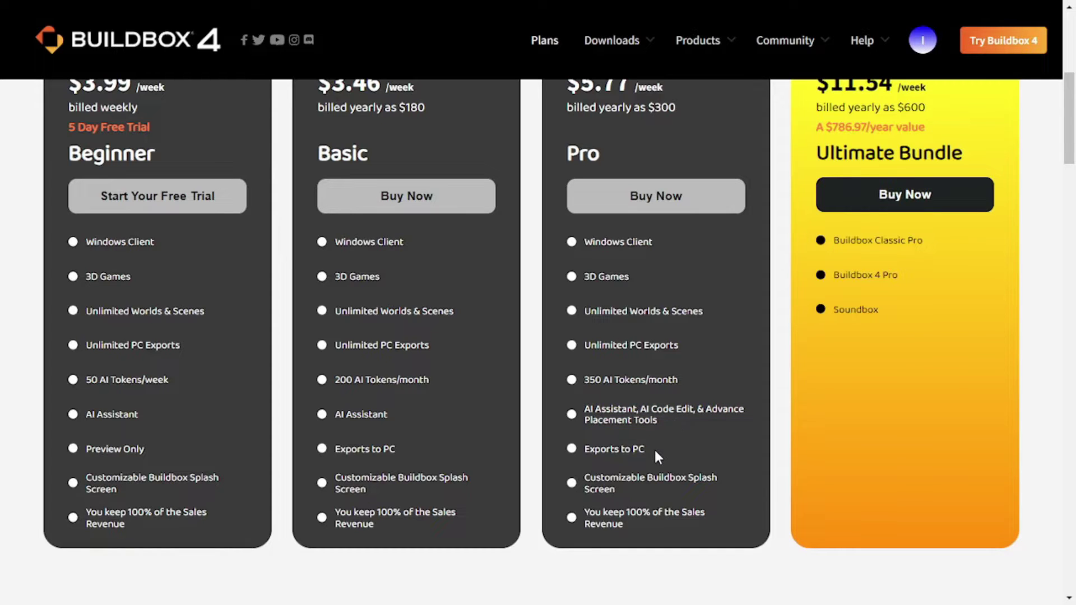
left_click_drag(647, 448, 583, 452)
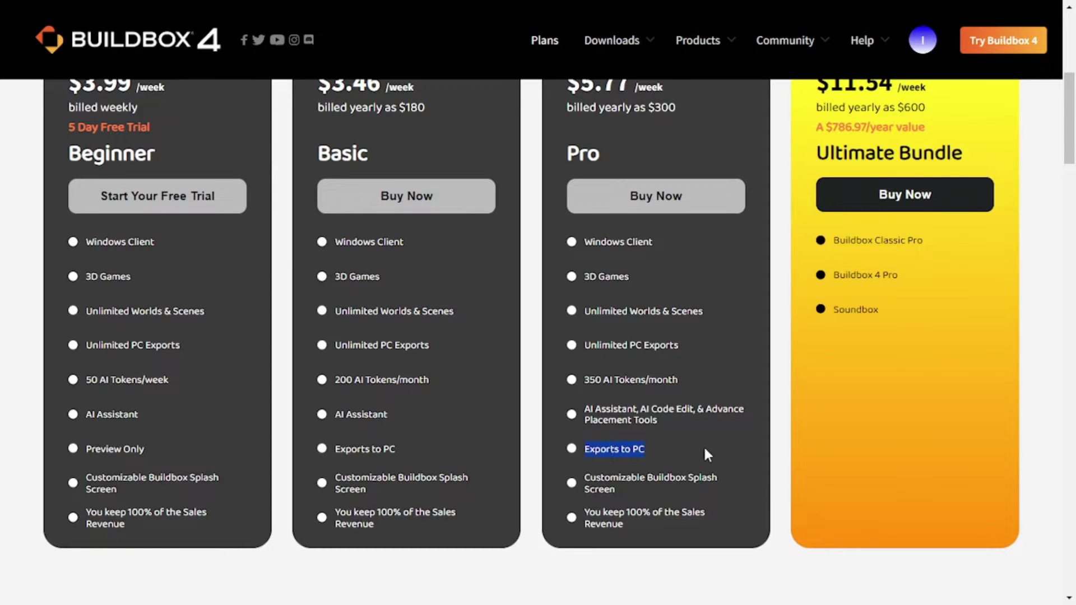
scroll(706, 443, "up", 2)
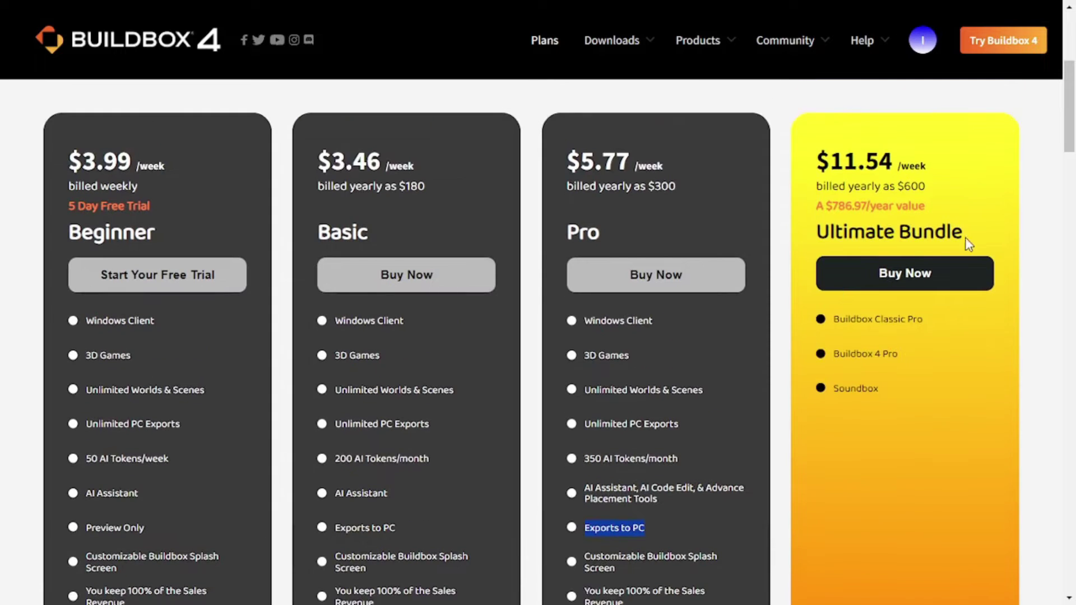
- Review which products the Ultimate Bundle plan includes
left_click_drag(967, 237, 783, 250)
left_click(961, 222)
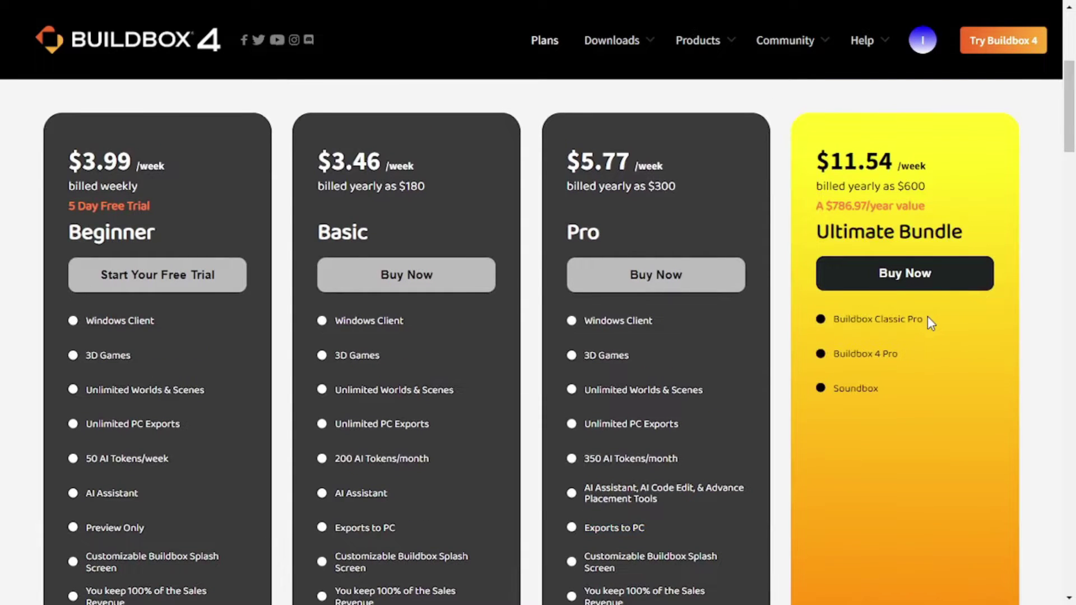
left_click_drag(927, 316, 844, 319)
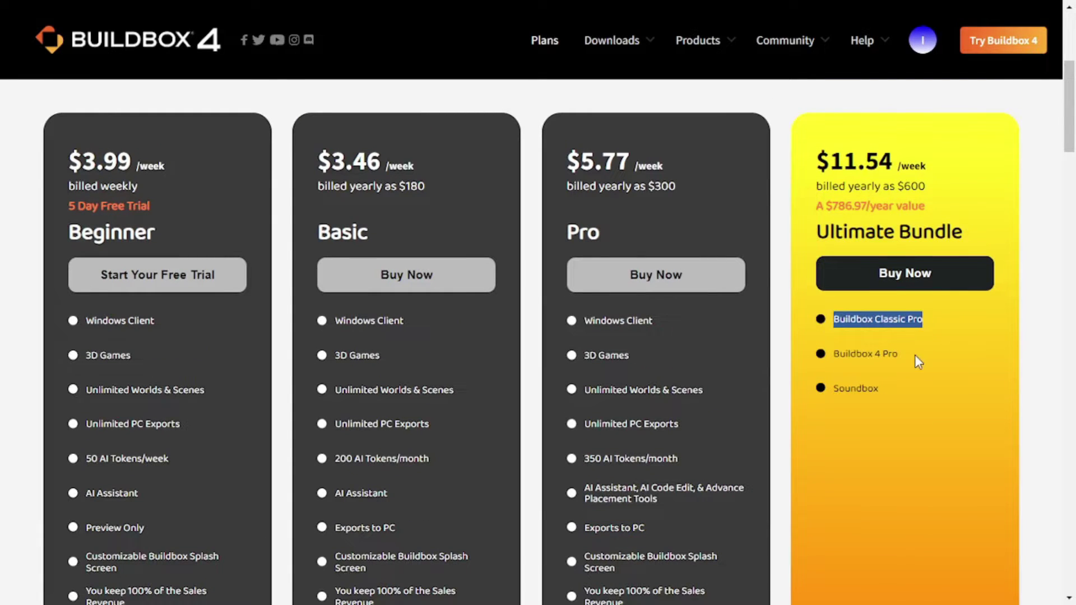
left_click_drag(902, 354, 828, 354)
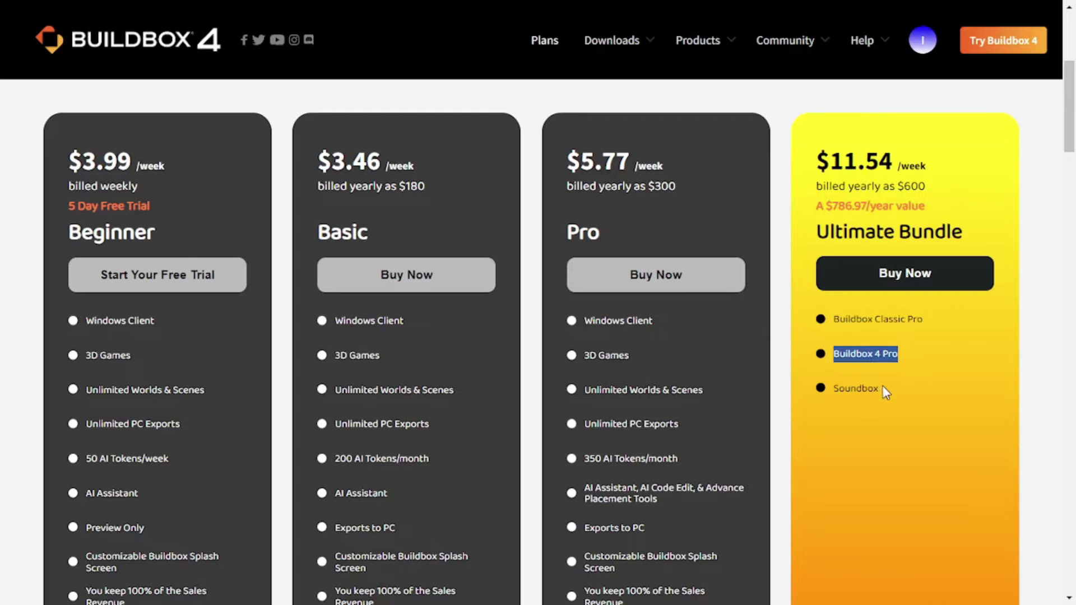
left_click_drag(884, 389, 833, 389)
left_click(924, 369)
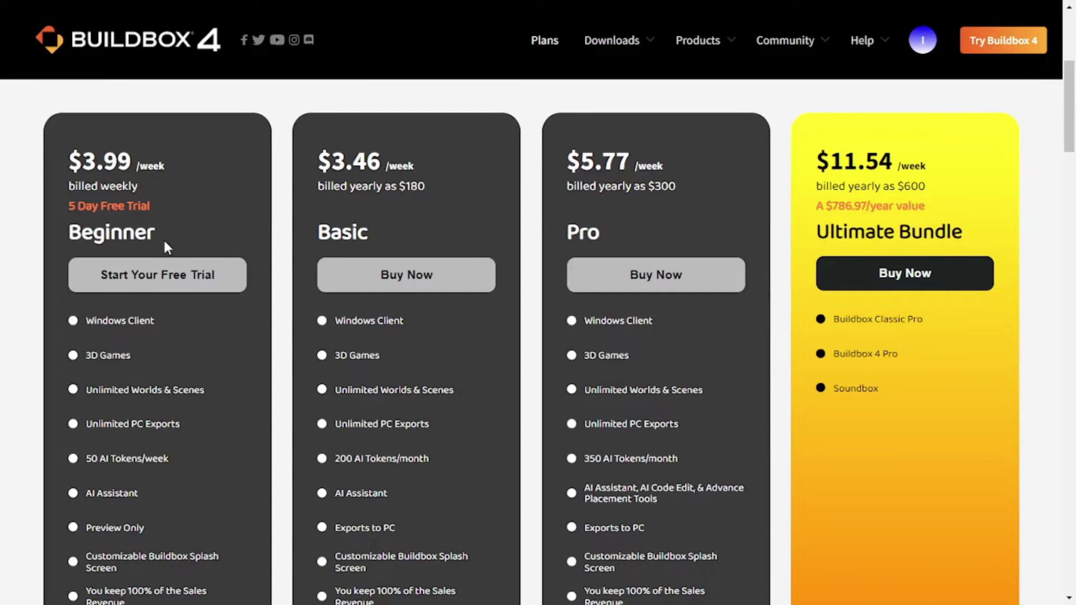
- Start the Beginner plan's free trial sign-up and look over its checkout form and order summary
left_click_drag(152, 205, 71, 205)
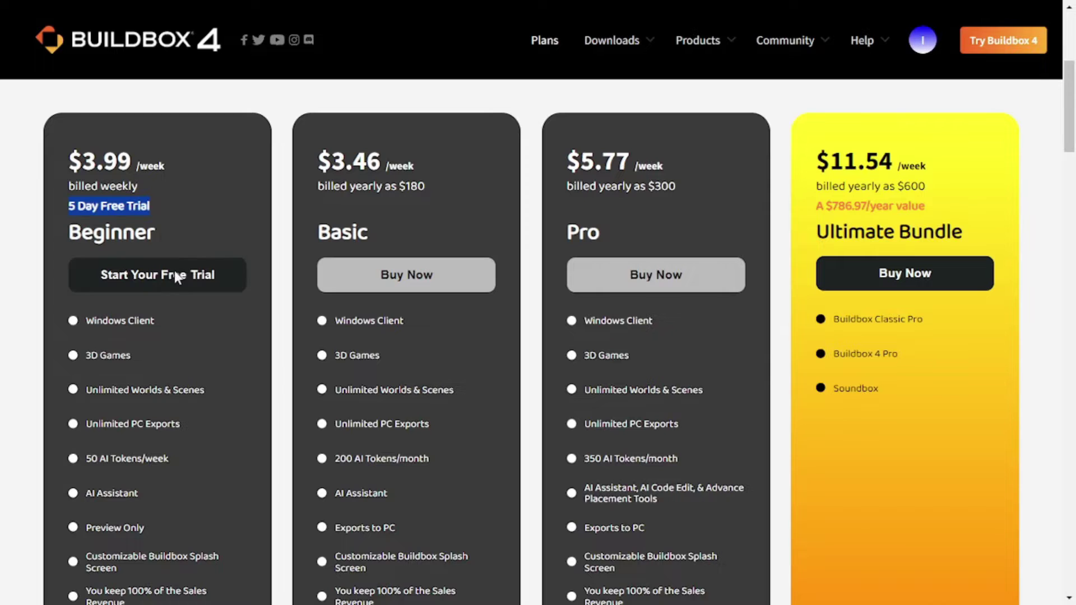
left_click(187, 287)
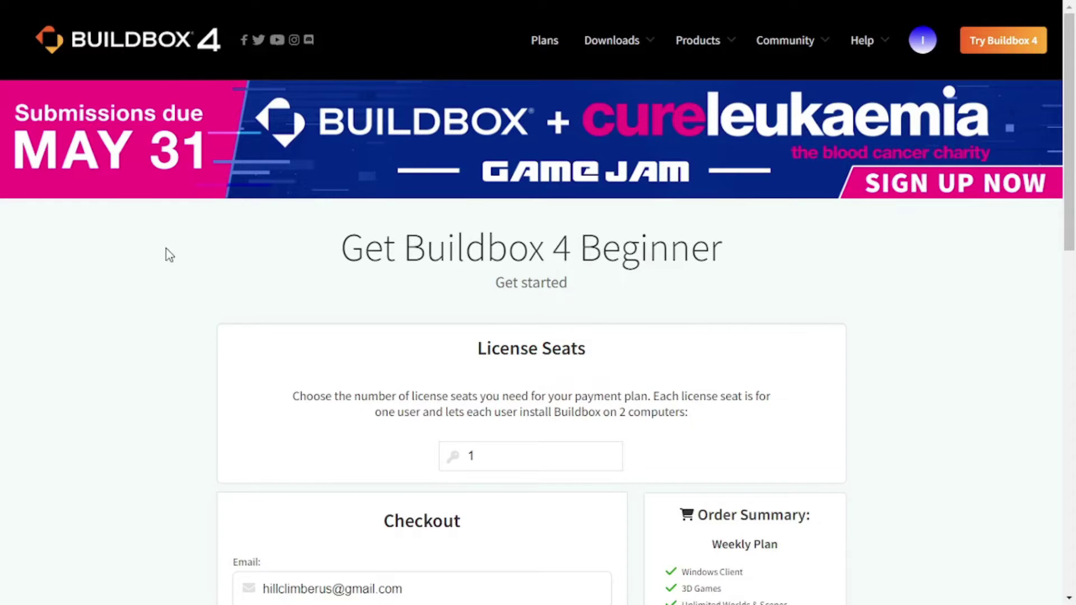
scroll(187, 252, "down", 5)
scroll(247, 261, "down", 1)
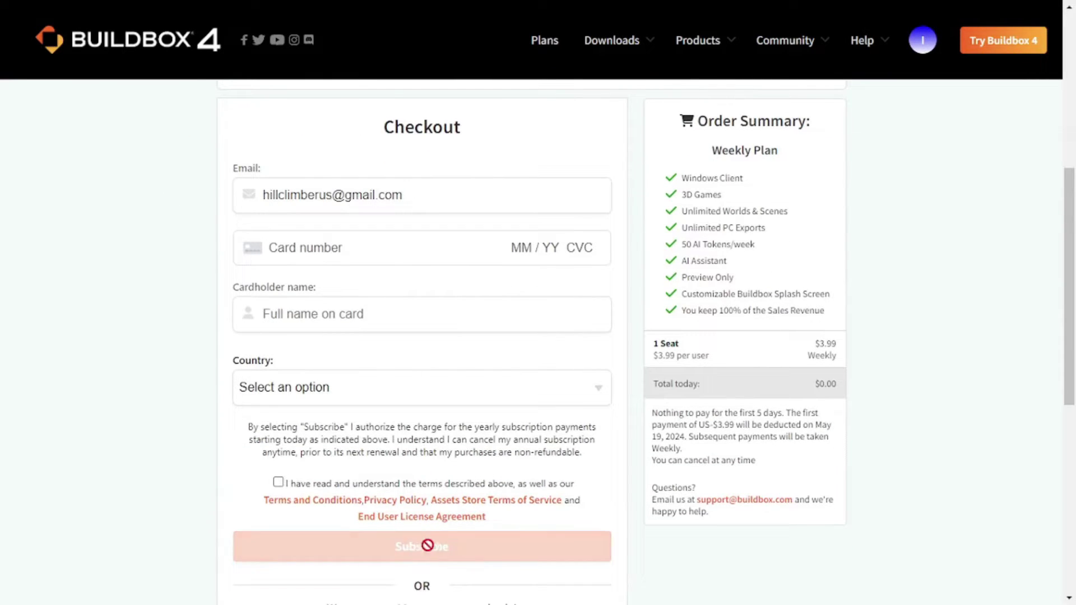
scroll(334, 283, "up", 6)
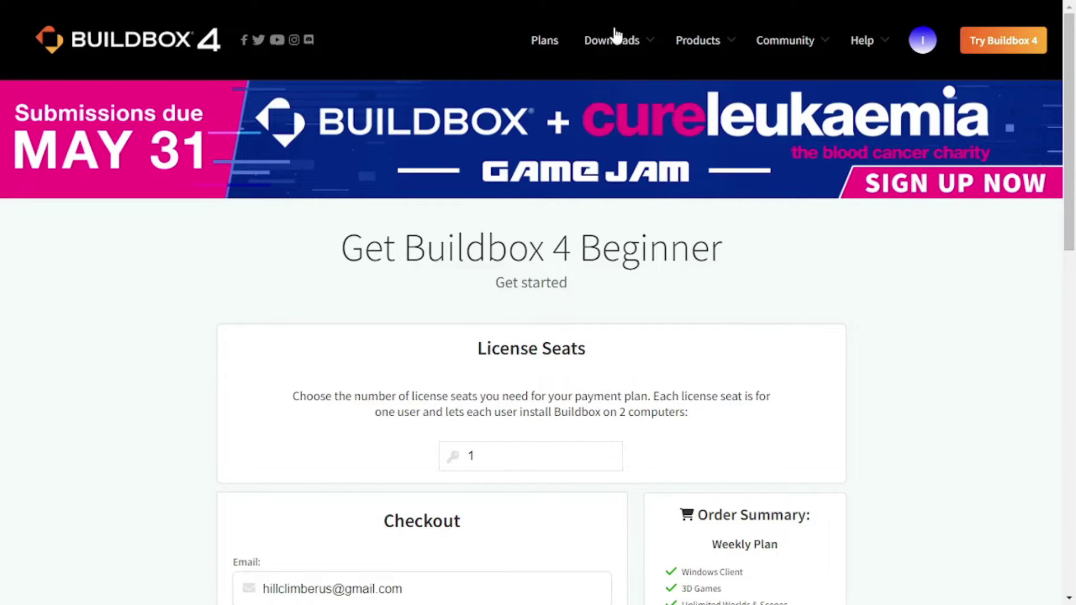
- Open the Buildbox 4 download page and download the Windows version
mouse_move(617, 39)
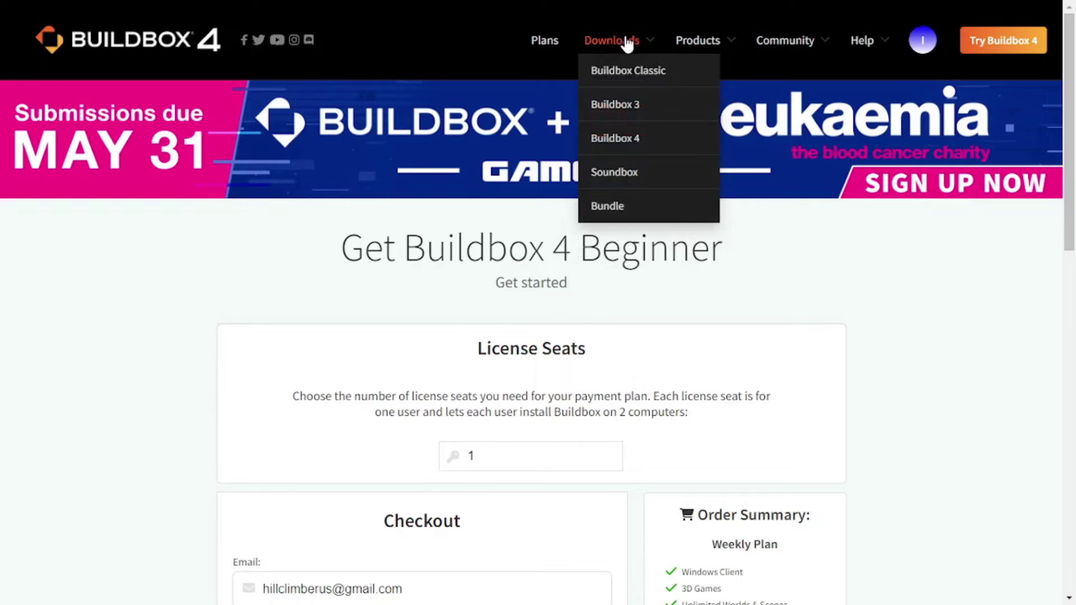
left_click(656, 147)
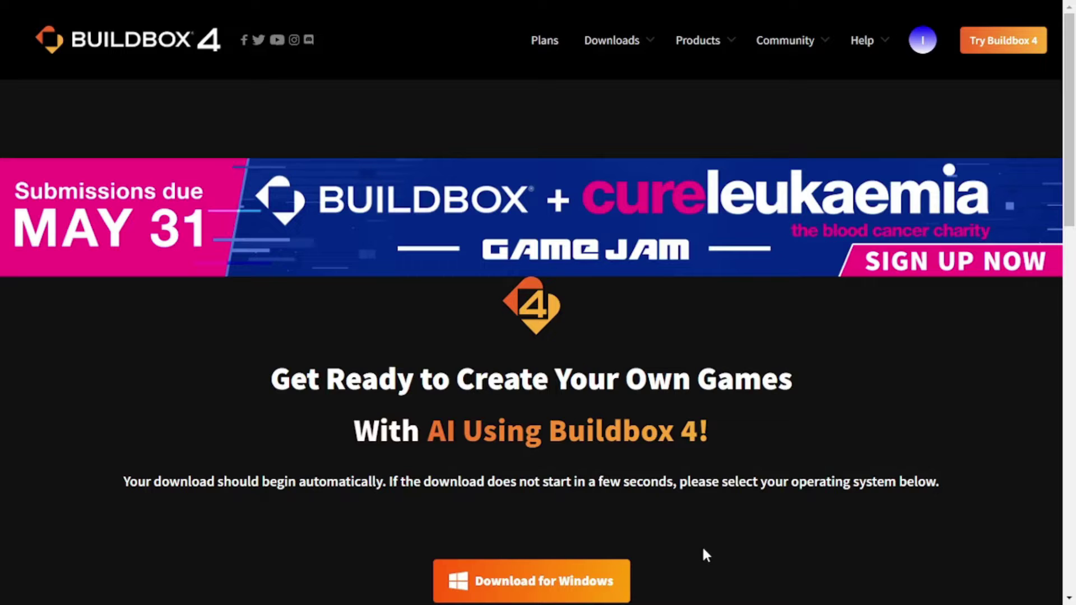
left_click(585, 592)
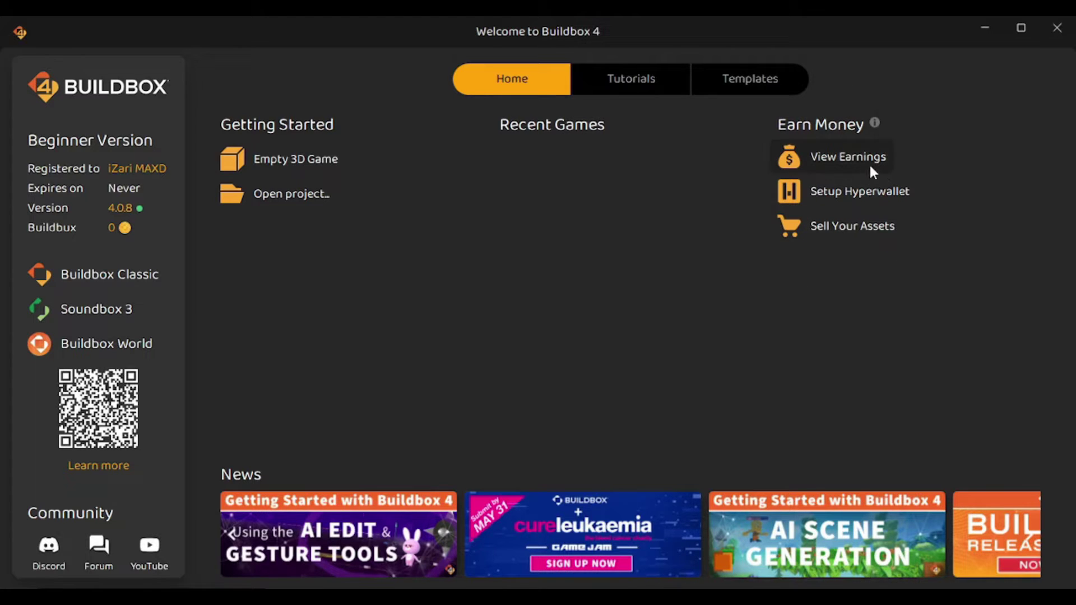
- Create an empty 3D game in Buildbox 4 and look through the Dummy character's attributes
left_click(294, 177)
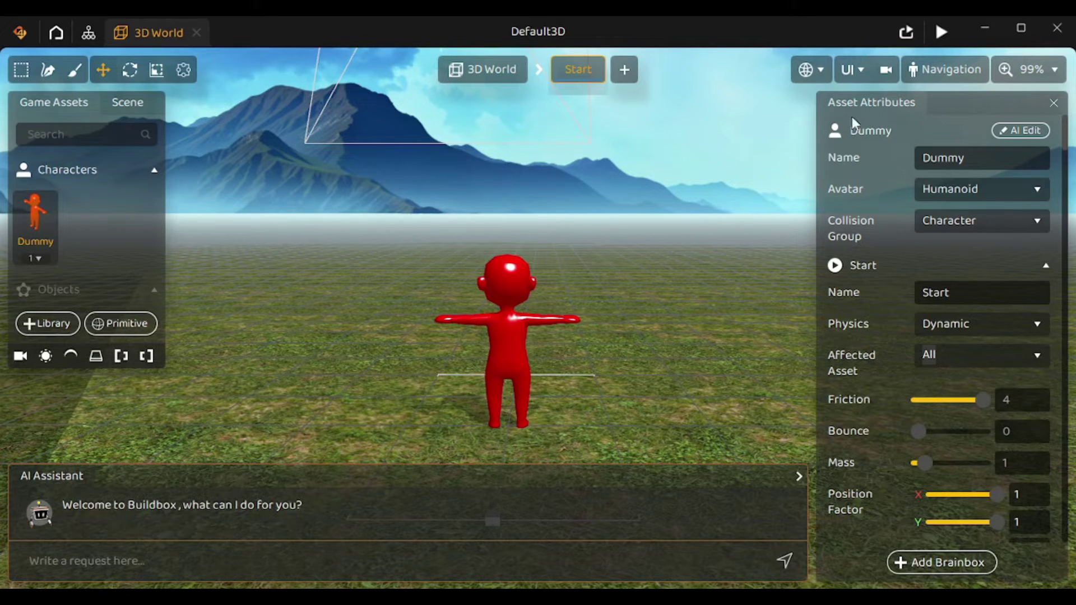
scroll(912, 184, "down", 10)
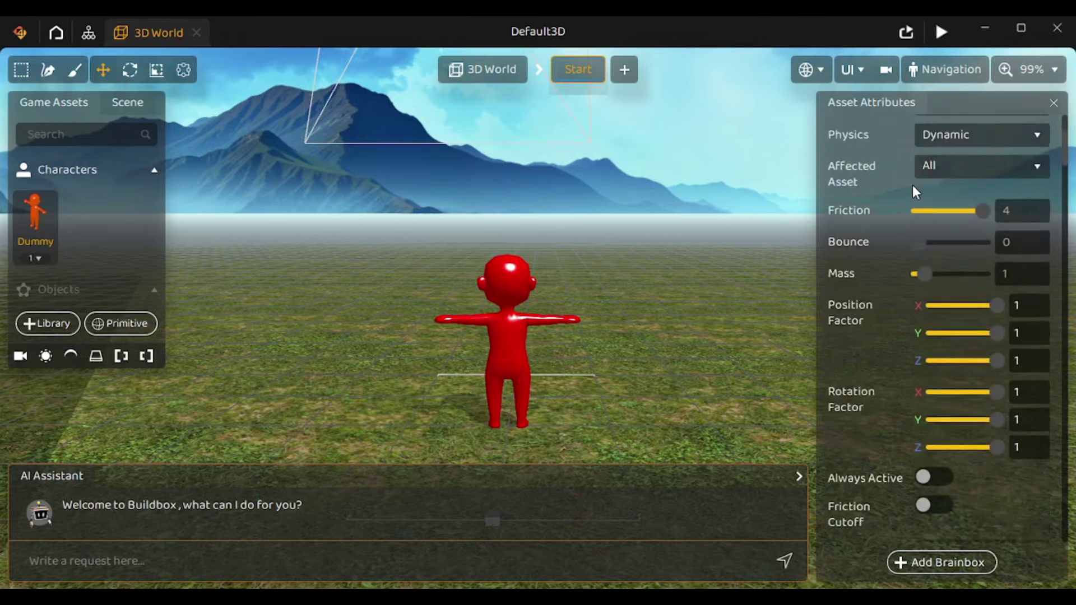
scroll(912, 193, "up", 10)
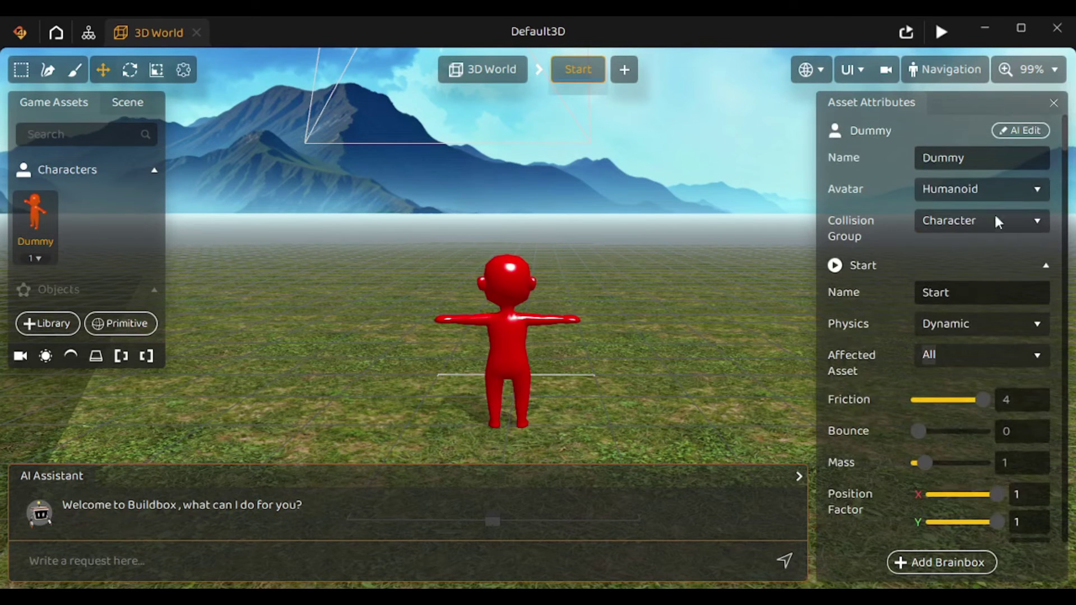
- Try the Racing Car and Bike avatars on the Dummy character, settling on Helicopter and reviewing its attributes
left_click(1034, 193)
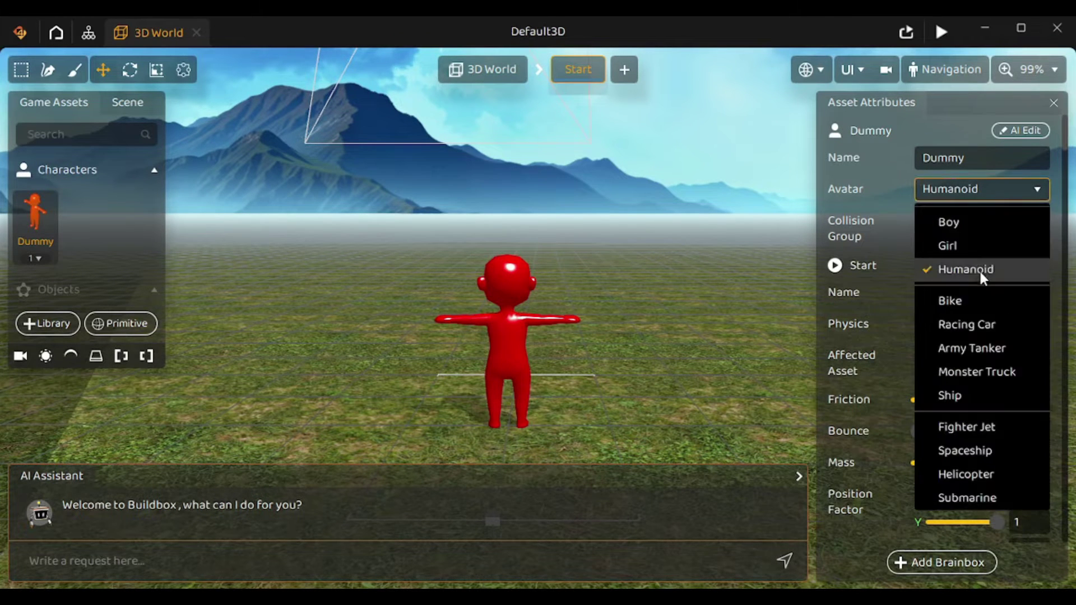
left_click(975, 322)
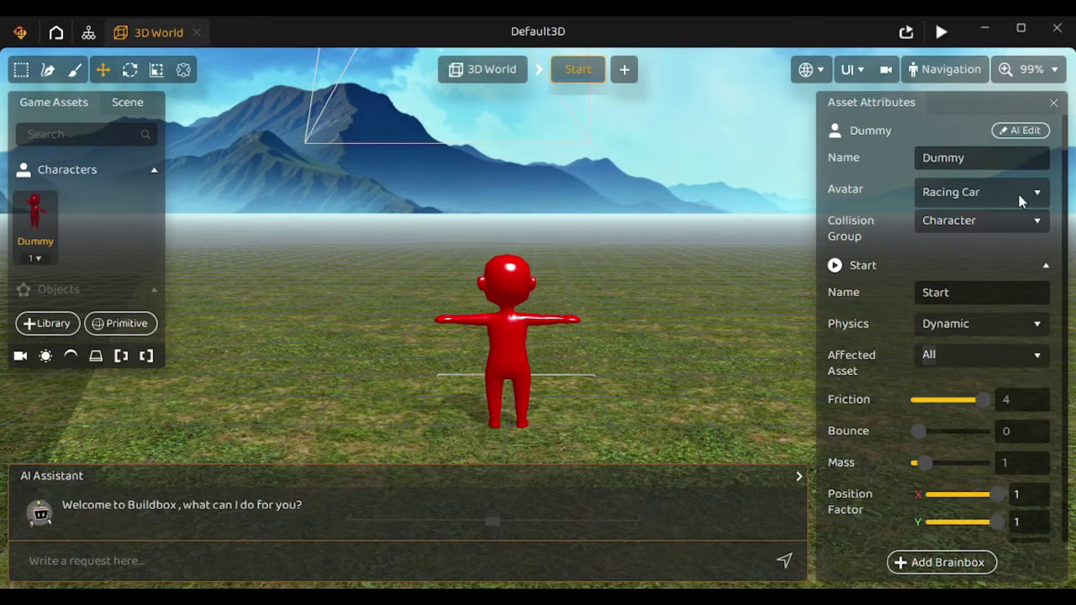
left_click(1017, 192)
left_click(963, 300)
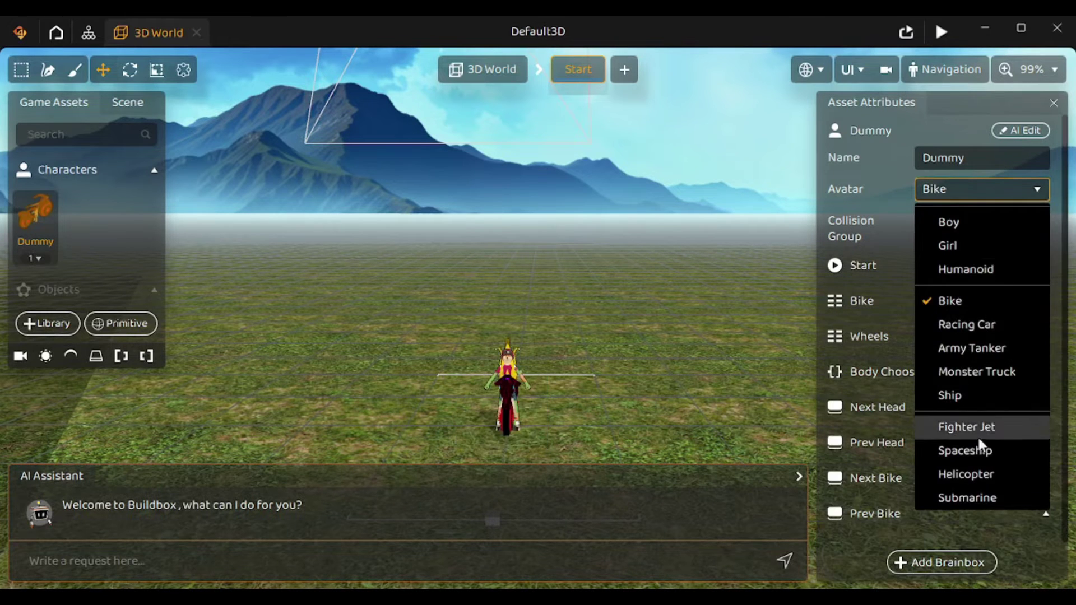
left_click(979, 475)
scroll(896, 241, "down", 3)
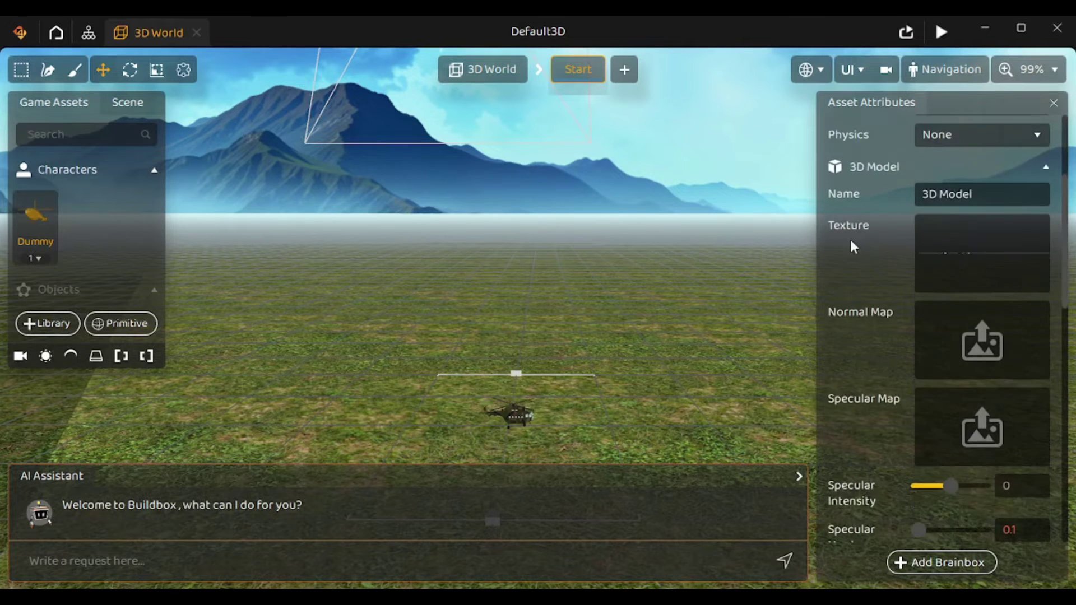
scroll(902, 347, "down", 3)
scroll(924, 365, "down", 5)
scroll(908, 358, "down", 1)
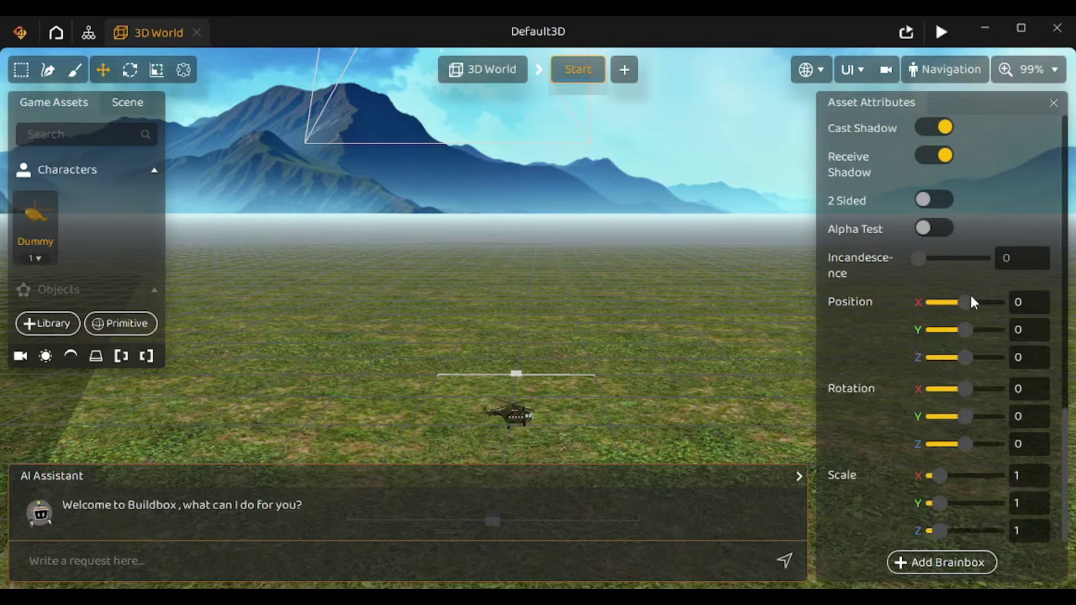
scroll(969, 301, "up", 10)
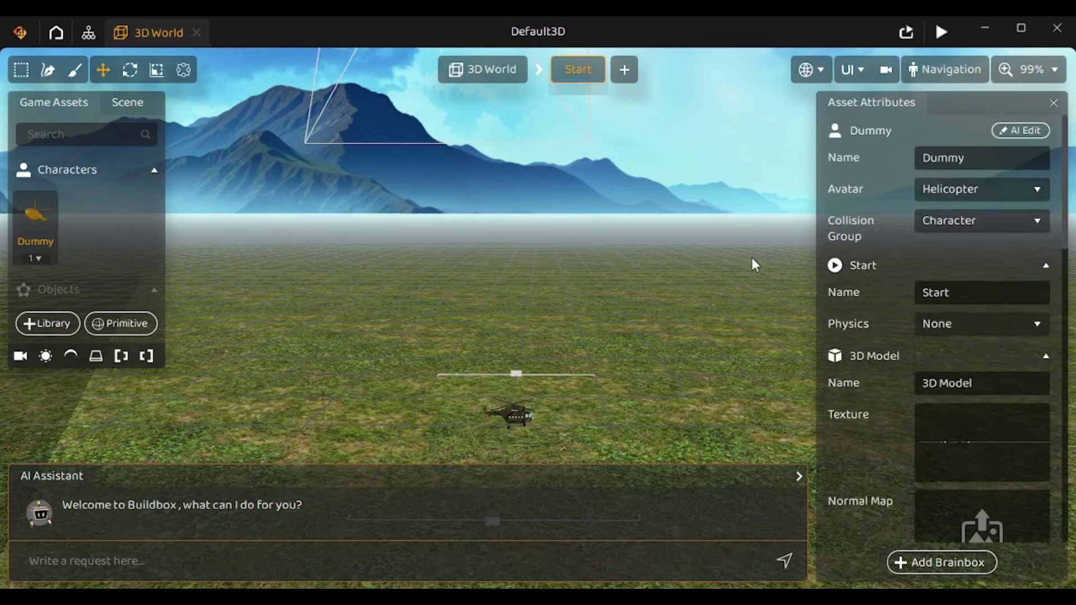
- Show the AI Assistant's request field and open the AI Edit command for the Dummy character
left_click(92, 560)
left_click(1020, 131)
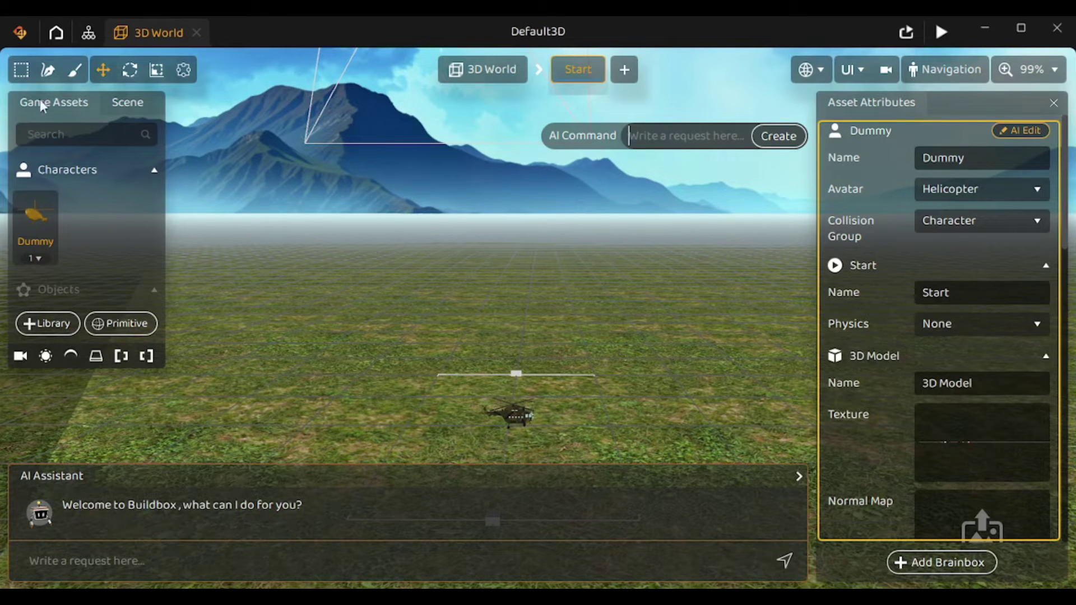
- Return to the welcome screen and browse the available Buildbox tutorials
left_click(57, 35)
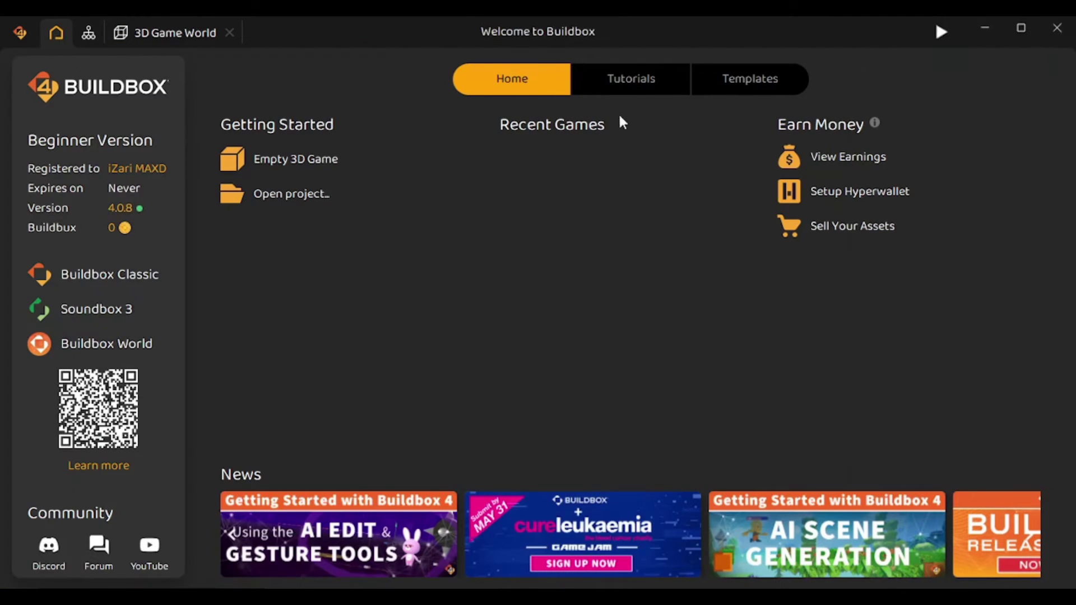
left_click(647, 81)
scroll(275, 370, "down", 4)
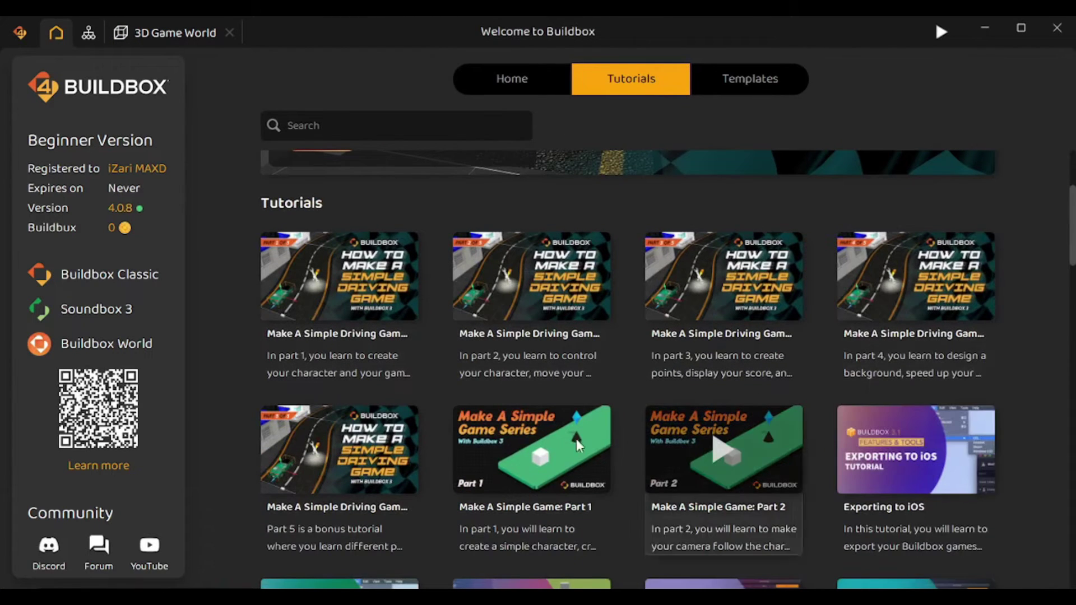
scroll(340, 428, "down", 2)
scroll(348, 392, "down", 3)
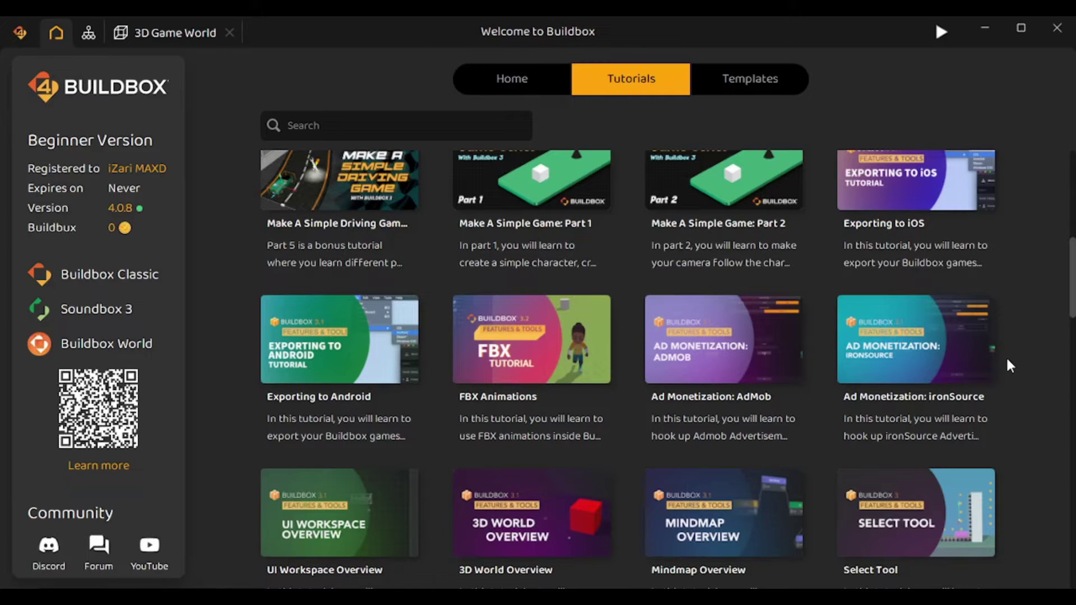
- Browse the free game templates and open the Car Collision template
left_click(766, 90)
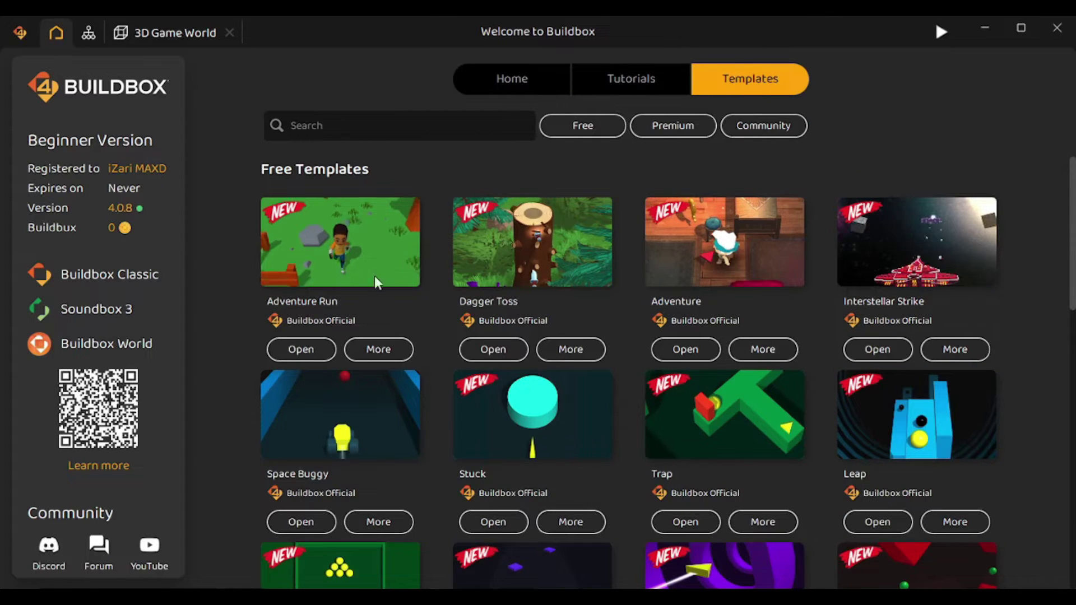
scroll(657, 253, "down", 3)
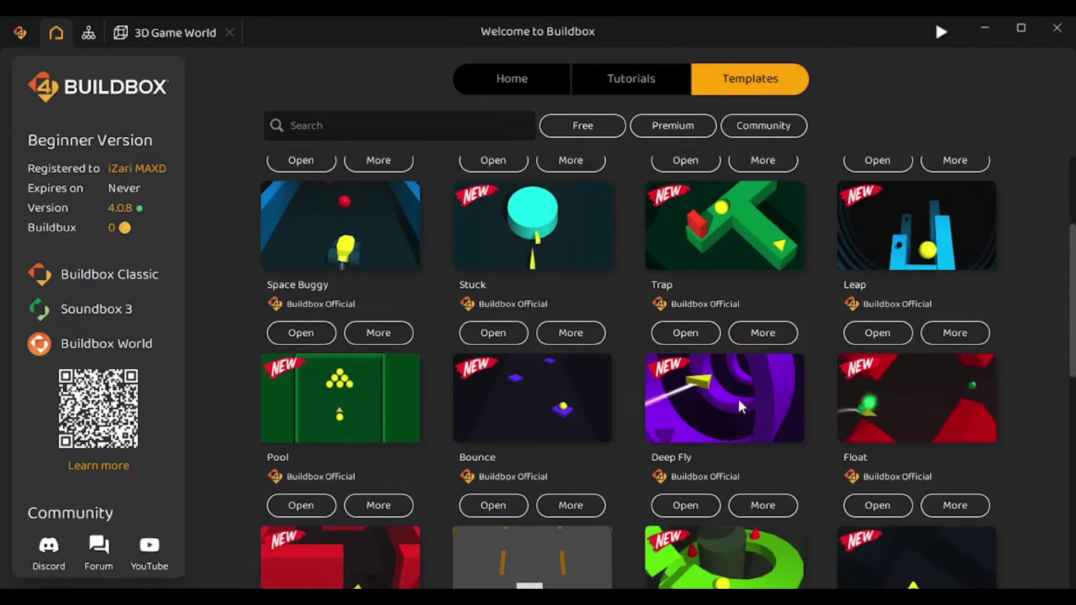
scroll(738, 397, "down", 3)
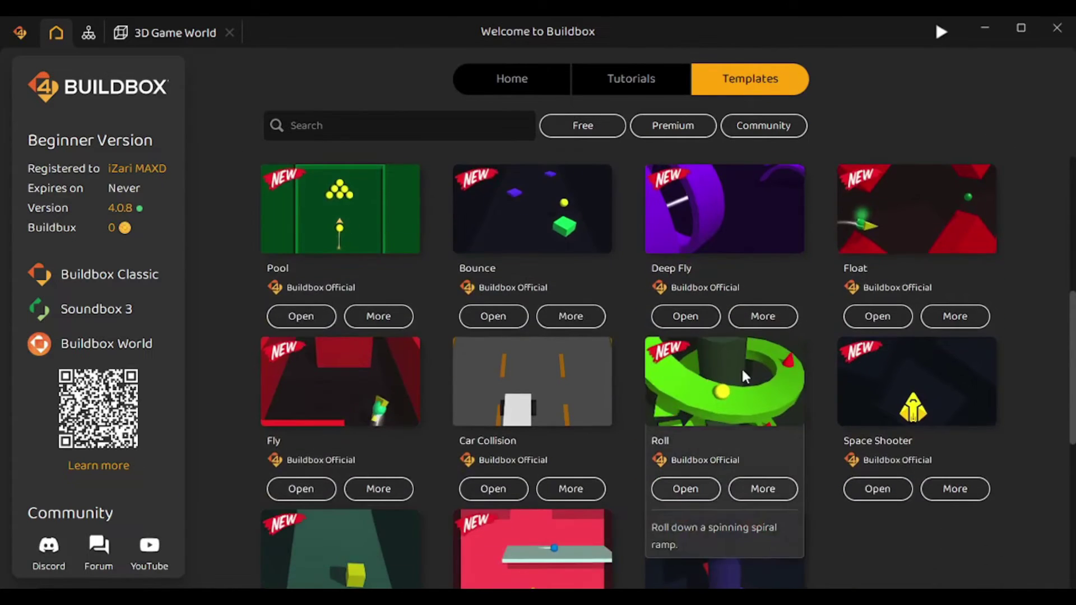
scroll(773, 367, "down", 2)
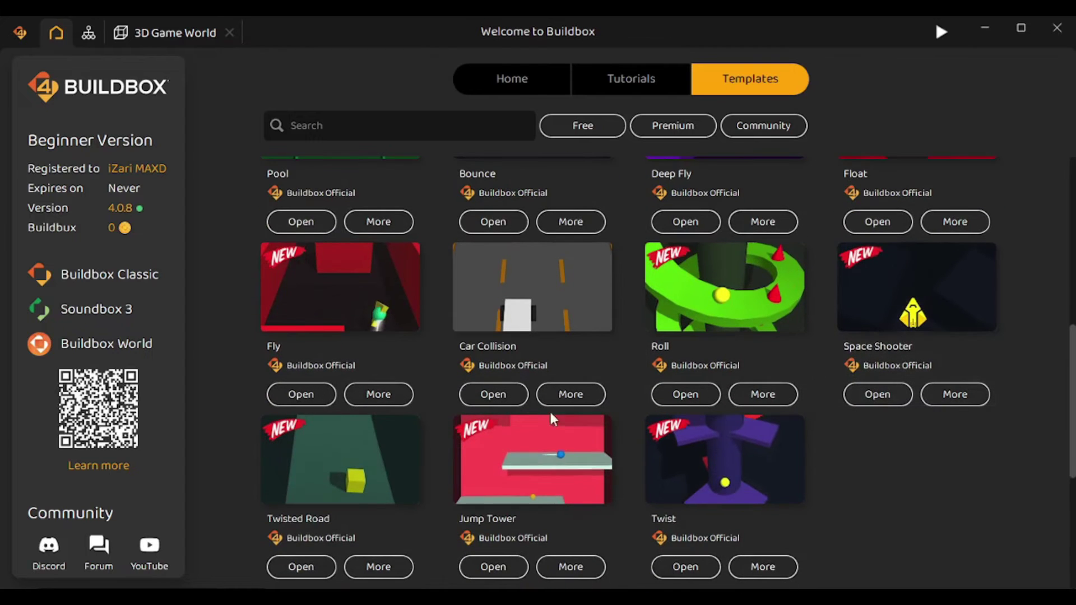
left_click(509, 394)
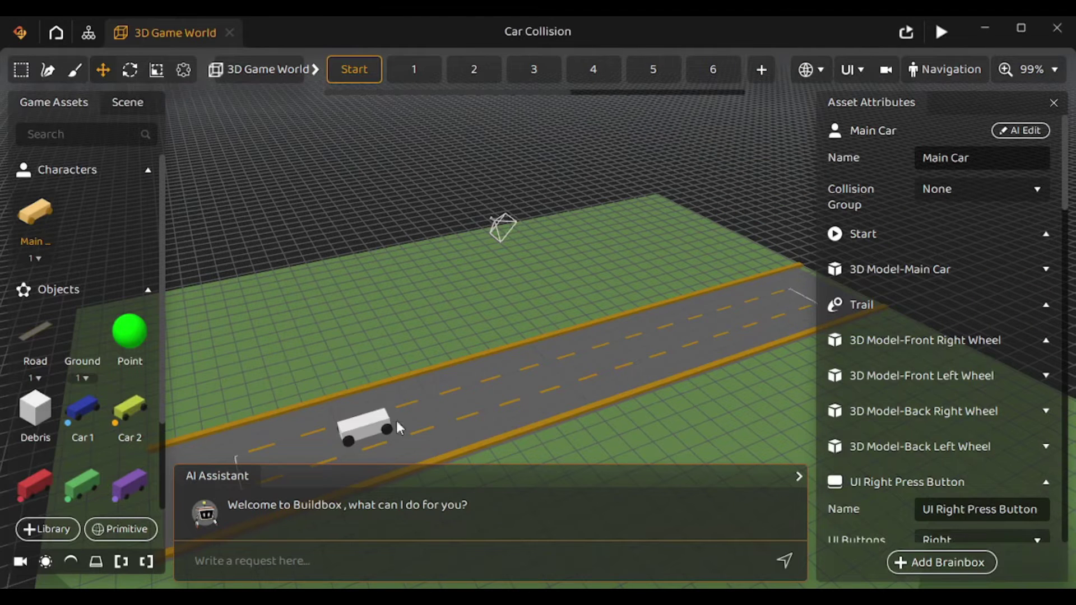
- Look through scenes 1, 2 and 3 of the Car Collision game world
left_click(413, 70)
left_click(472, 69)
left_click(533, 73)
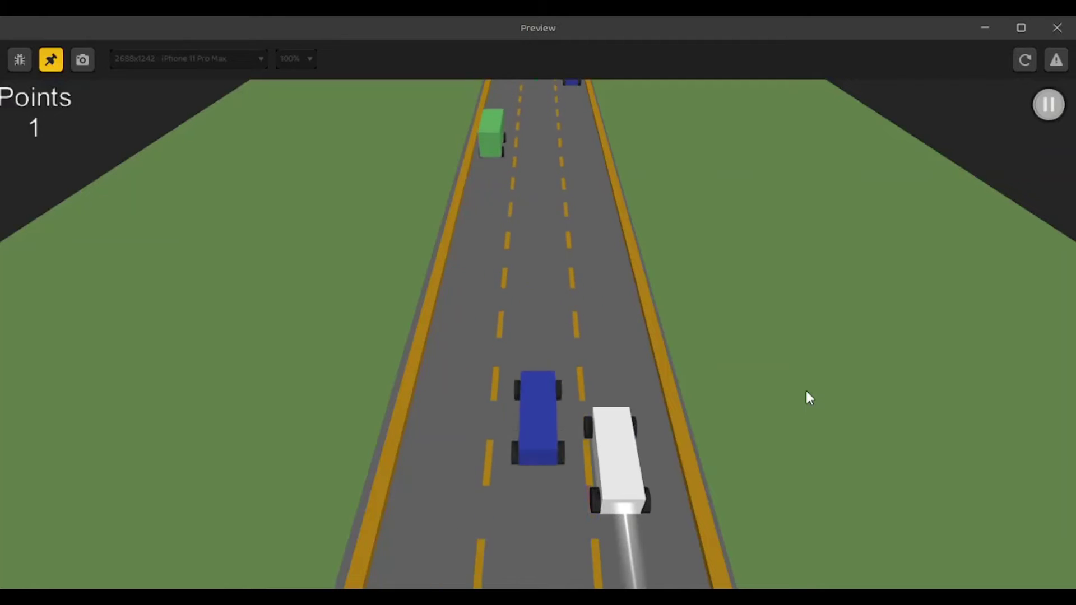
- Test-play the driving game by steering the white car between lanes, and close the preview
key("Left")
key("Left")
key("Right")
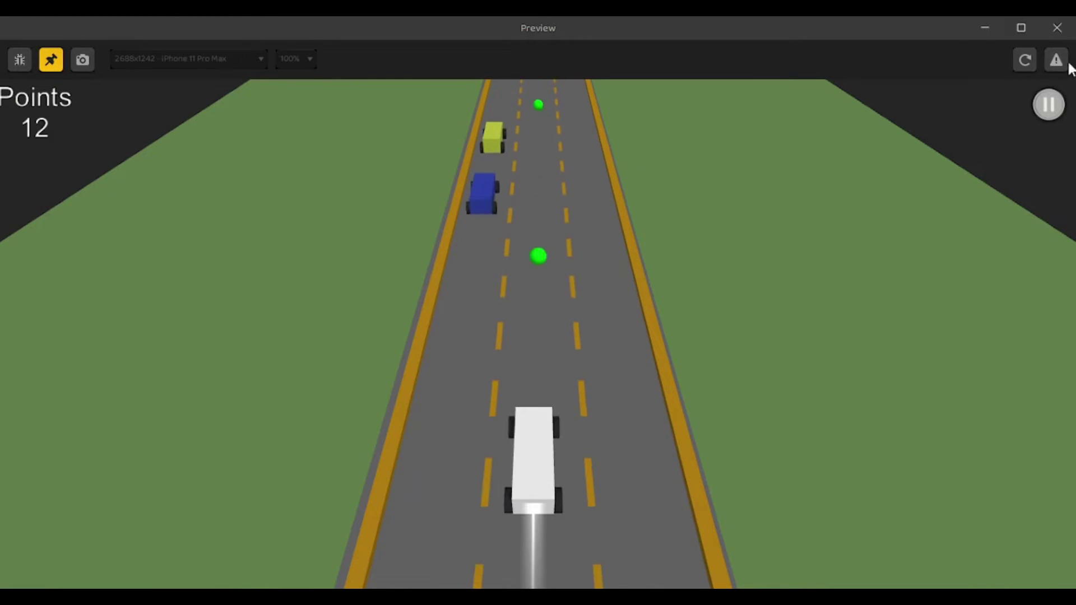
key("Right")
left_click(1057, 30)
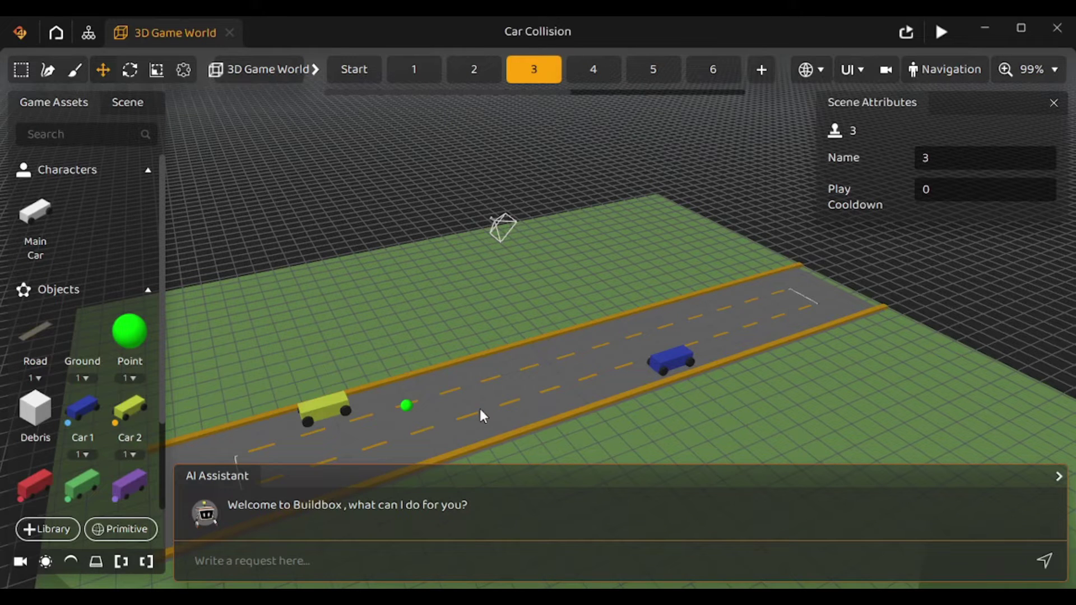
- Send the AI Assistant the request "Make it snow" for scene 3
left_click(261, 561)
type("Make it snow")
key("Return")
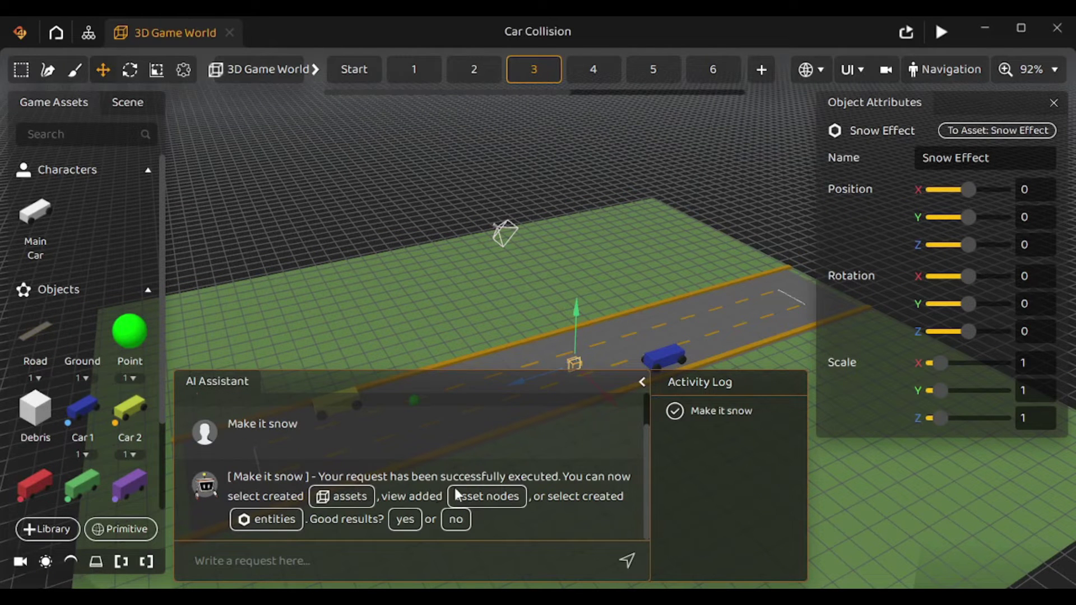
scroll(641, 250, "down", 3)
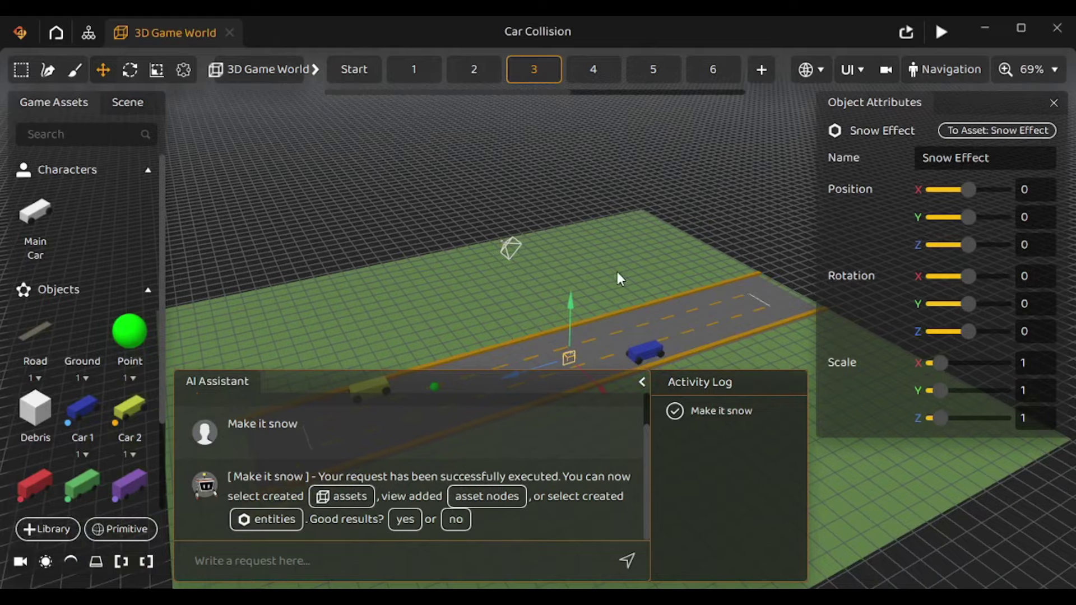
- Preview the game after the snow request, steering the car around traffic until the run ends, and close the preview
left_click(944, 29)
key("Left")
key("Right")
key("Left")
key("Left")
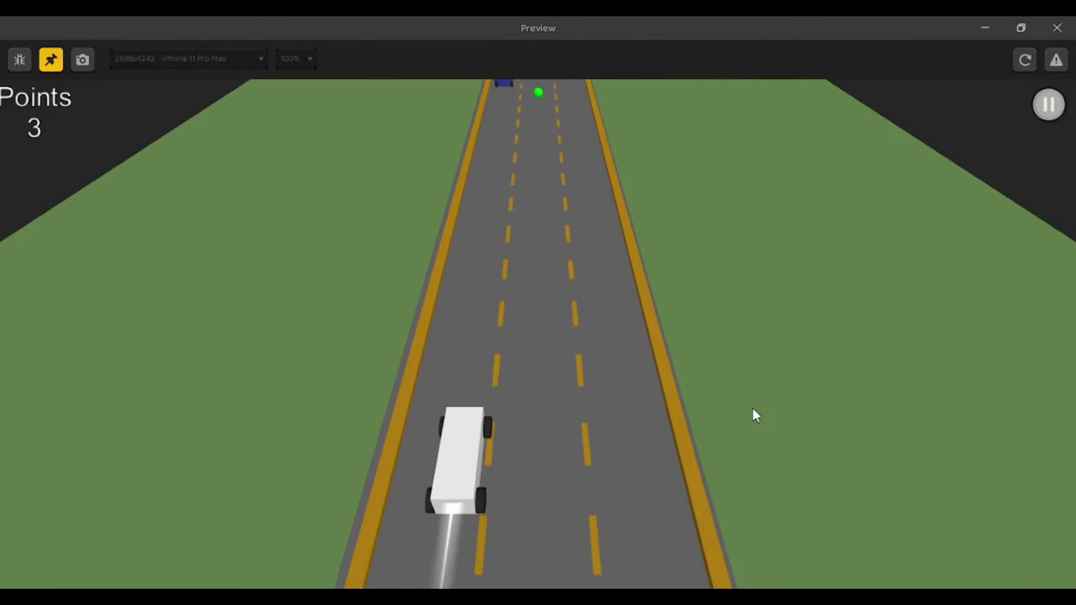
key("Right")
key("Right")
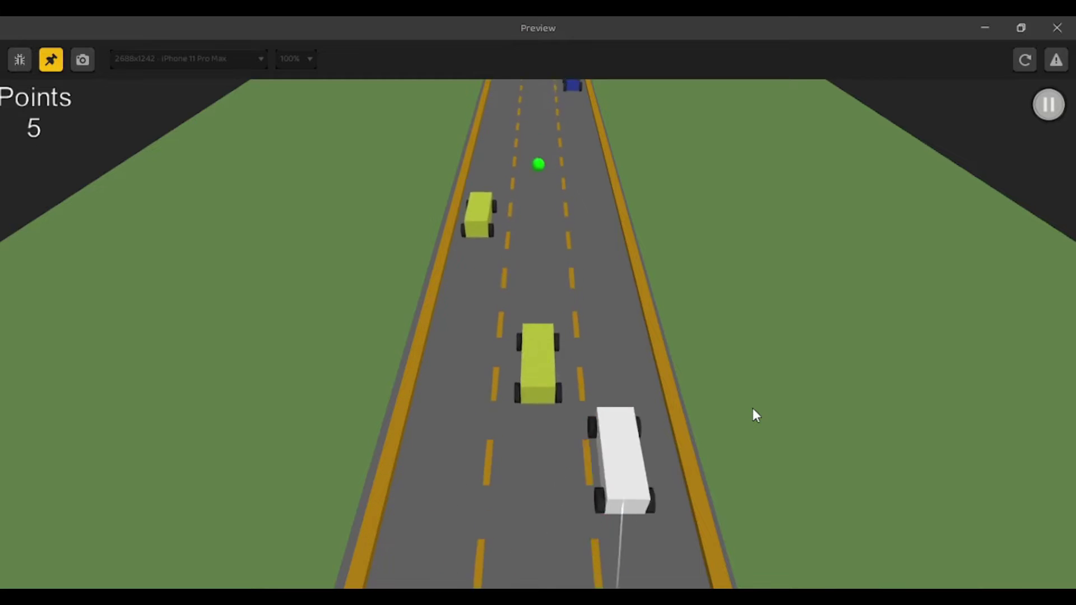
key("Left")
key("Left")
key("Right")
key("Left")
key("Right")
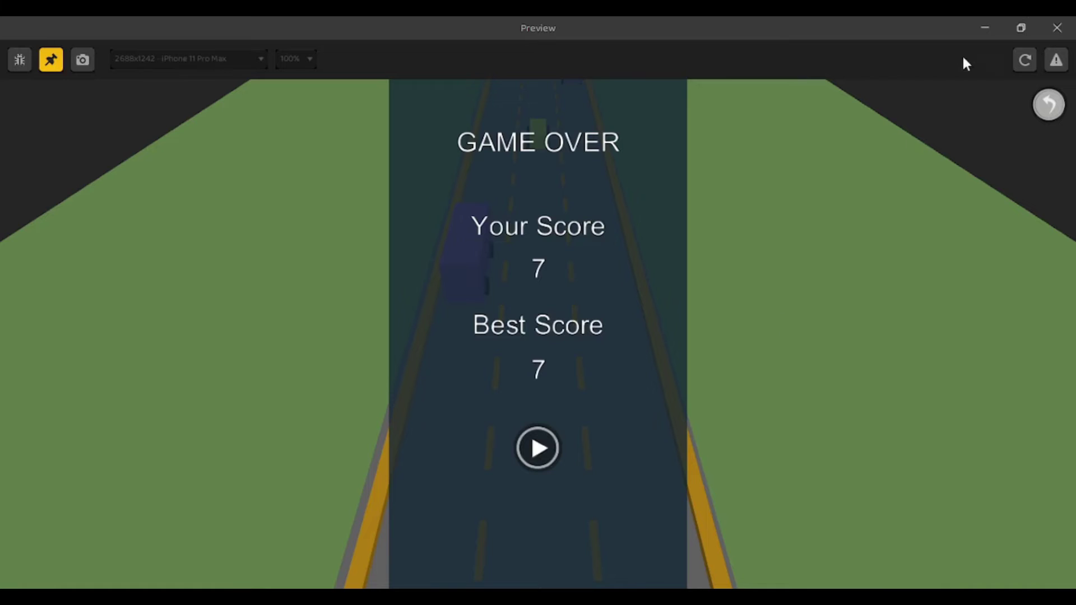
left_click(1052, 25)
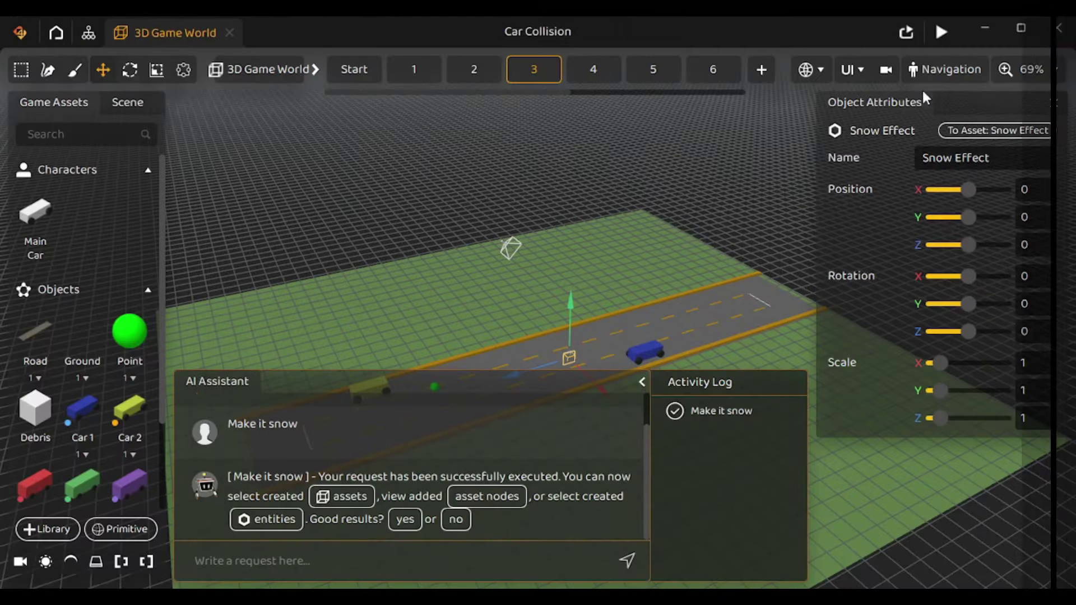
- Ask the AI Assistant to "Add buildings alonside the road" in scene 3
left_click(317, 552)
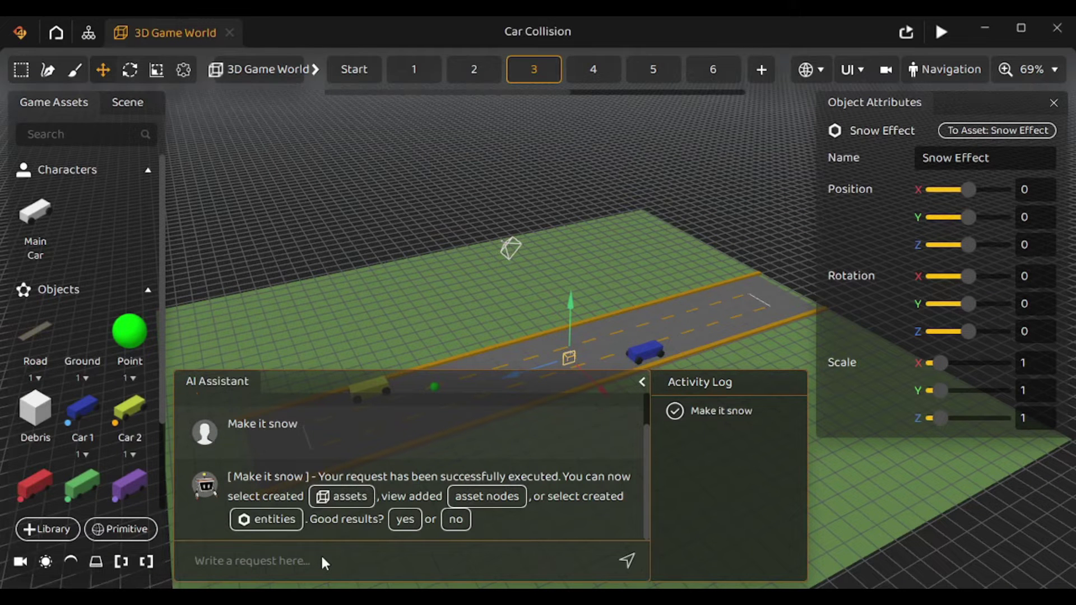
type("Add buildings alonside the")
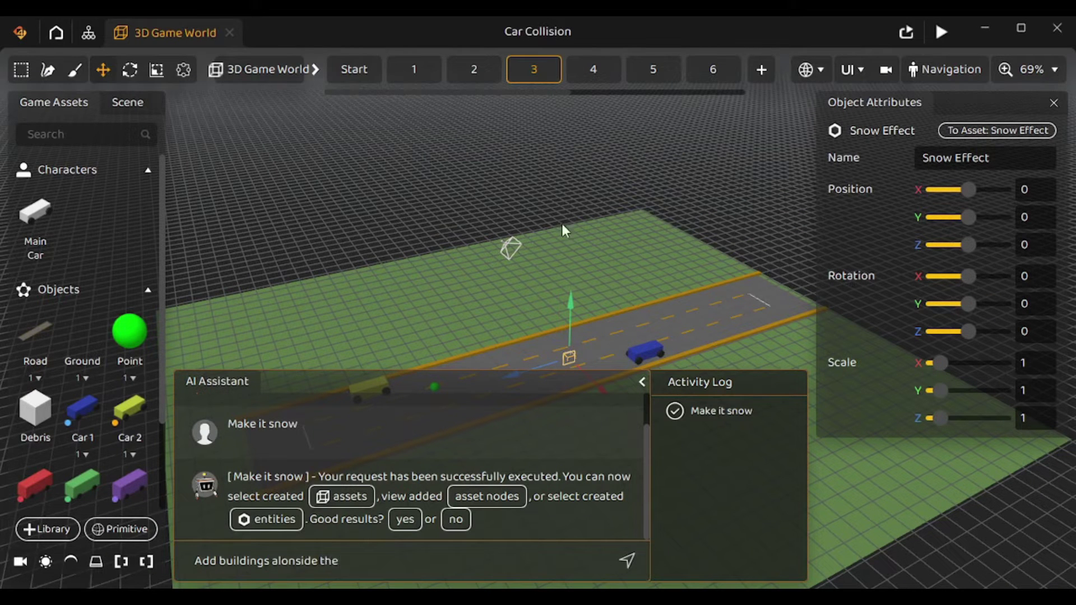
type(" road")
key("Return")
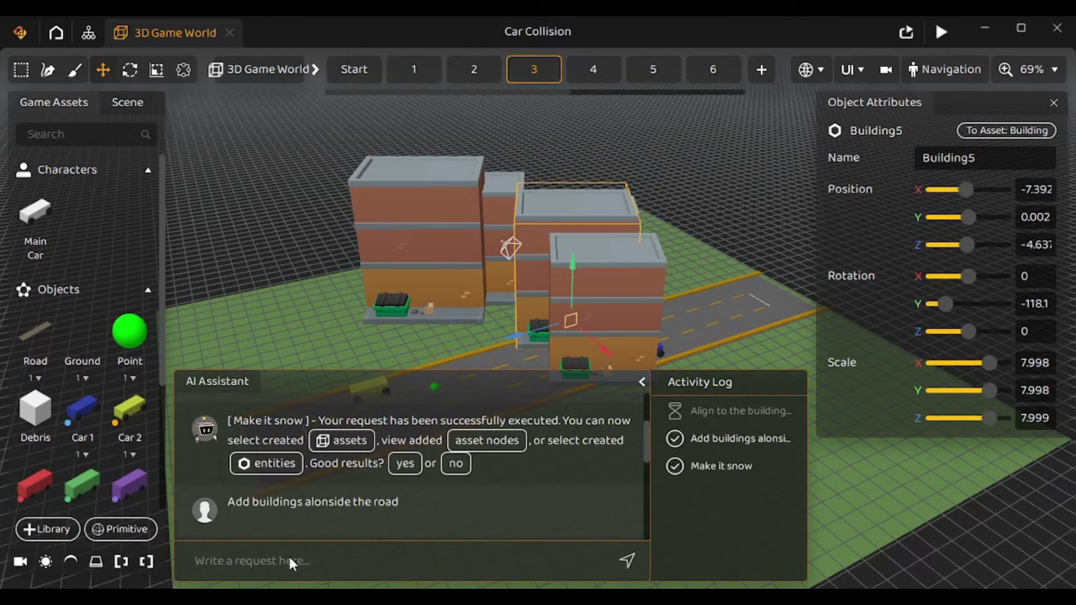
- Send the AI Assistant the request "Align the buildings alongside the road please"
type("Align the buildings alongside the road please")
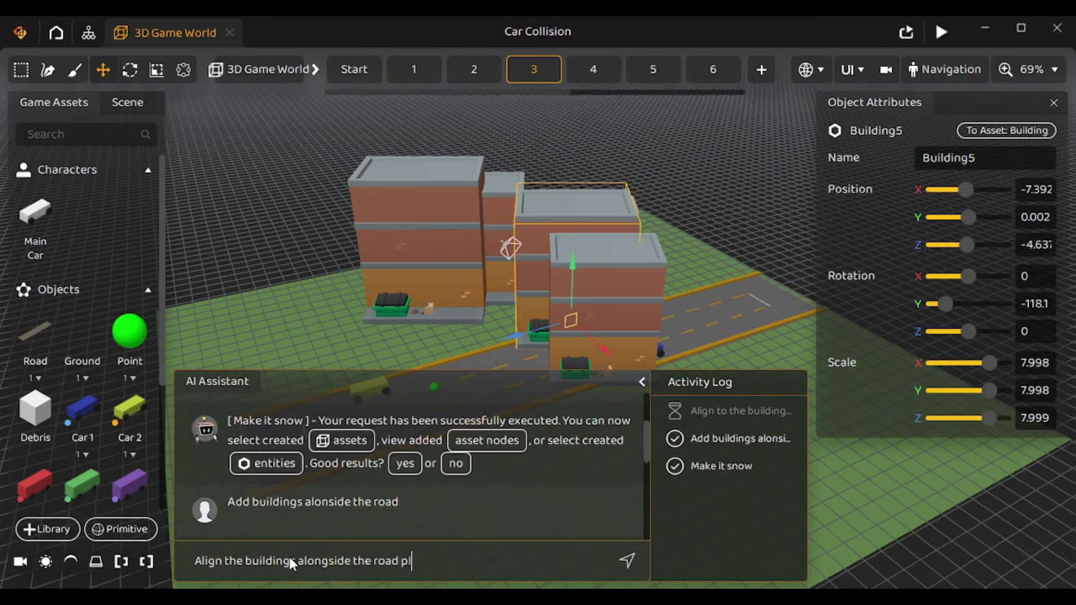
key("Return")
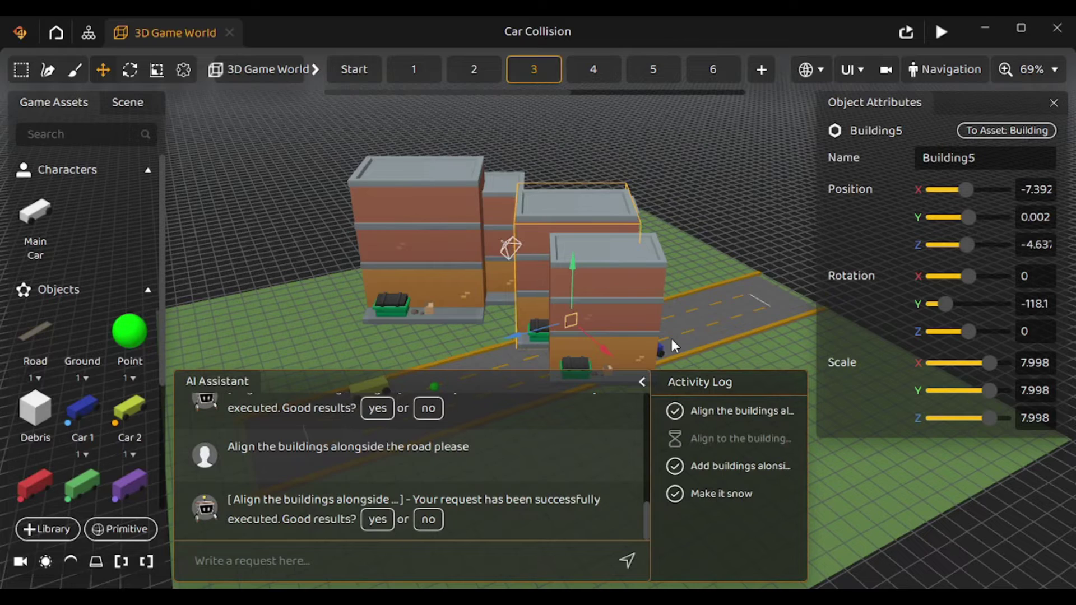
- Spread the buildings along the road by moving Building5 and Building4 to one side and Building3 to the near end of the other
scroll(670, 336, "down", 3)
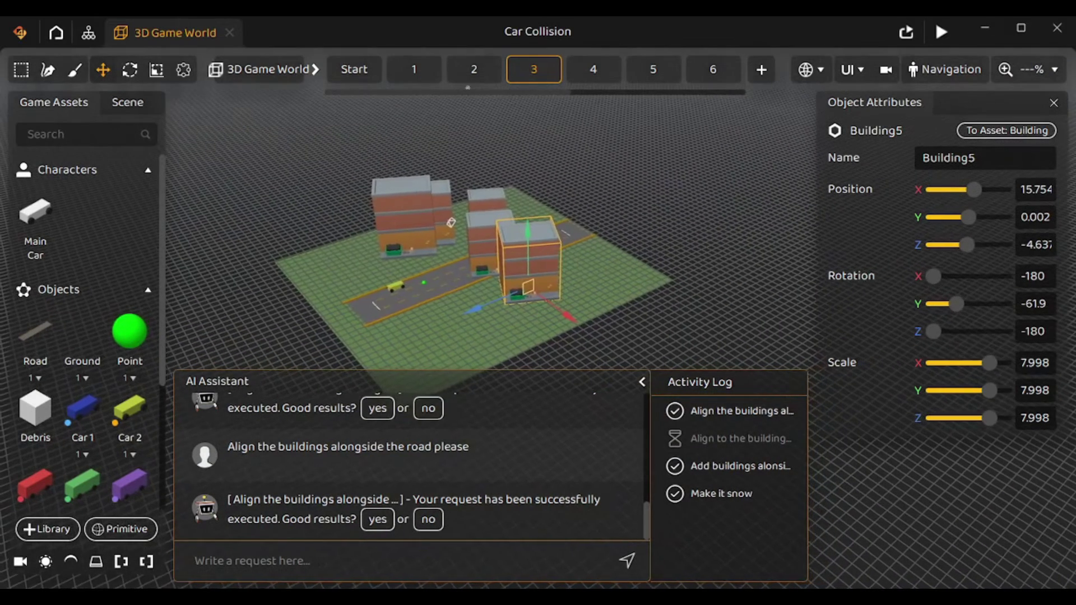
left_click_drag(512, 353, 395, 385)
left_click(518, 305)
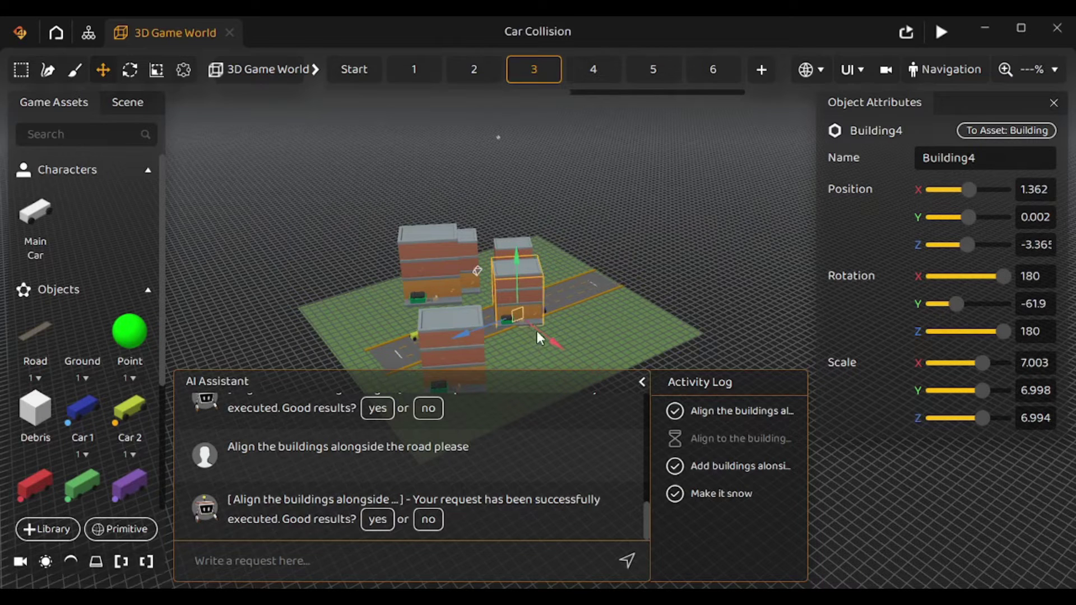
left_click(432, 283)
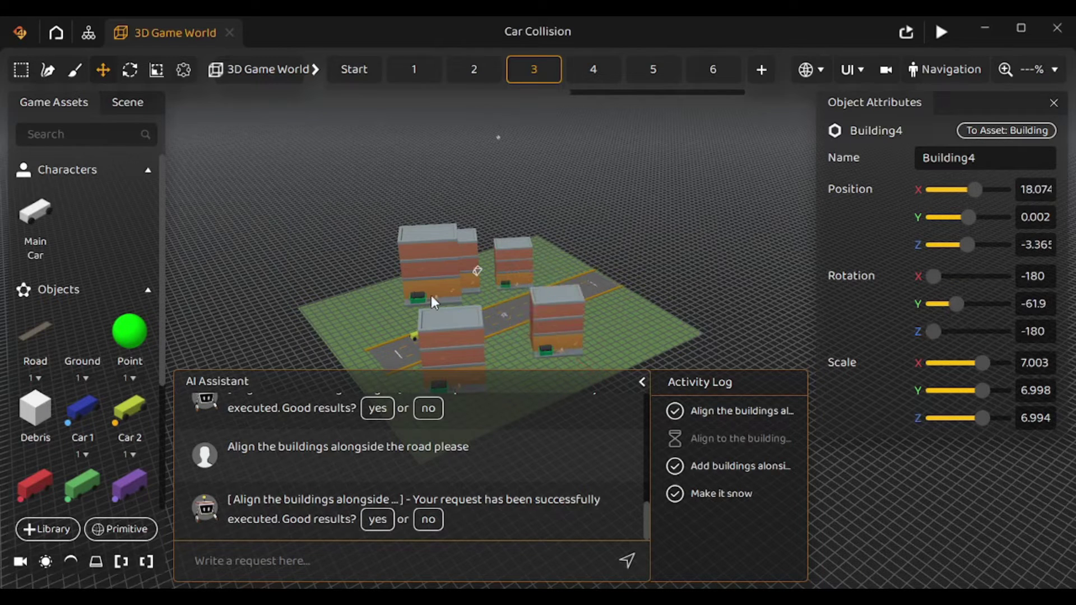
left_click_drag(382, 310, 338, 330)
left_click(383, 311)
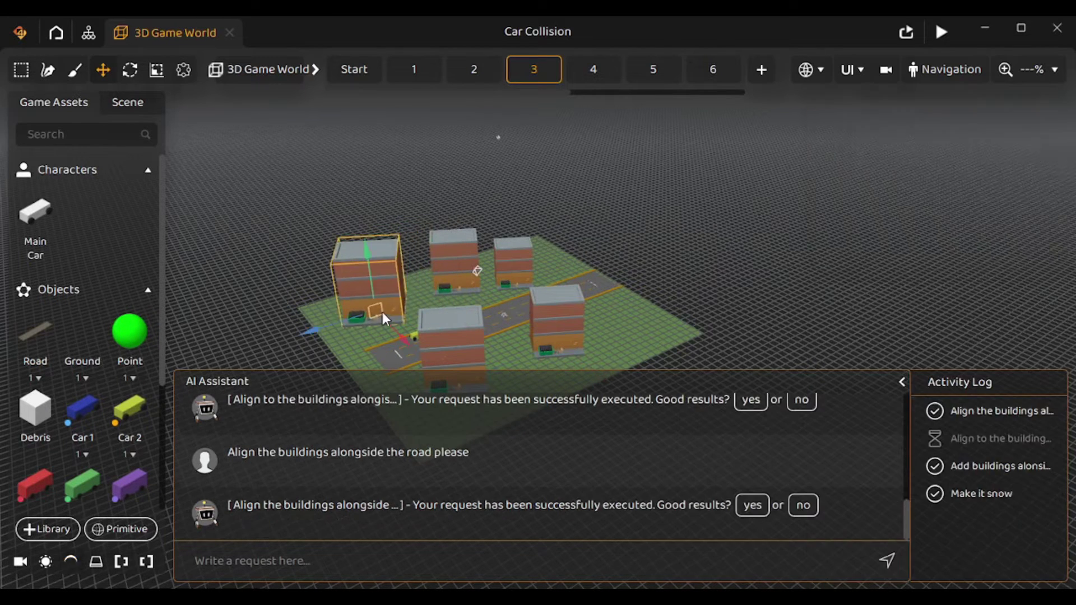
- Turn Building3 to face the road by setting its Y rotation to 90
left_click(382, 311)
left_click_drag(960, 306, 979, 313)
left_click(1035, 304)
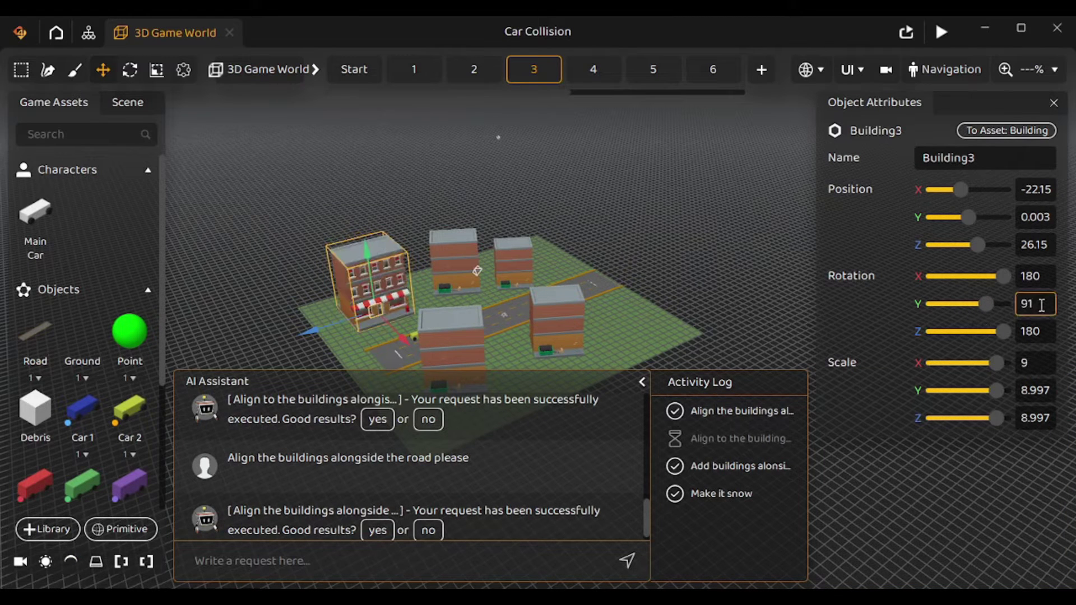
type("90")
key("Return")
- Set the Y rotation of Building1 and Building2 to 90 so both face the road
left_click(454, 284)
left_click(454, 283)
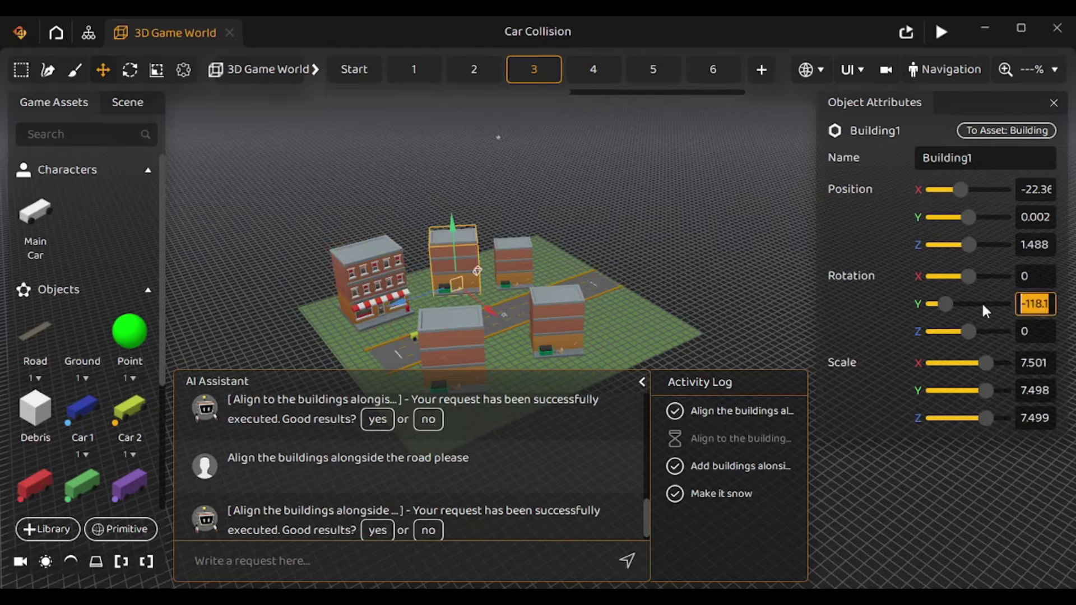
type("90")
key("Return")
left_click(509, 278)
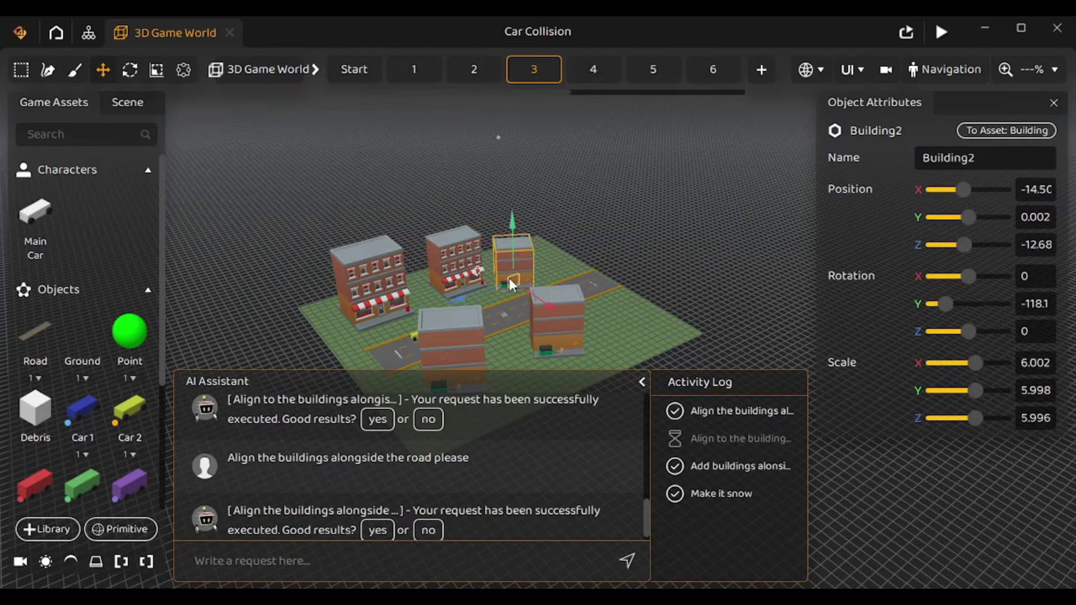
left_click(1019, 303)
type("90")
key("Return")
- Move Building1 and Building3 closer to the road, placing Building3 at about -18.5 in X
left_click(485, 267)
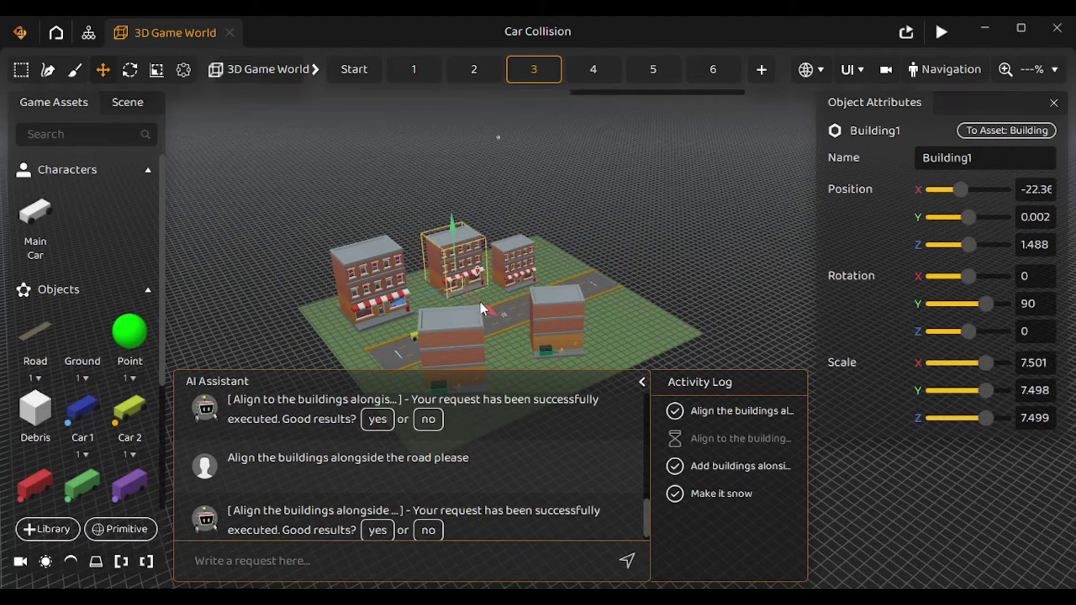
left_click_drag(479, 302, 490, 309)
left_click(398, 332)
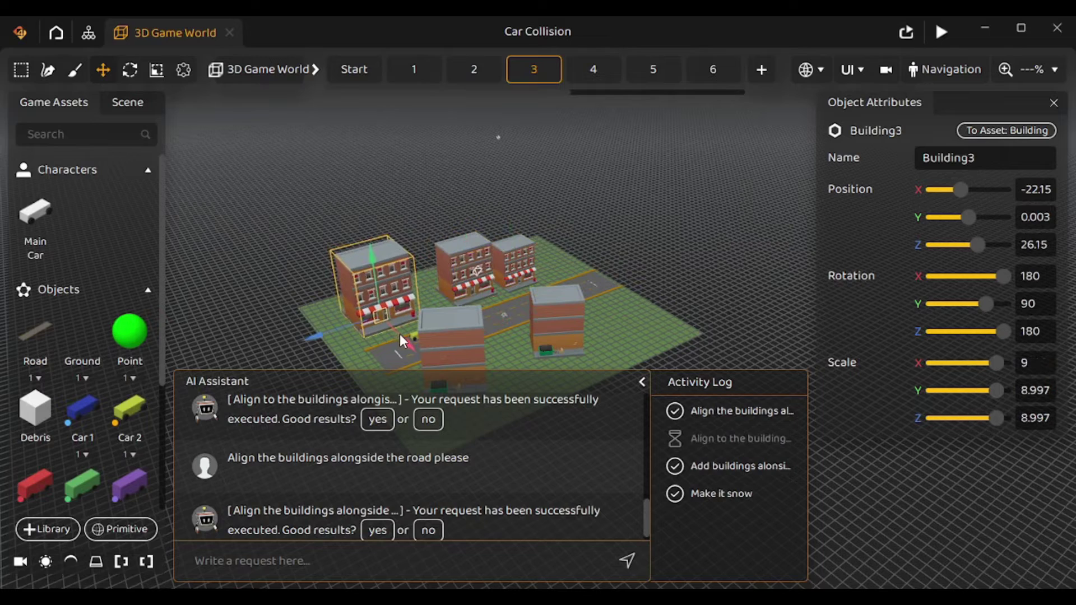
left_click_drag(400, 335, 409, 341)
- Set Building5's Y rotation to -90 and turn Building4 toward the road at about -88.2, shifting it to about 15.5 in X
right_click_drag(539, 341, 762, 401)
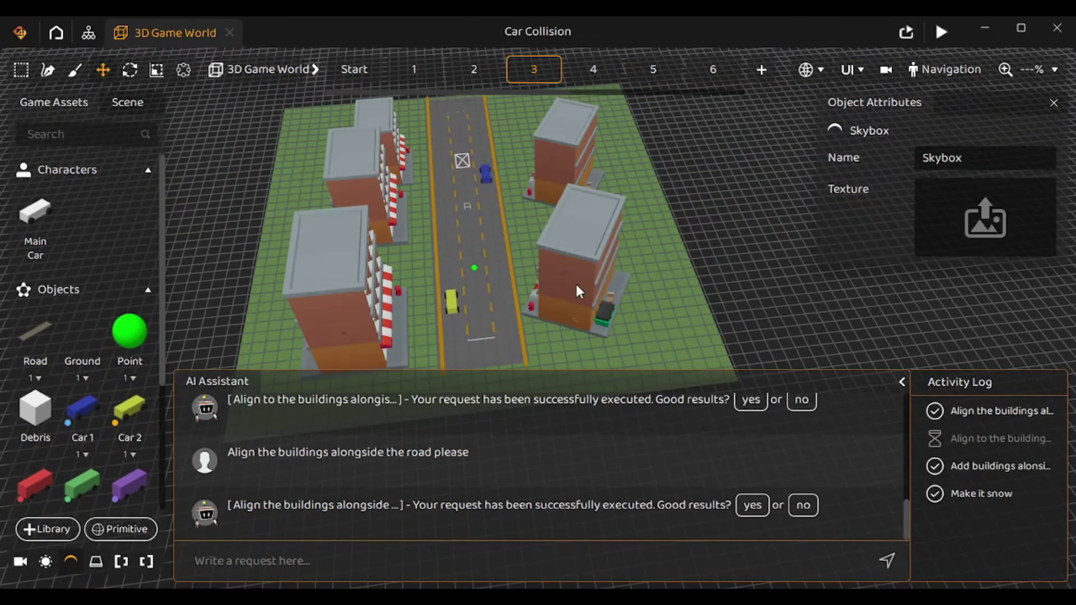
left_click(577, 286)
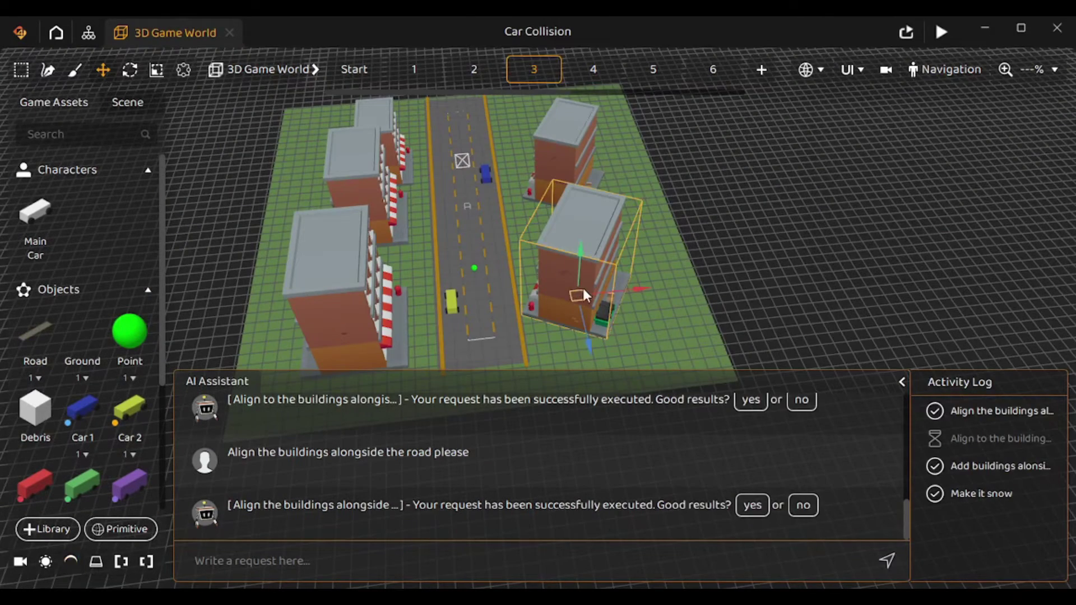
left_click(1025, 304)
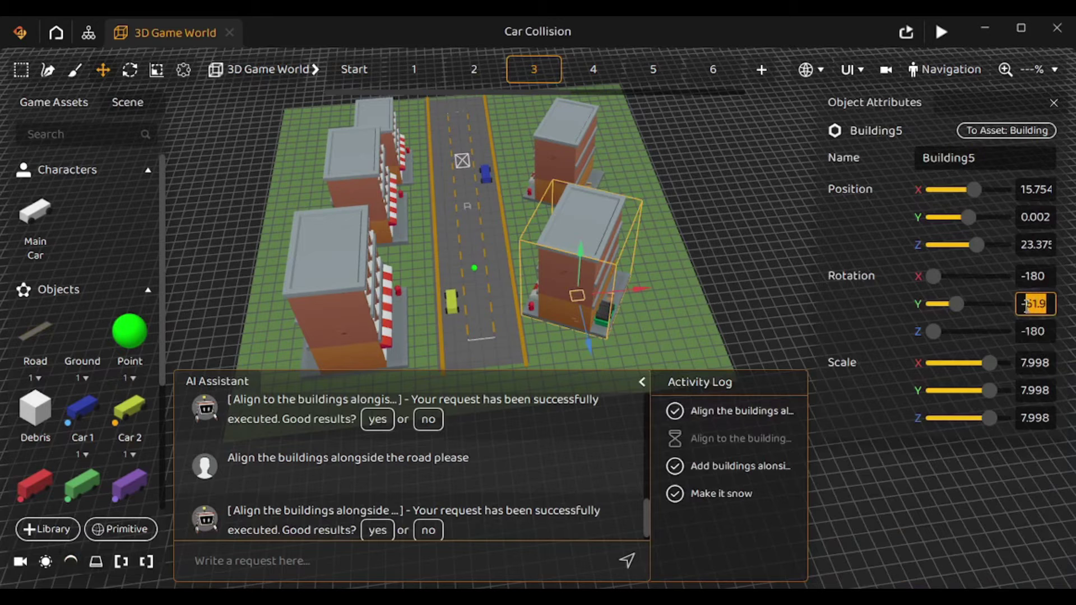
type("-90")
key("Return")
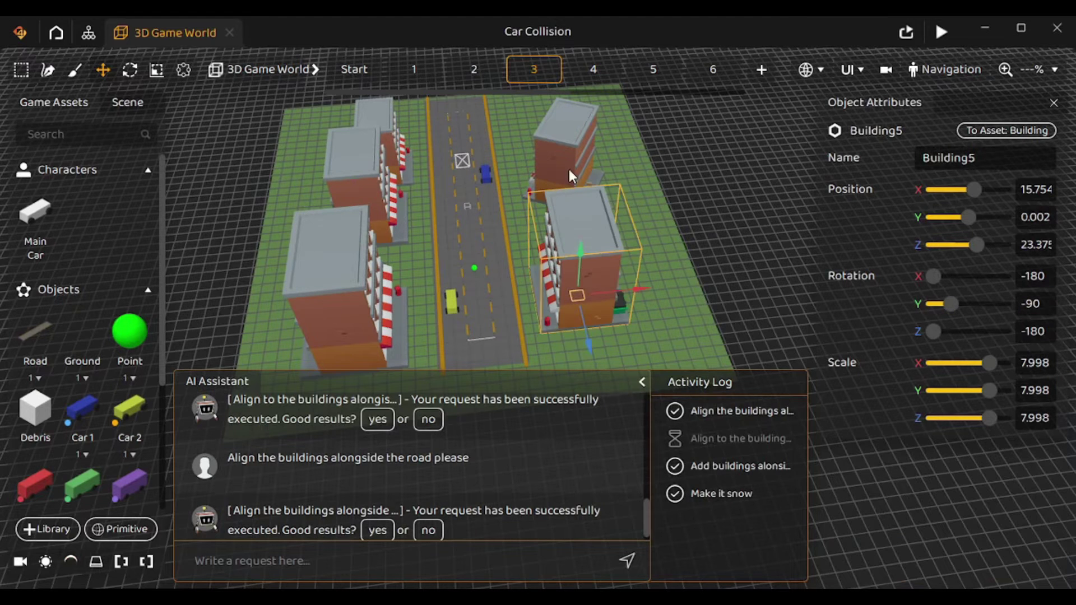
left_click(614, 178)
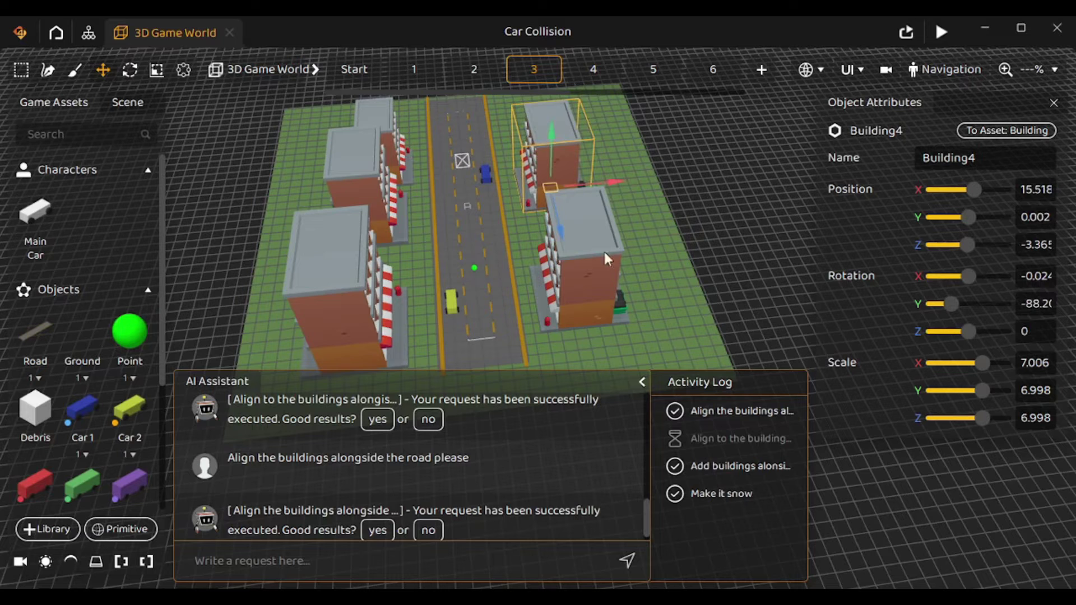
- Copy the five roadside buildings from scene 3 and paste them into the Start scene and scene 1
left_click(633, 298)
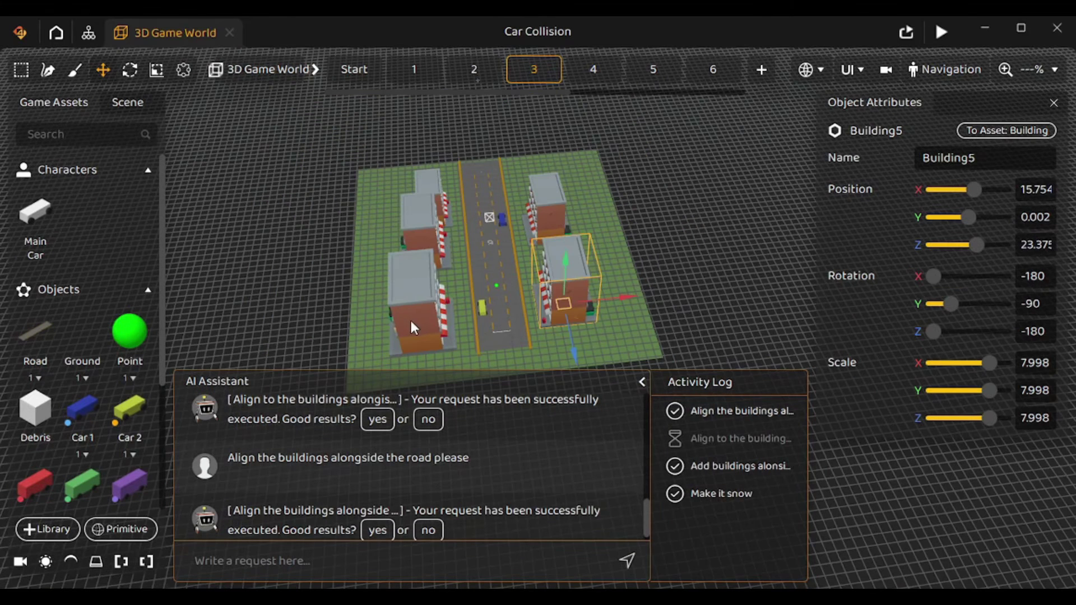
left_click(410, 319)
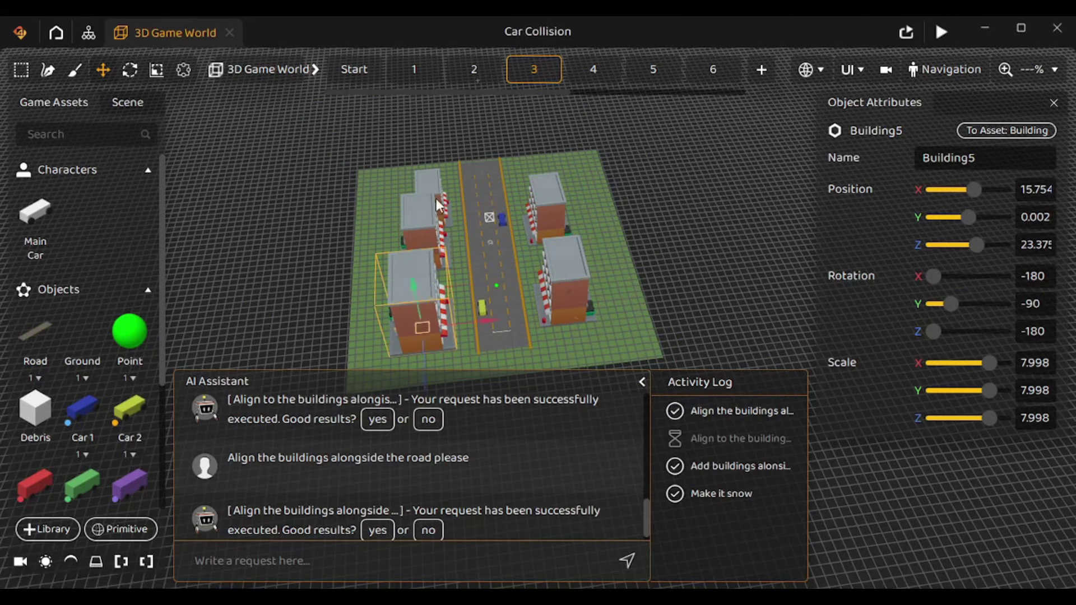
left_click(424, 237)
left_click(439, 186, "shift")
left_click(593, 240, "shift")
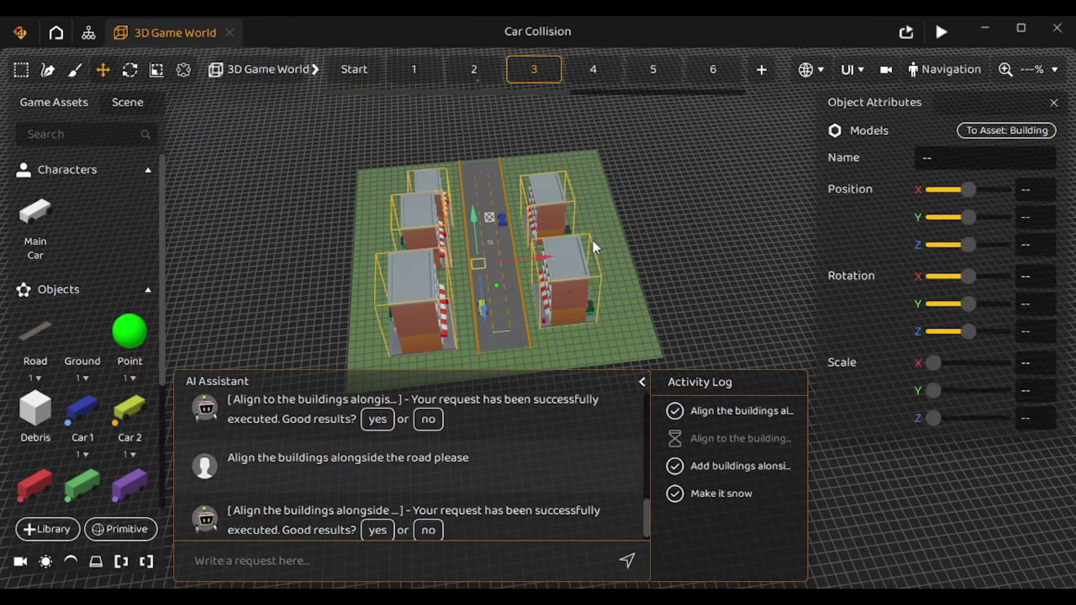
left_click(354, 69)
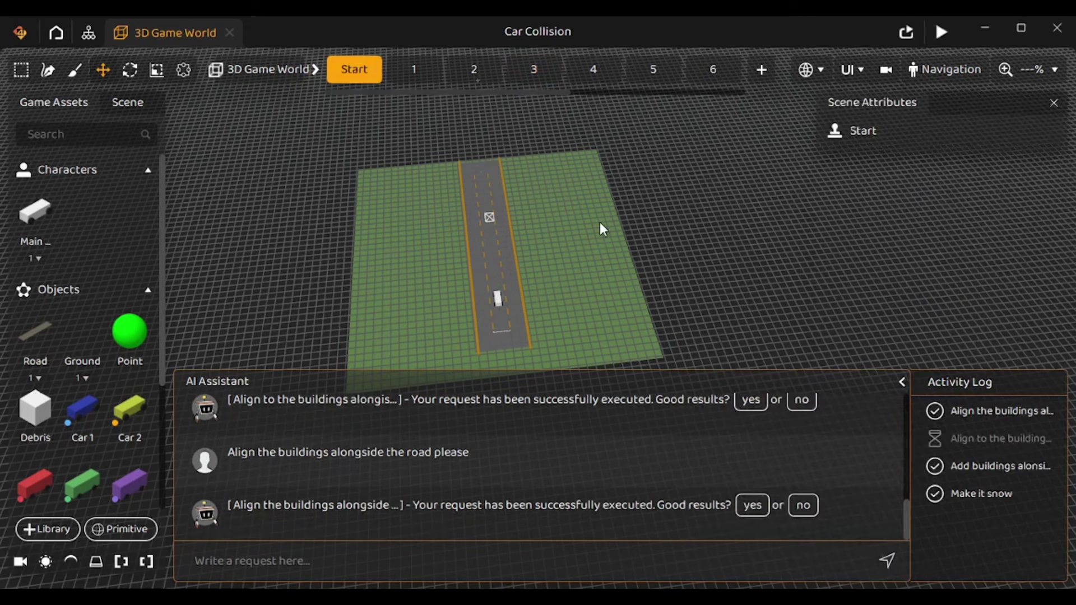
left_click(421, 67)
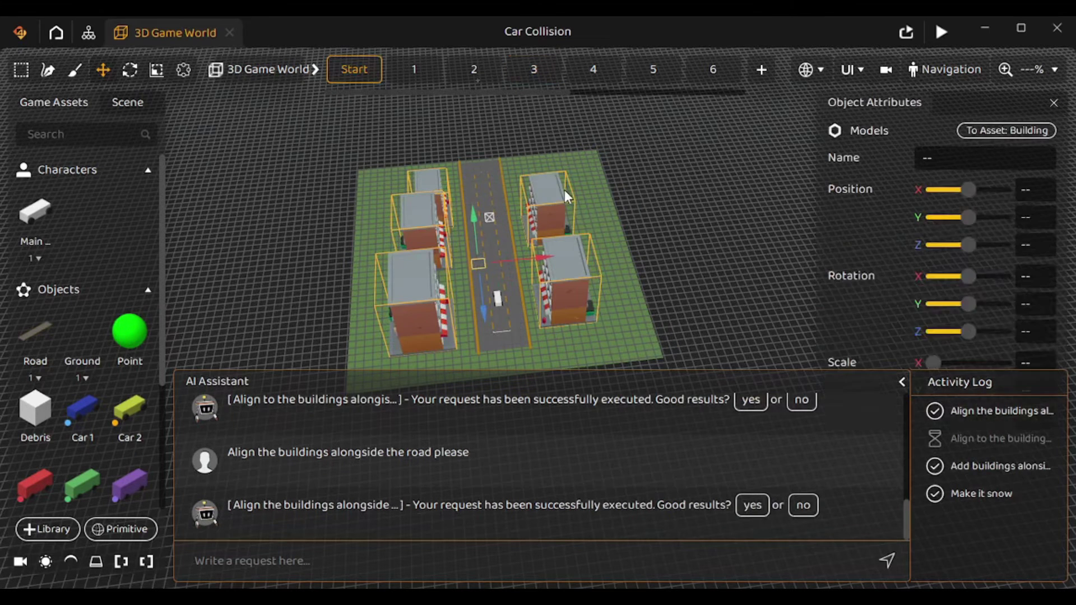
key("ctrl+v")
- Delete the two buildings on the right side of the road in scene 1
left_click(549, 214)
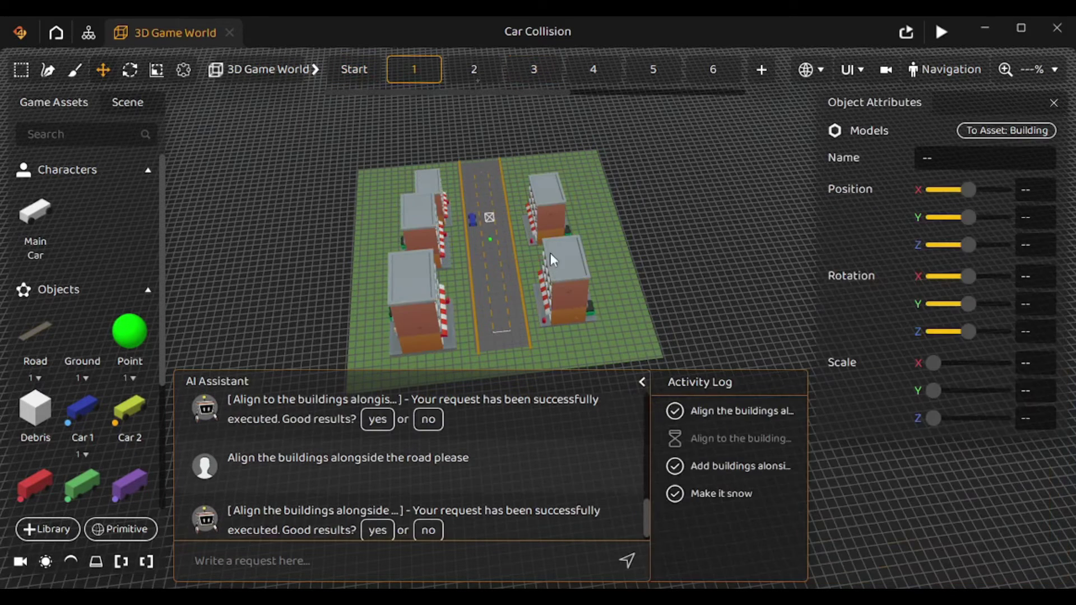
left_click(566, 305, "shift")
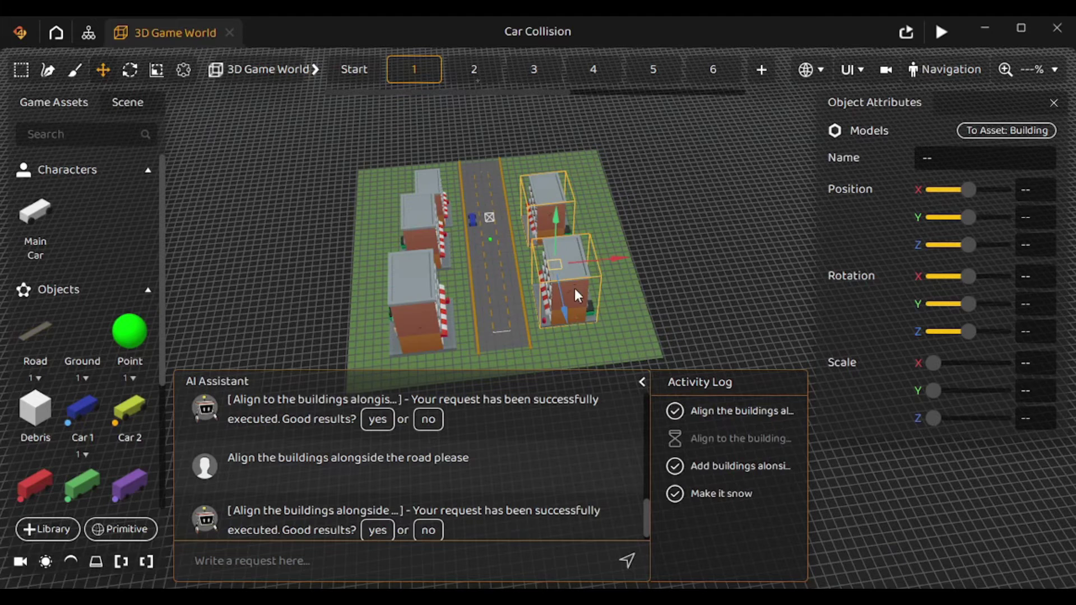
key("Delete")
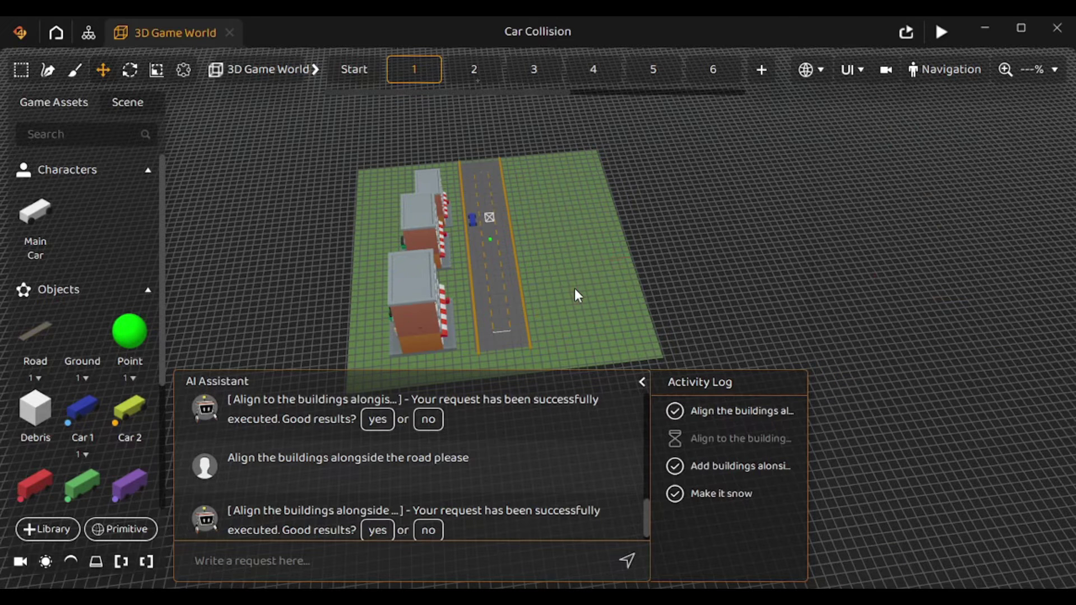
- Paste the buildings into scenes 2 and 4, and delete the middle building left of the road in scene 4
left_click(502, 71)
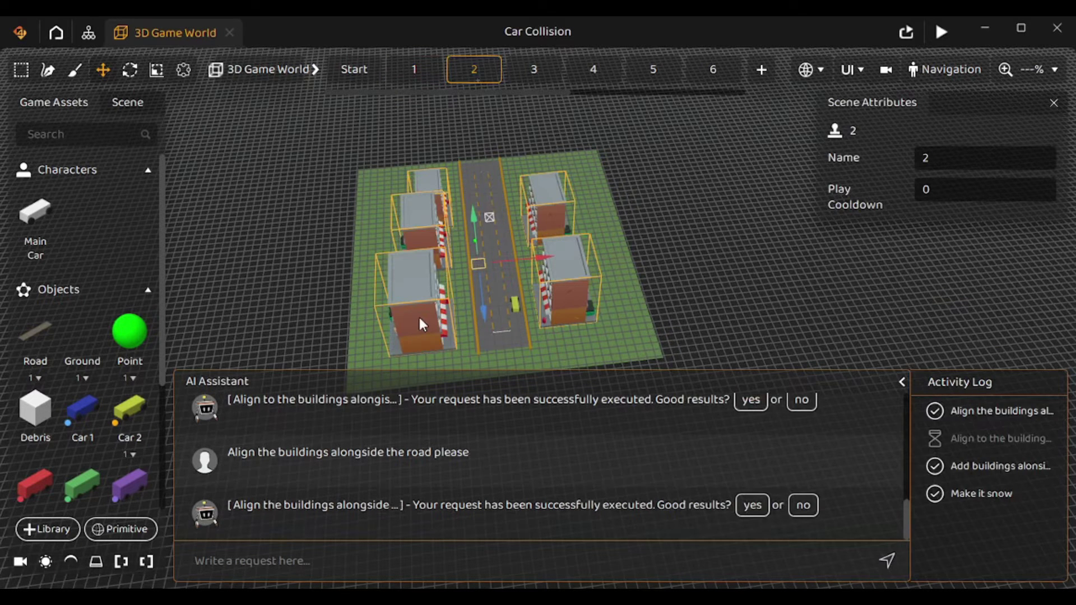
left_click(419, 318)
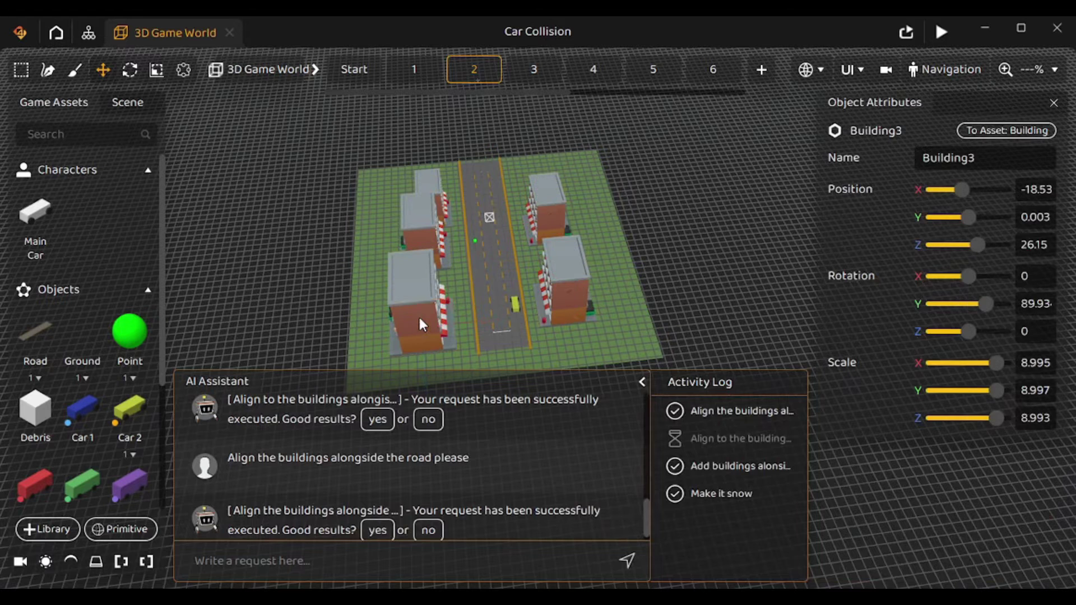
left_click(538, 71)
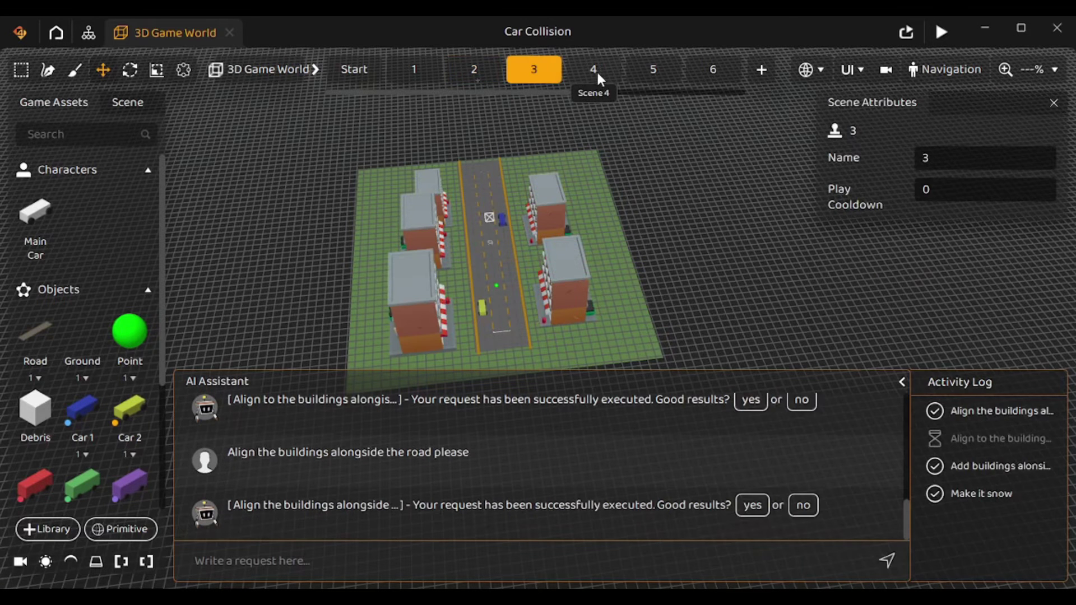
left_click(594, 70)
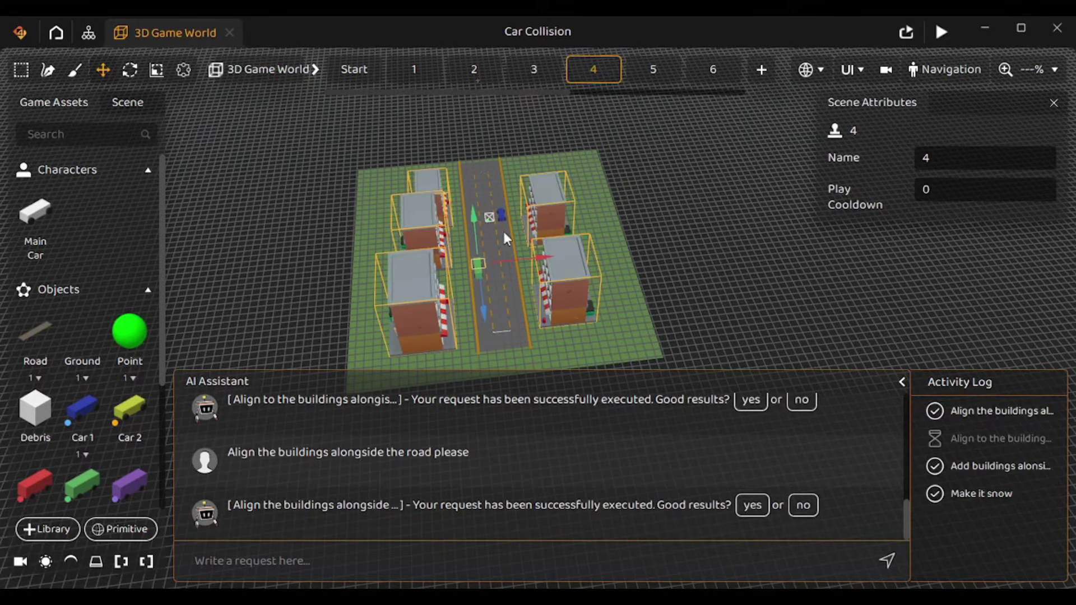
left_click(436, 230)
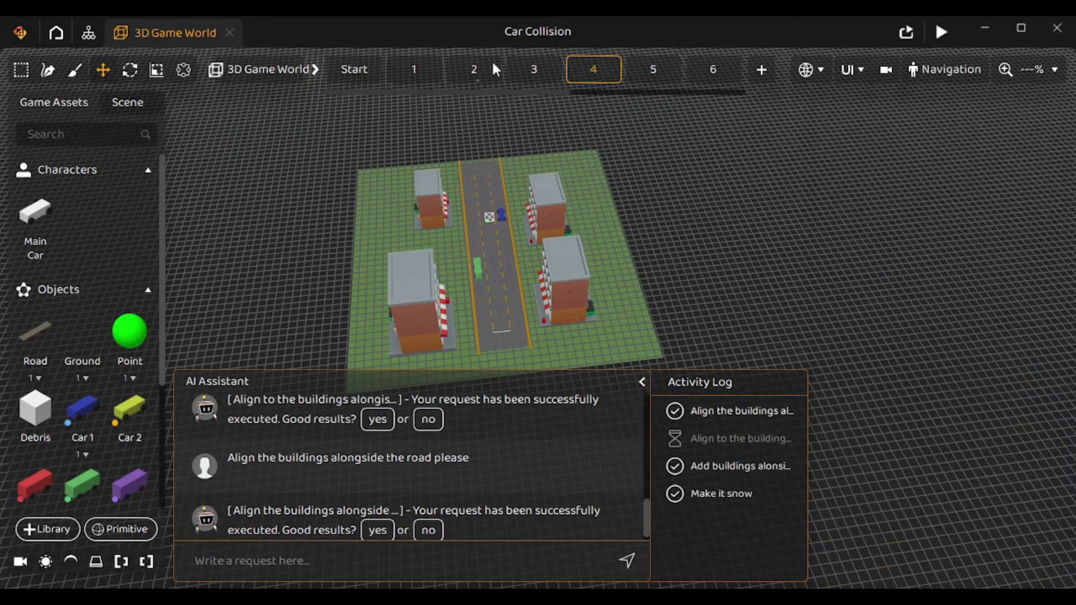
- Paste the five roadside buildings into scene 5
left_click(594, 69)
left_click(647, 68)
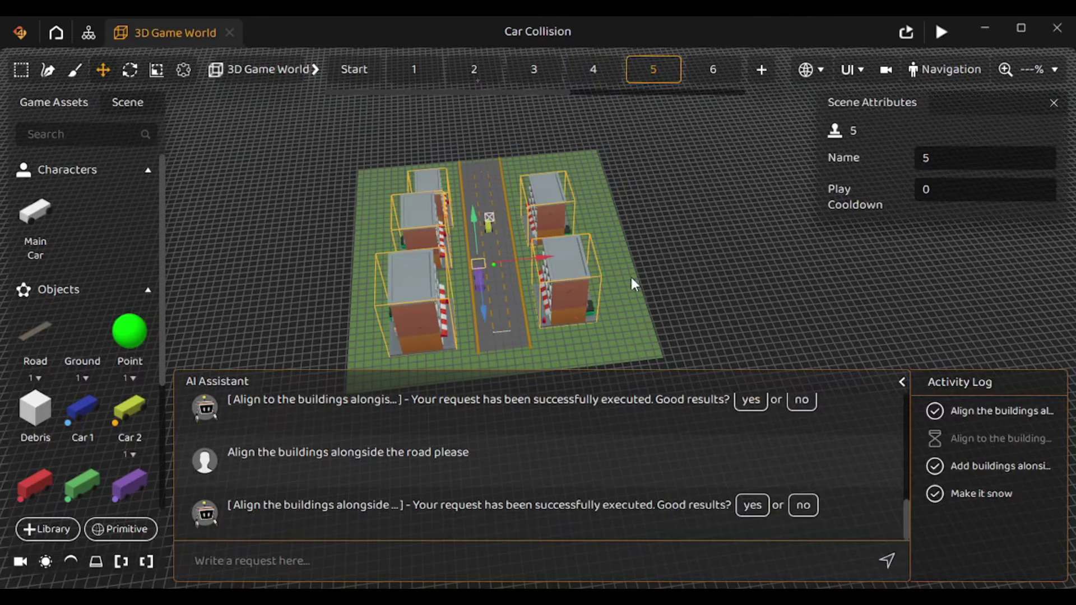
left_click(428, 178)
left_click(462, 197)
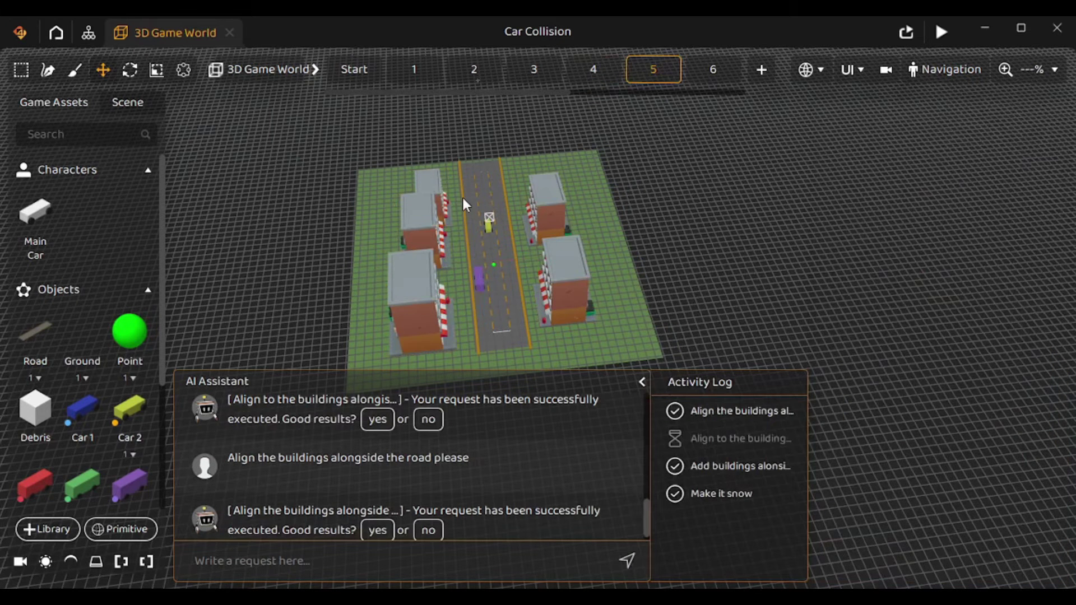
- Paste the buildings into scene 6 and thin out those at the far left side of the road
left_click(713, 63)
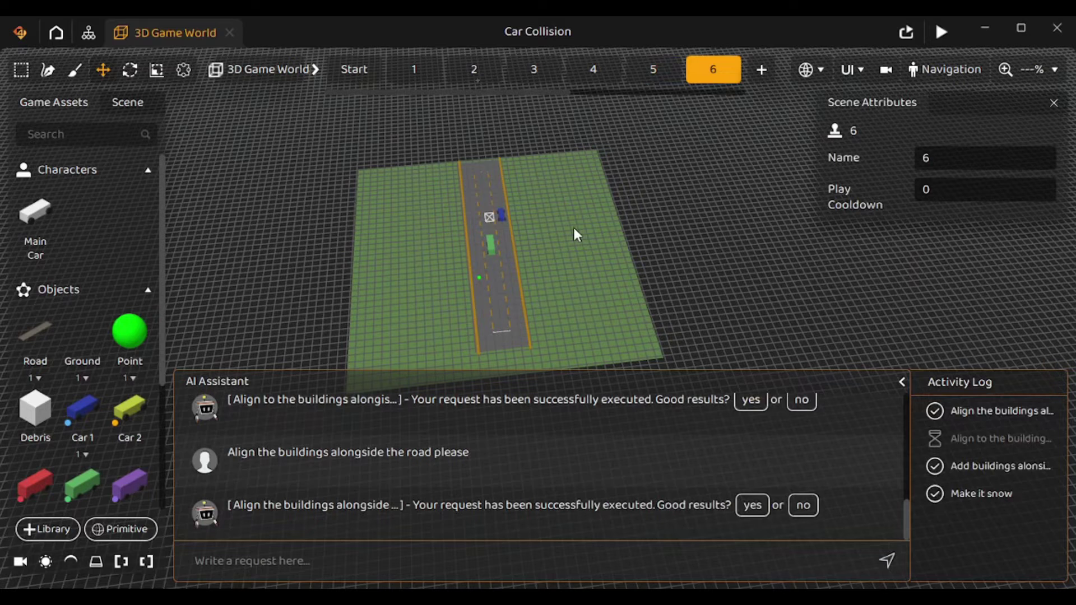
left_click(432, 178)
left_click(438, 210, "shift")
key("Delete")
- Paste the five roadside buildings into scenes 8 and 10
left_click_drag(409, 90, 574, 96)
left_click(548, 78)
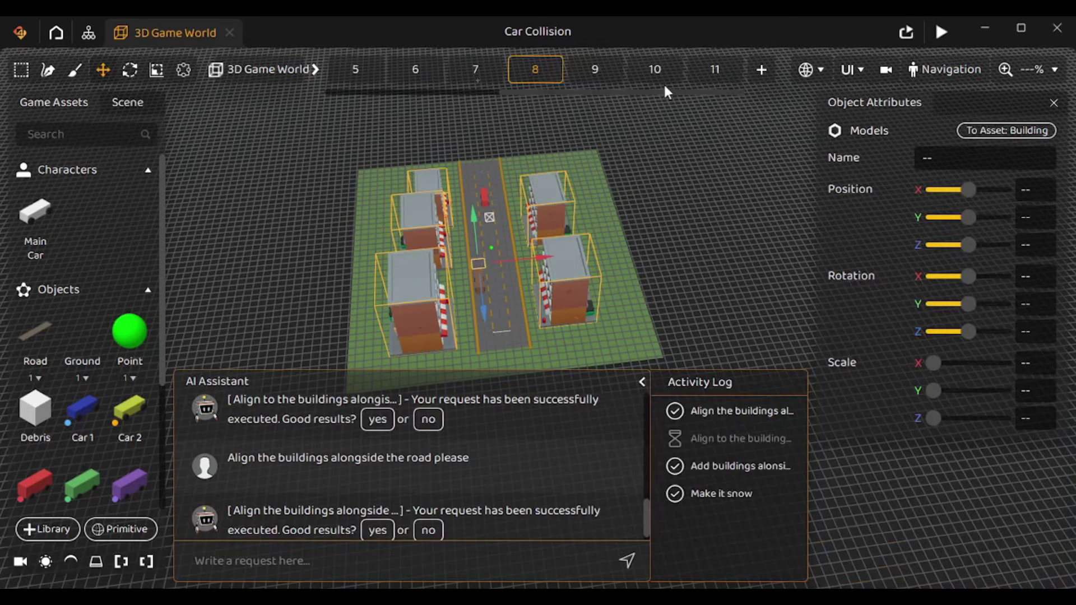
left_click(661, 77)
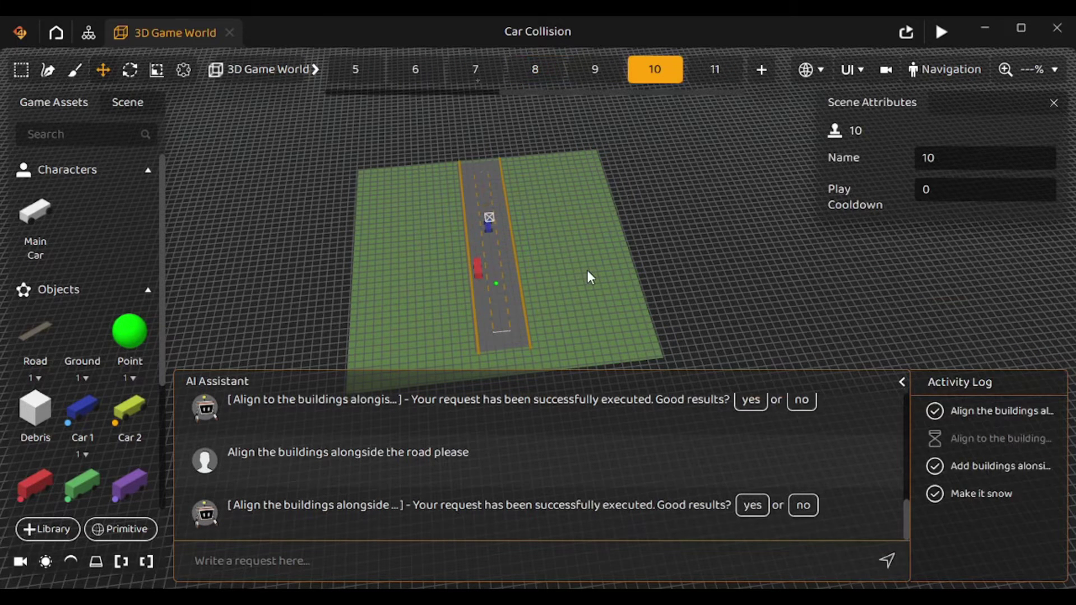
left_click(535, 69)
left_click(650, 69)
left_click(600, 246)
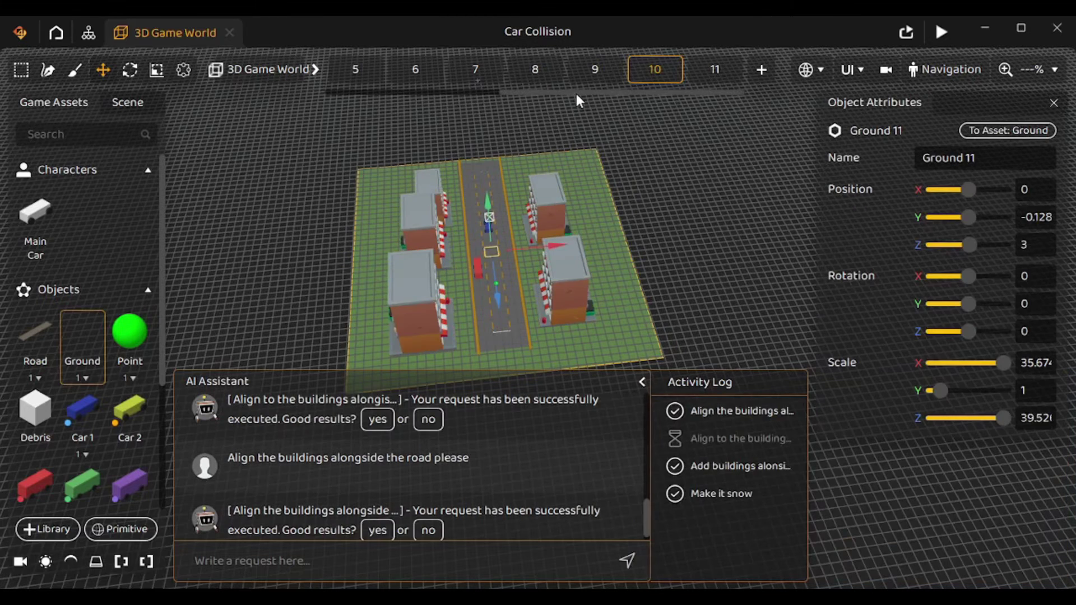
- Preview the game and steer the car between lanes to check the buildings along the road
left_click_drag(575, 90, 357, 93)
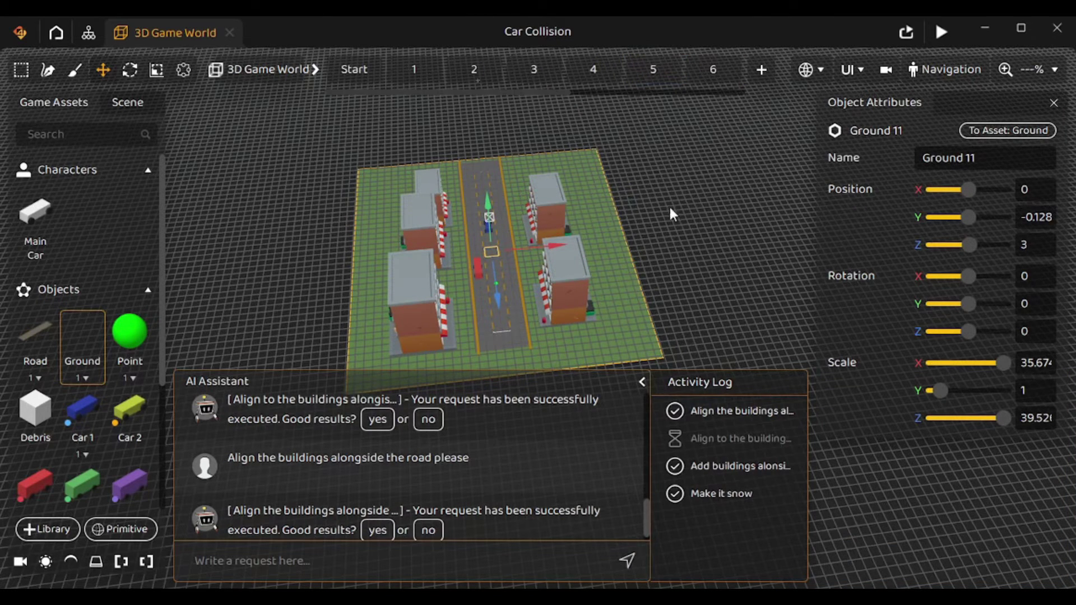
left_click(705, 224)
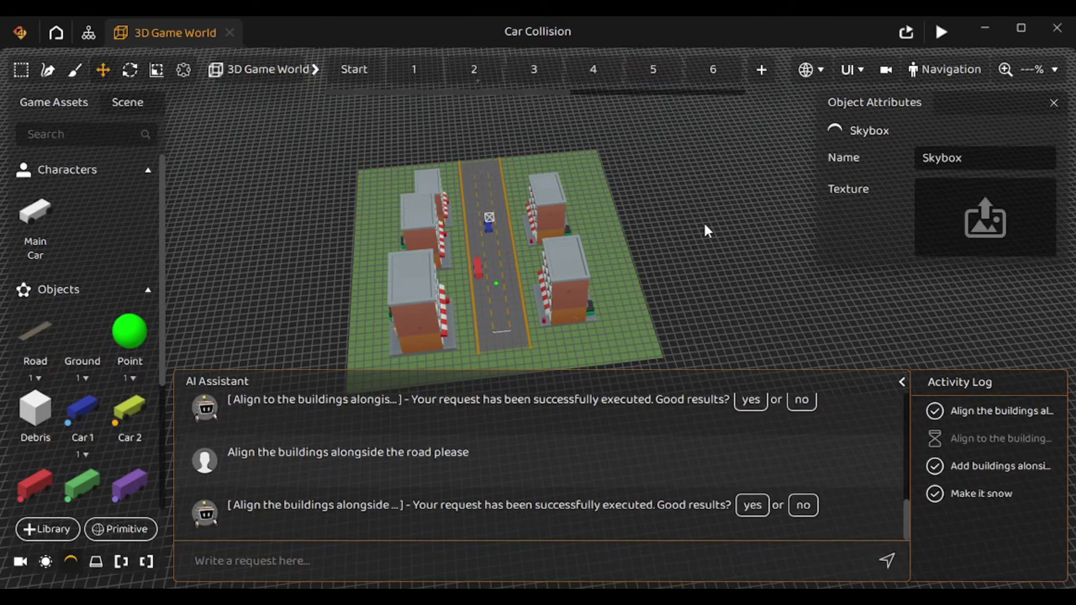
left_click(942, 32)
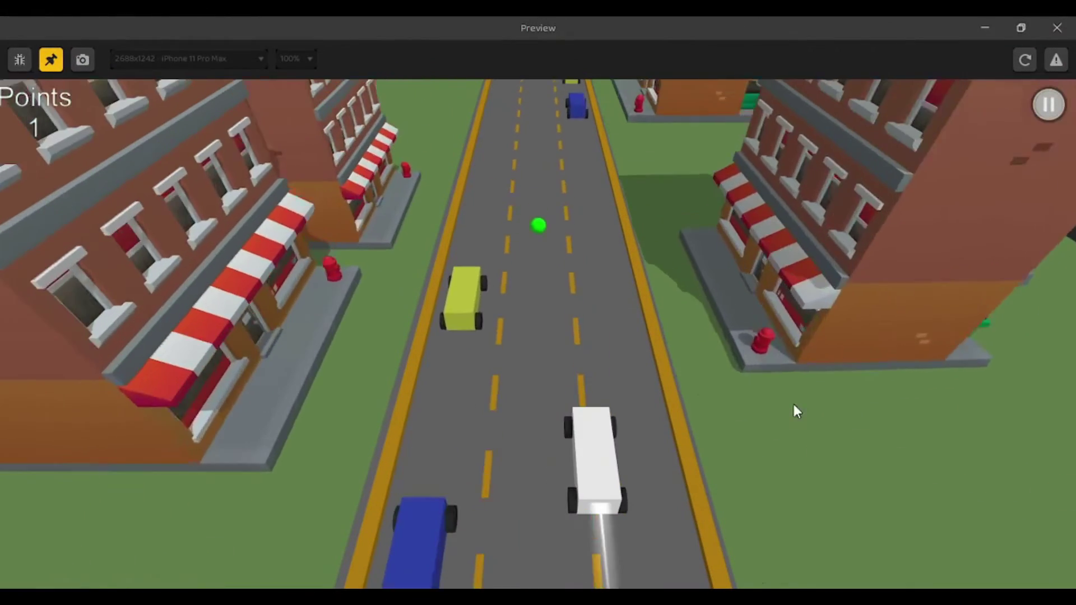
key("Left")
key("Left")
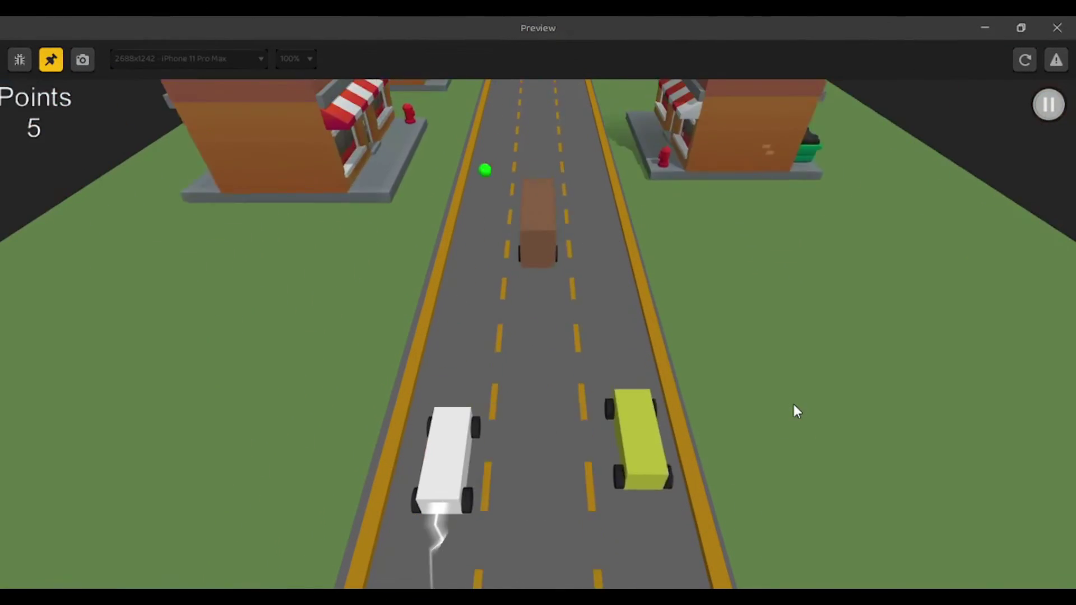
key("Right")
key("Right")
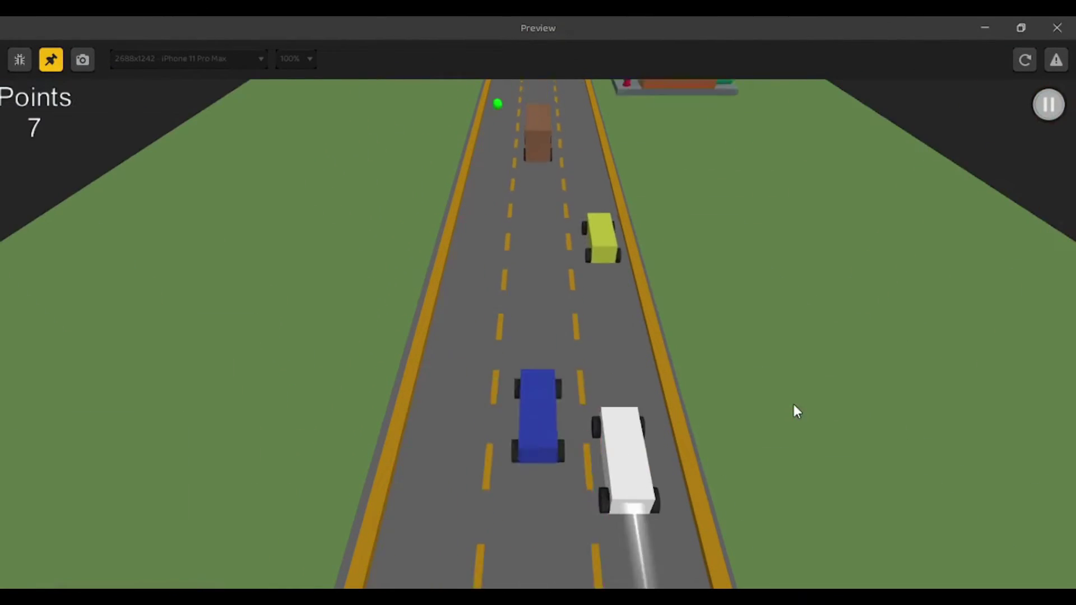
key("Left")
key("Left")
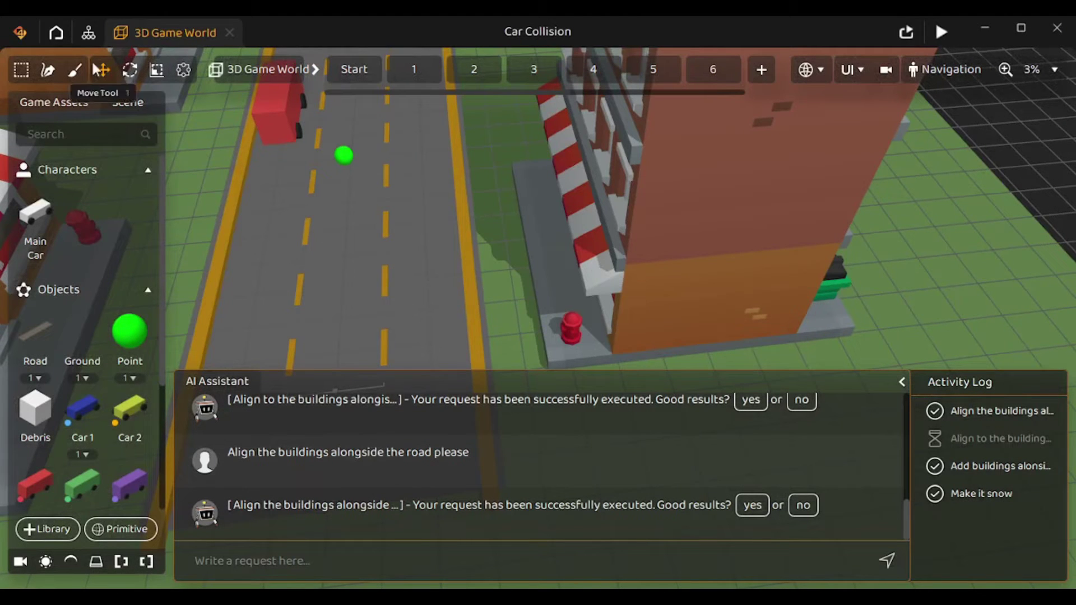
- Ask the AI Assistant to "Add obstacles to the road"
left_click(45, 70)
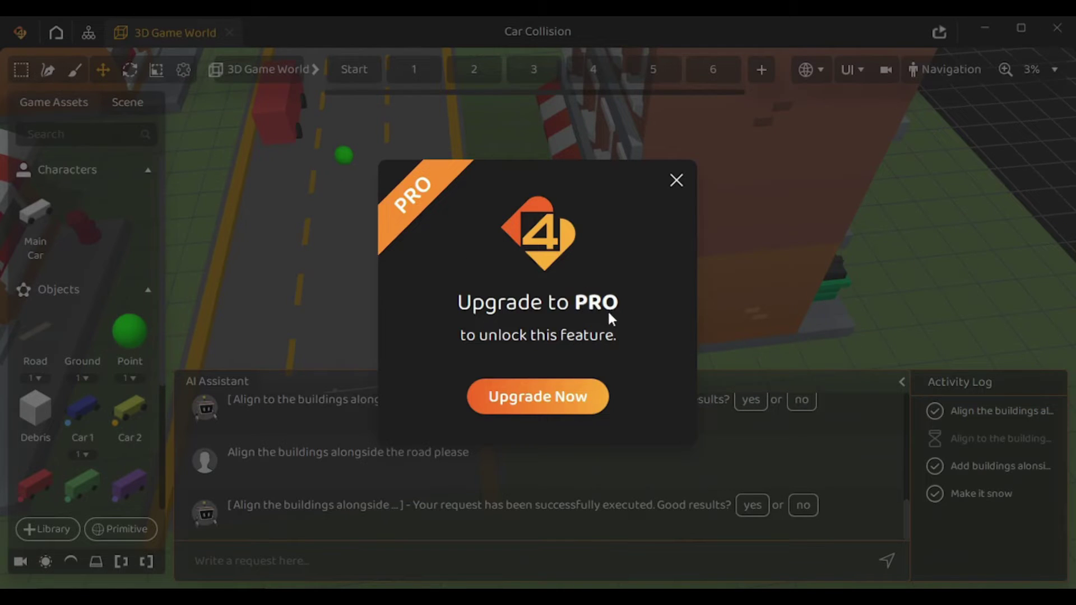
left_click(676, 180)
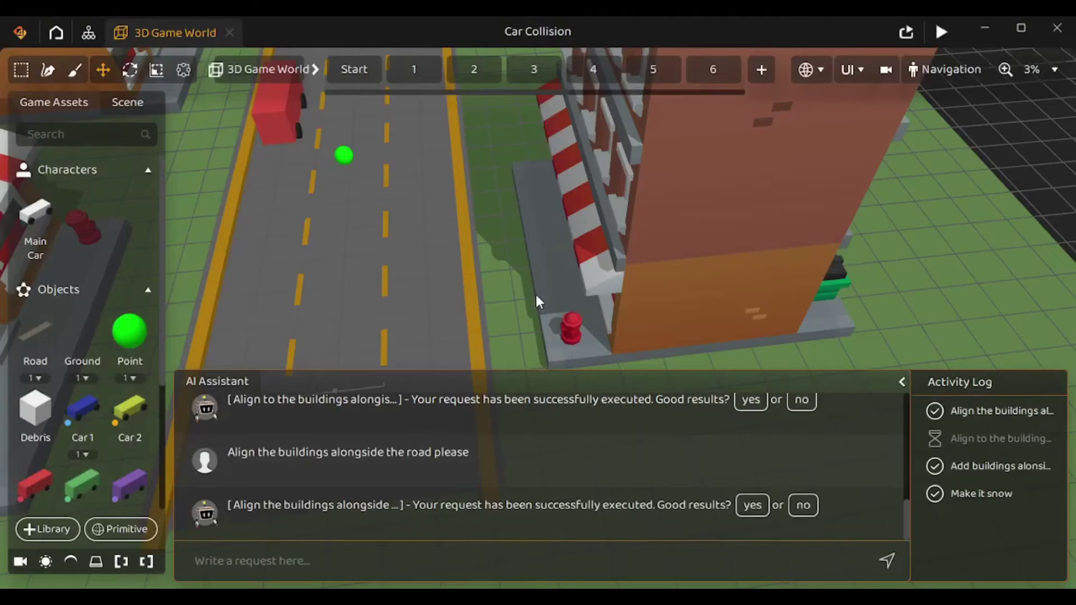
left_click(281, 558)
type("Add obstacles to the road")
key("Return")
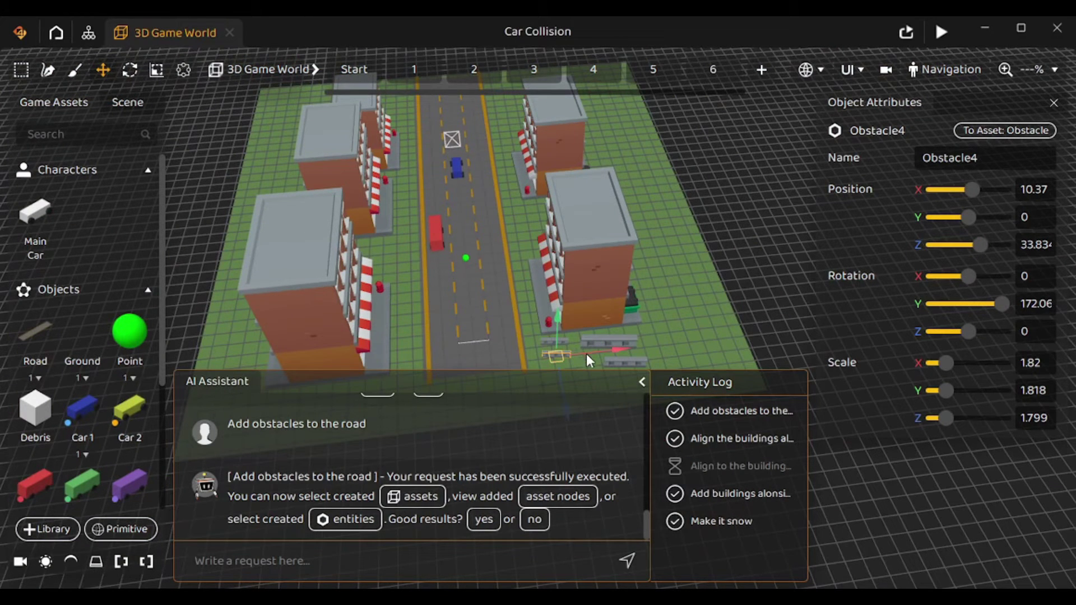
- Move the four generated obstacles from the roadside onto the road, spreading them along its length
left_click_drag(586, 354, 514, 359)
scroll(517, 348, "down", 1)
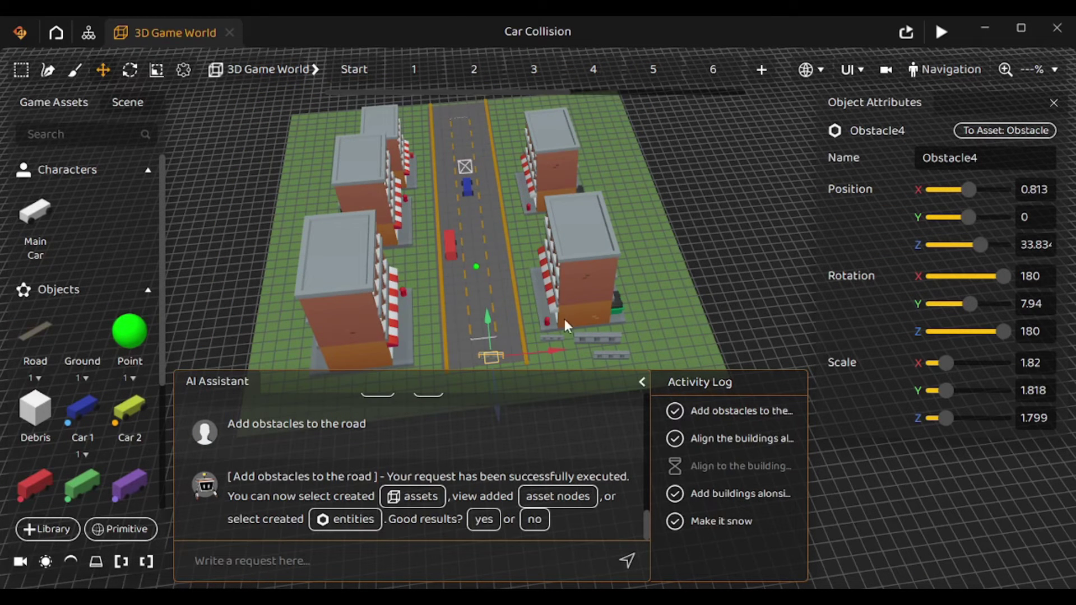
left_click(559, 338)
left_click_drag(491, 357, 462, 285)
left_click_drag(551, 338, 512, 353)
left_click_drag(597, 337, 473, 127)
left_click_drag(644, 354, 467, 230)
scroll(463, 197, "up", 2)
scroll(466, 230, "down", 2)
- Paste the obstacles into the Start scene and shift the farthest one toward the road's left edge
left_click(353, 70)
left_click(483, 203)
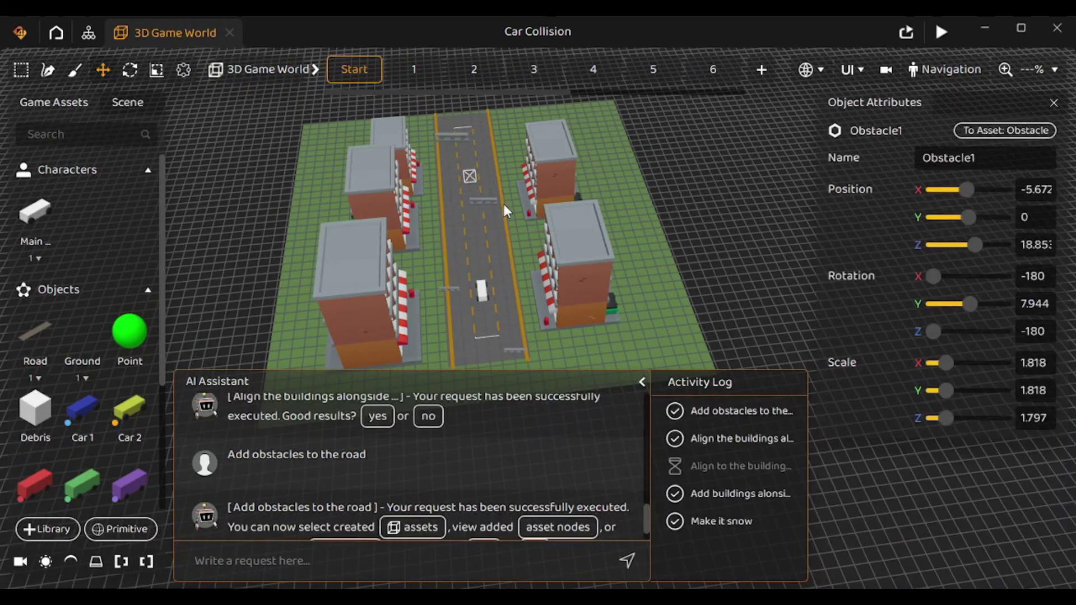
left_click(452, 136)
left_click_drag(478, 137, 462, 140)
- Select the obstacles on the Start scene's road and copy them into scene 3
left_click(483, 202, "shift")
left_click(450, 289, "shift")
left_click(513, 349, "shift")
left_click(532, 69)
left_click(498, 203)
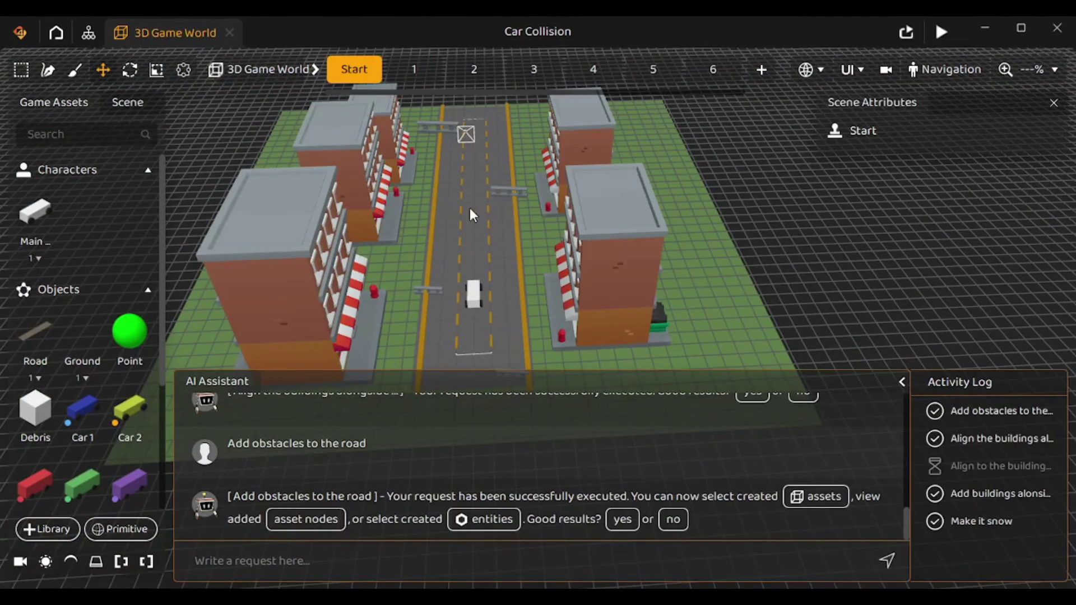
- Preview the game again and steer the car between lanes to check how the obstacles behave
left_click(953, 30)
key("Left")
key("Right")
key("Right")
key("Left")
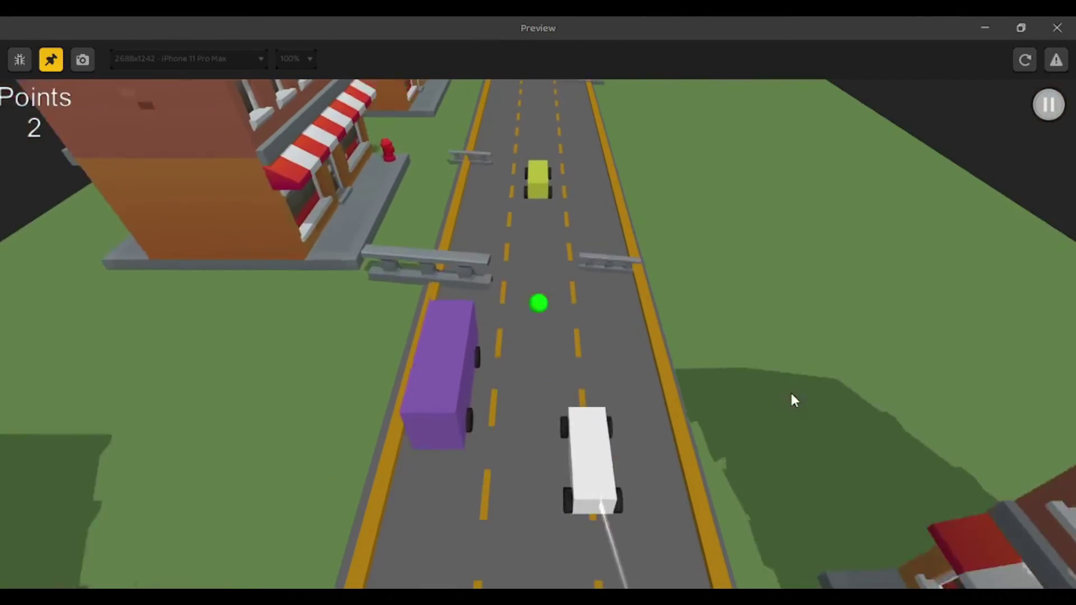
key("Right")
key("Left")
key("Right")
key("Left")
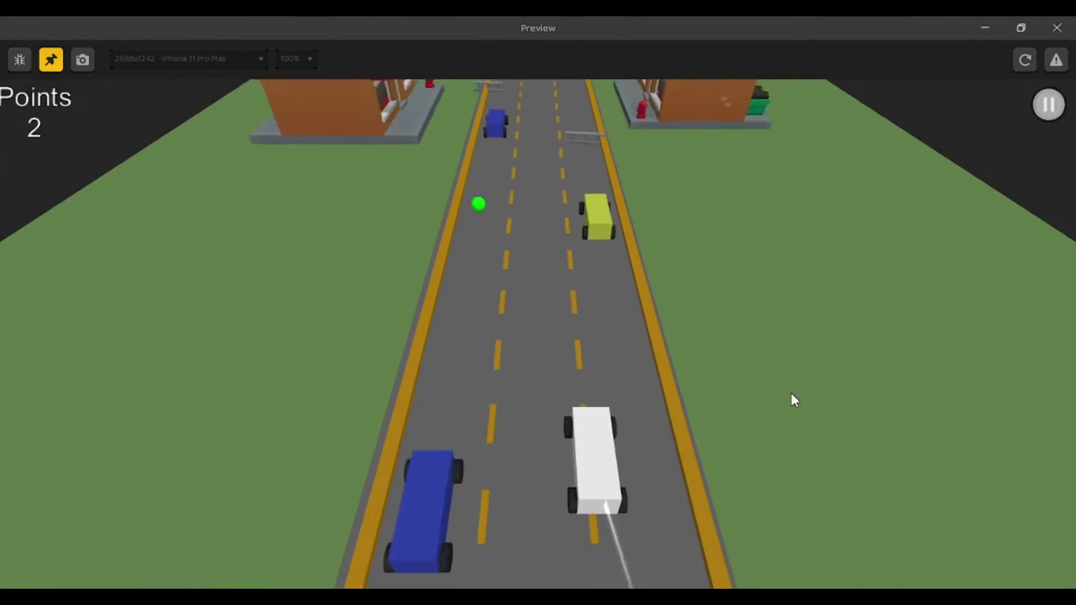
key("Left")
key("Right")
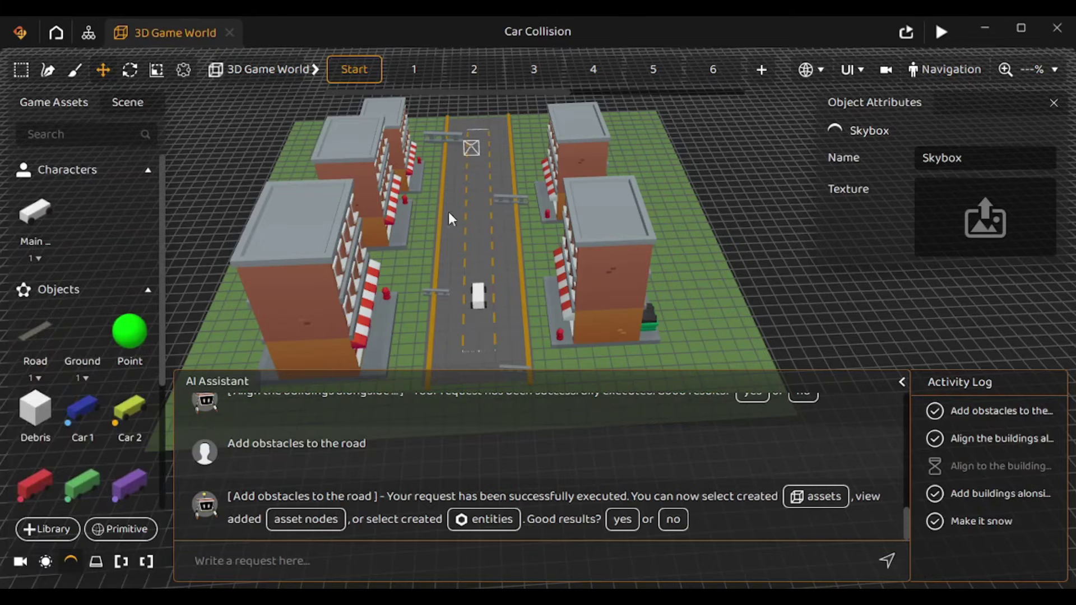
- Try to use AI Edit on the Obstacle asset with the command "Make the obstacles obstruct the main car"
scroll(103, 267, "down", 5)
left_click(81, 447)
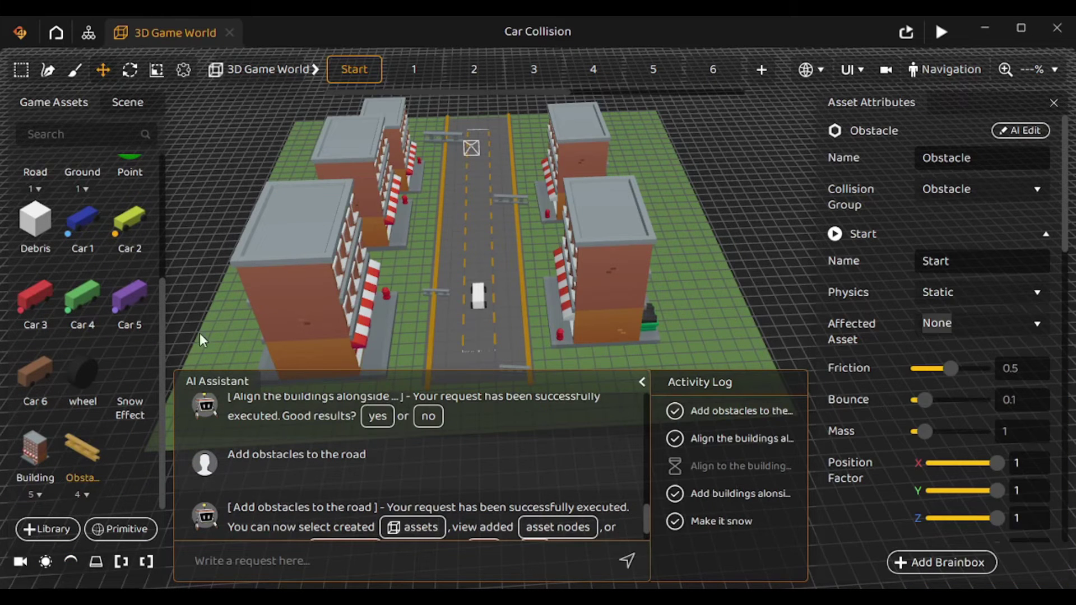
left_click(1024, 133)
type("Make the obstacles obstruct the main car")
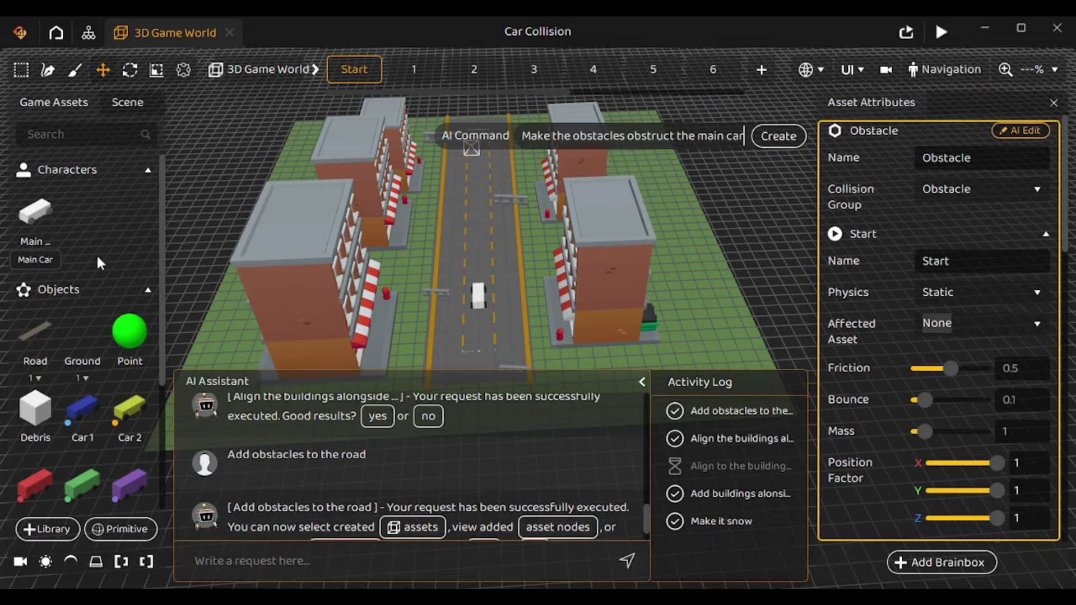
left_click(768, 142)
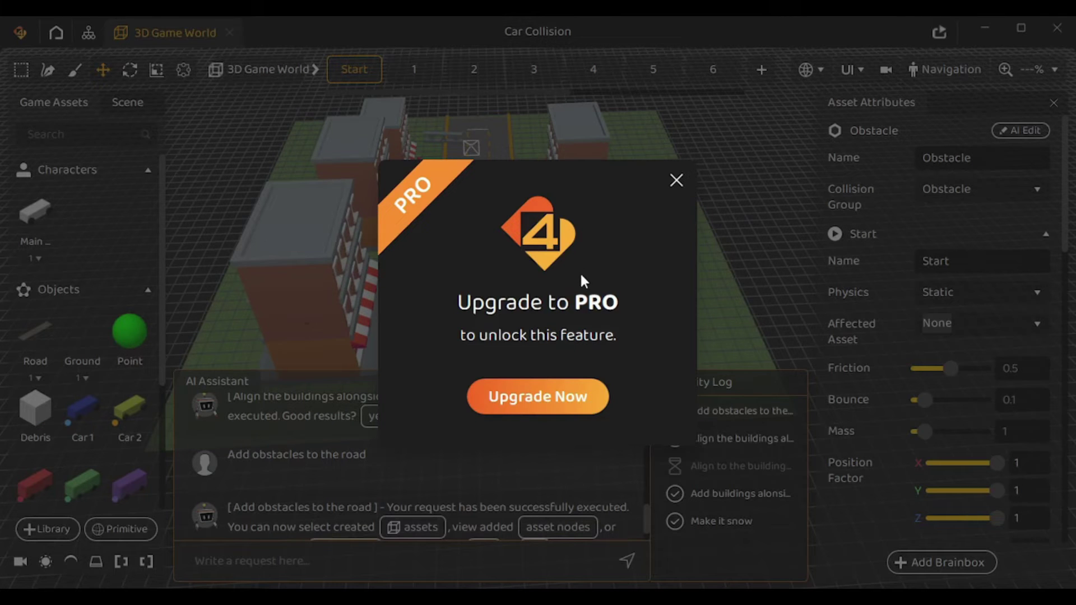
left_click(675, 188)
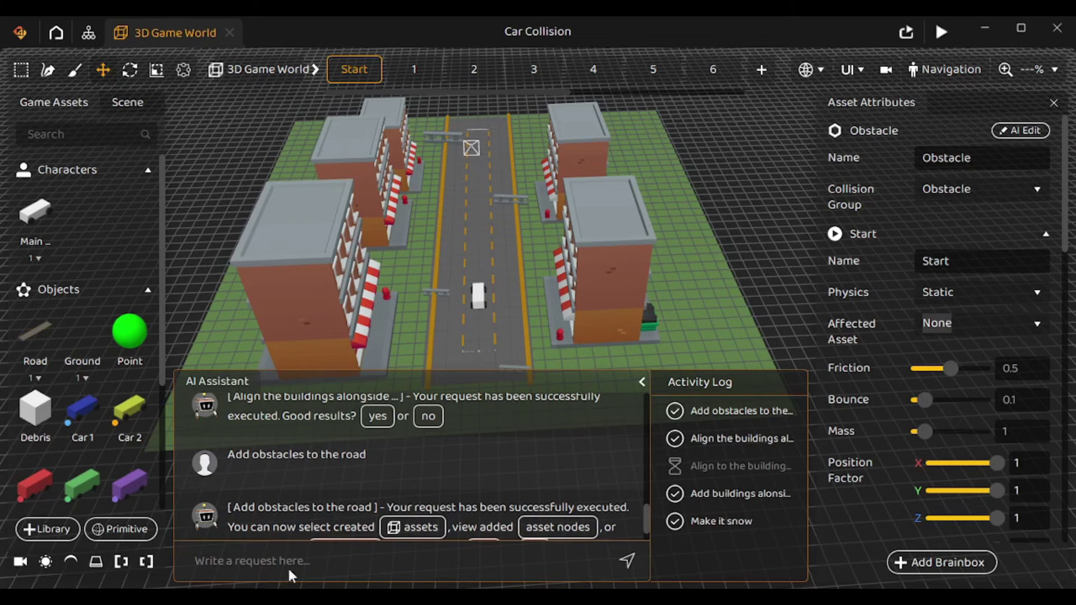
- Send the AI Assistant the request "Make the obstacles obstruct the main car"
left_click(263, 561)
type("Make the obstacles obstruct the main car")
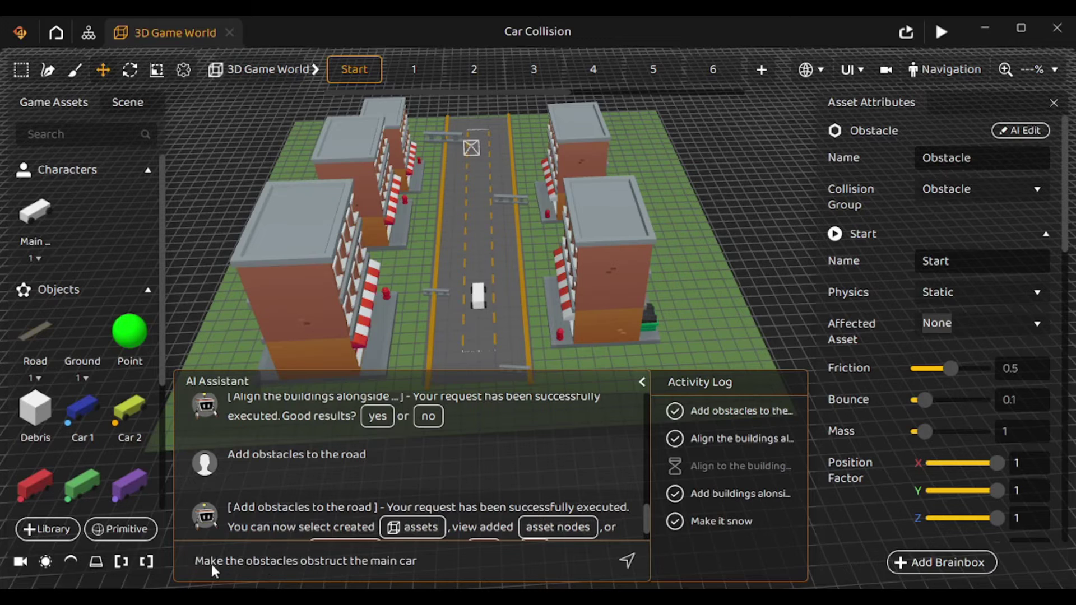
left_click(633, 561)
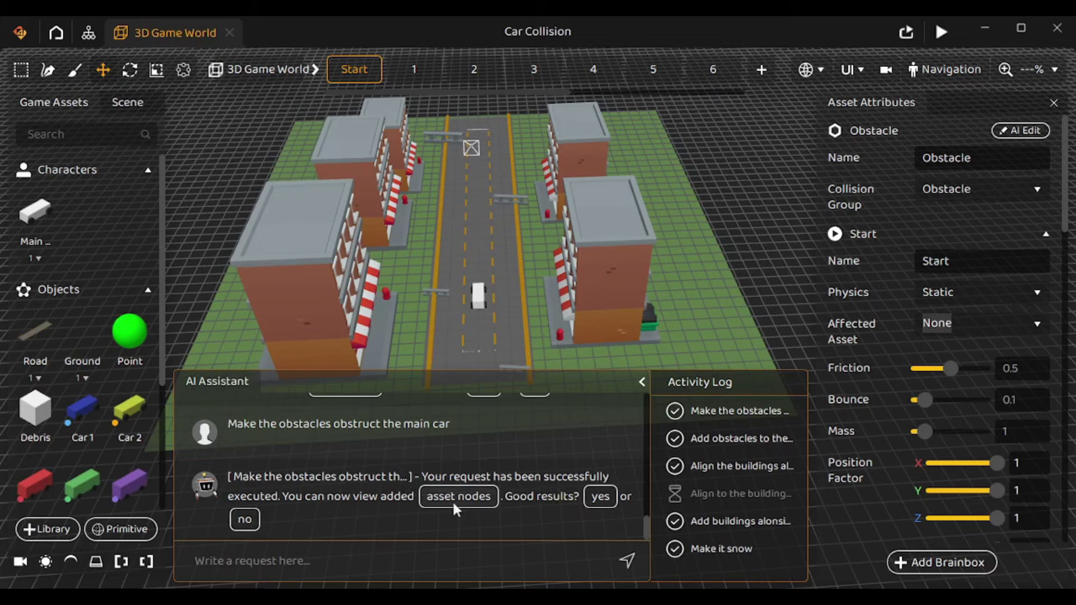
- Preview the game and steer the main car between lanes to check whether the obstacles obstruct it, then close the preview
left_click(941, 32)
key("Right")
key("Left")
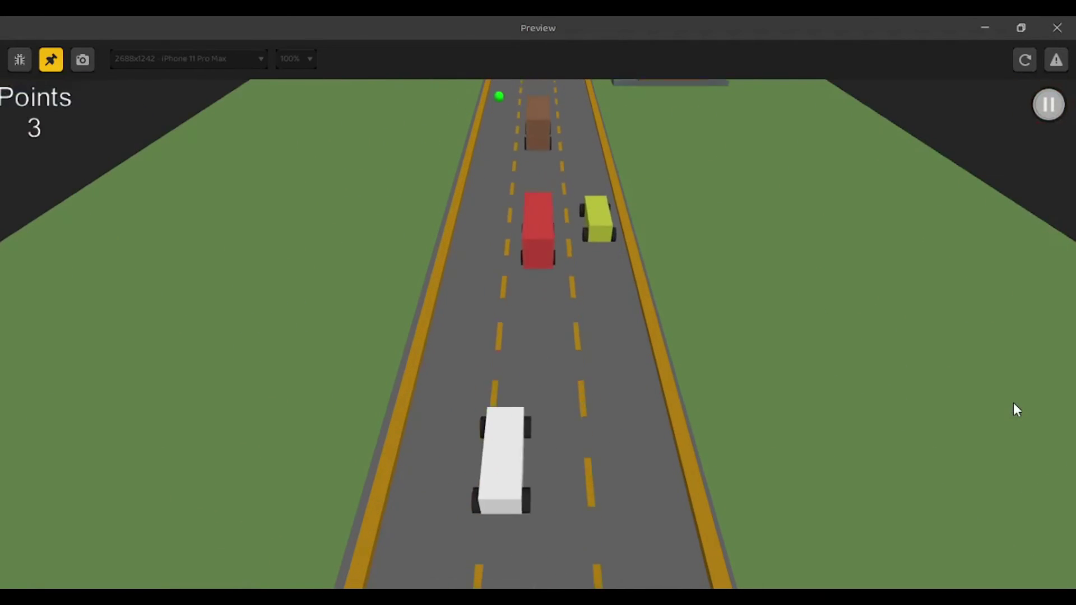
key("Right")
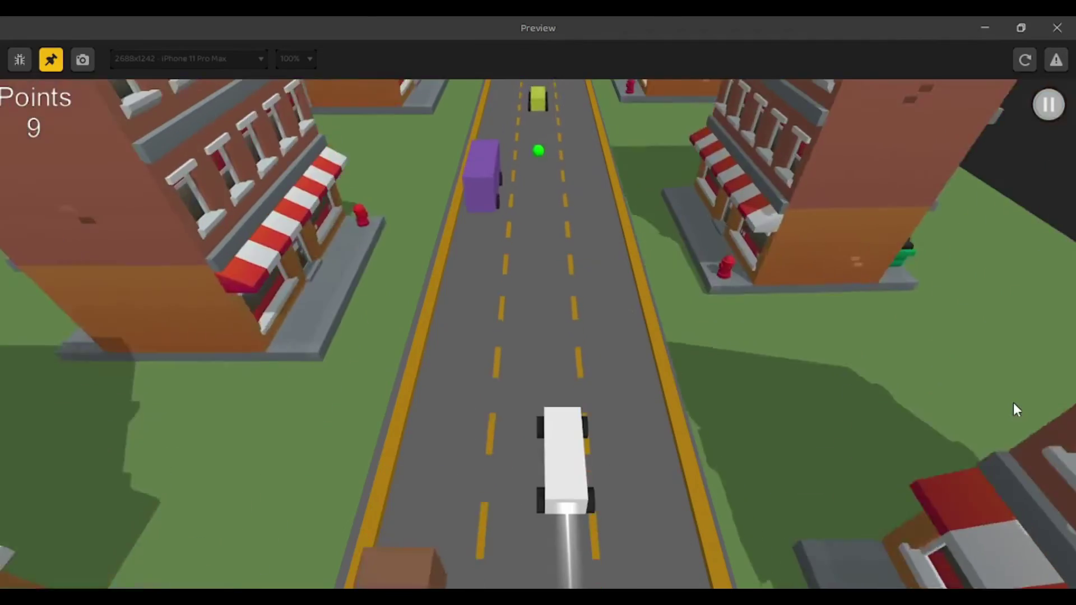
key("Right")
key("Left")
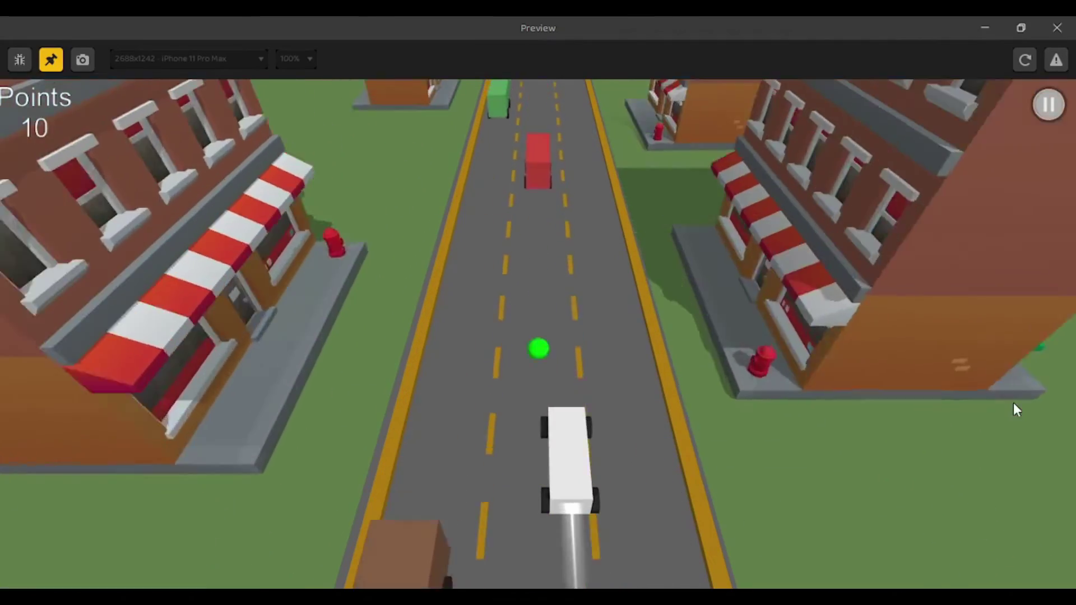
key("Left")
key("Right")
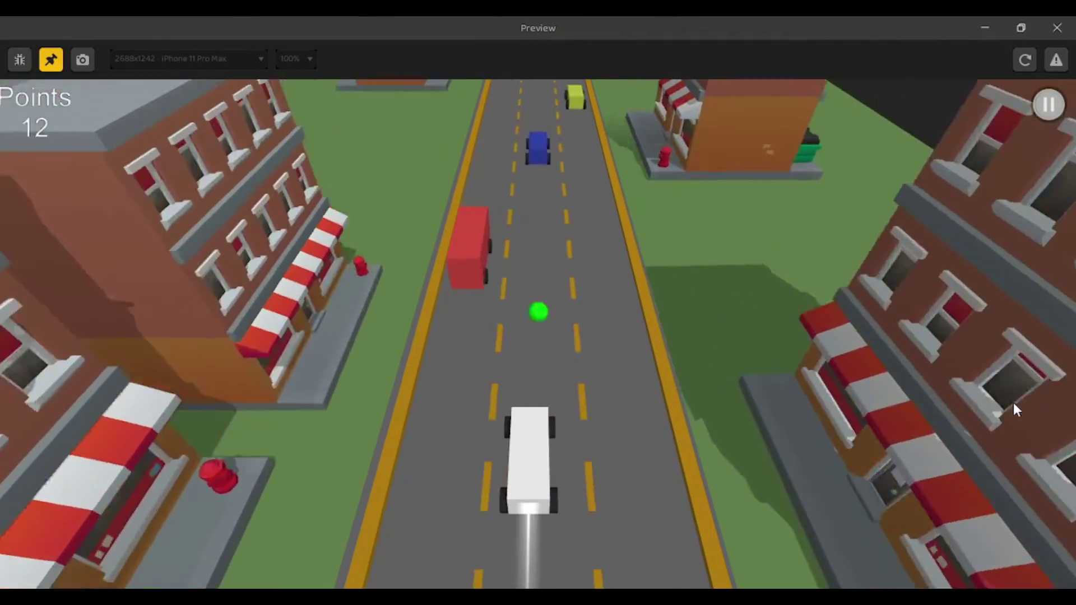
key("Right")
key("Left")
key("Left")
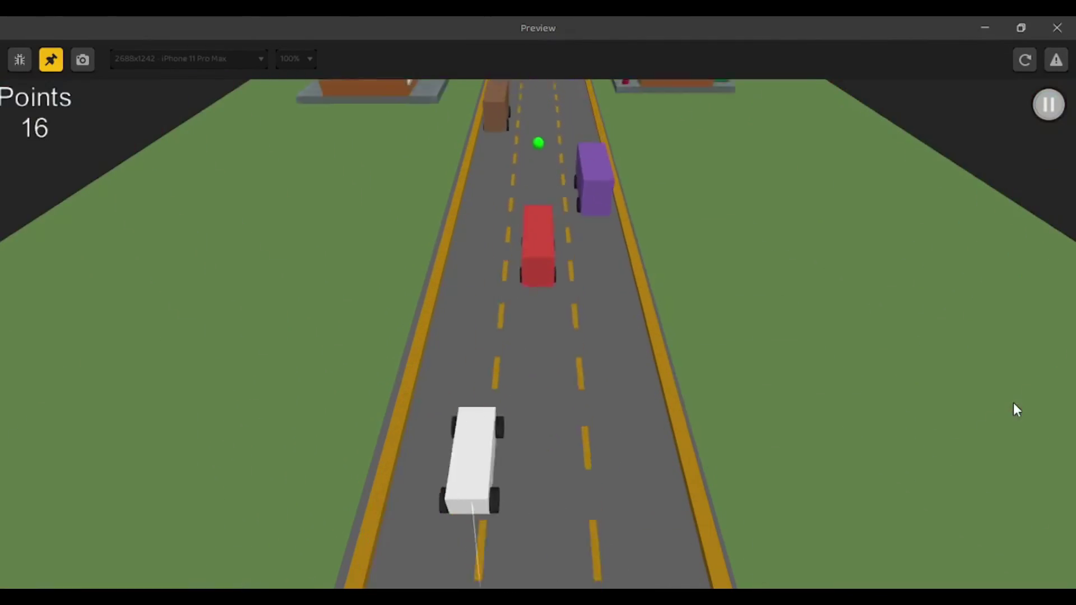
key("Right")
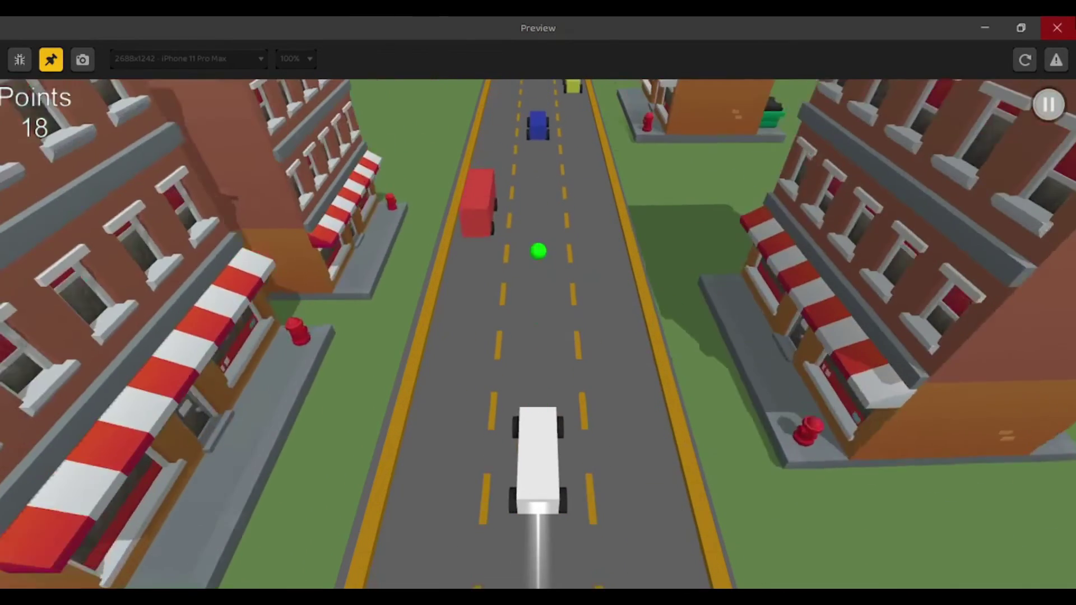
left_click(1056, 27)
- Tell the AI Assistant that the obstacles meant to obstruct the main car are not even there and ask it to correct its mistake
type("I told you to make the obstacles obstruct the main car but now they are not even there. Please correct your")
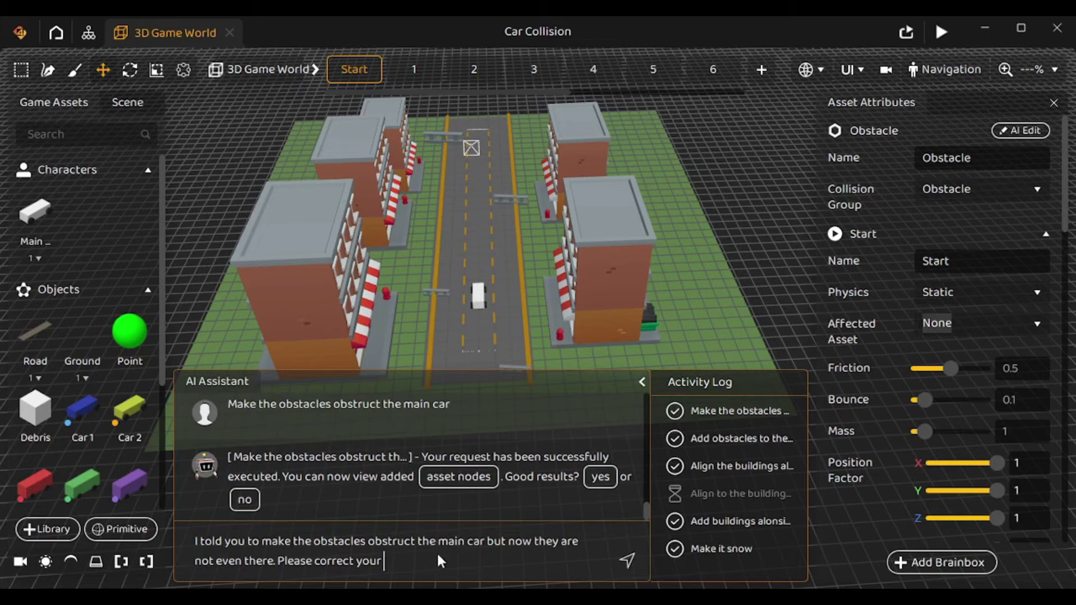
type(" mistake")
key("Return")
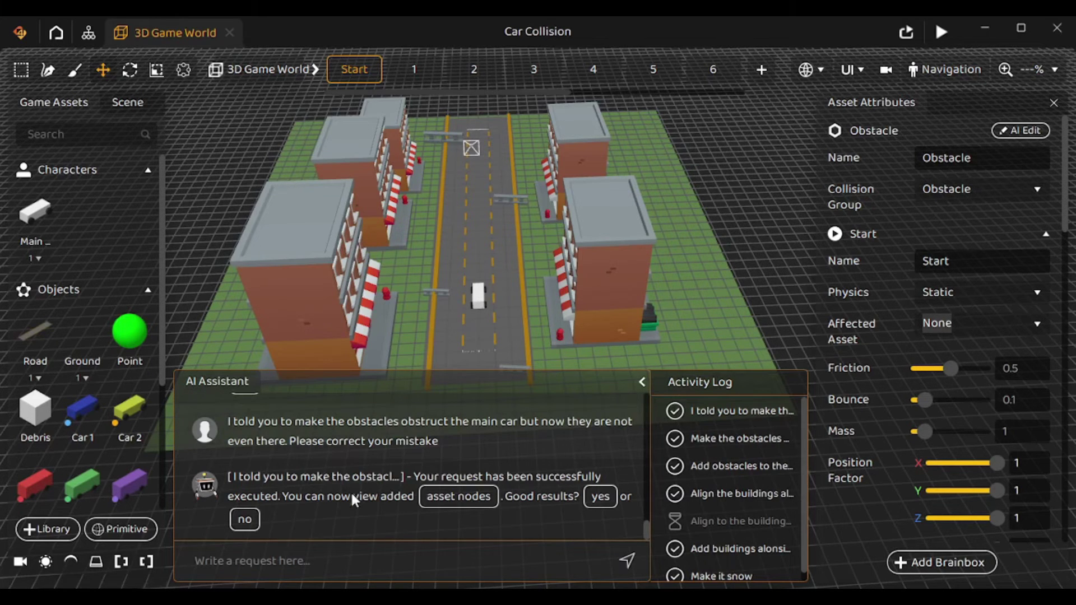
- Run the preview again and steer across the lanes to check the AI Assistant's correction to the obstacles
left_click(941, 32)
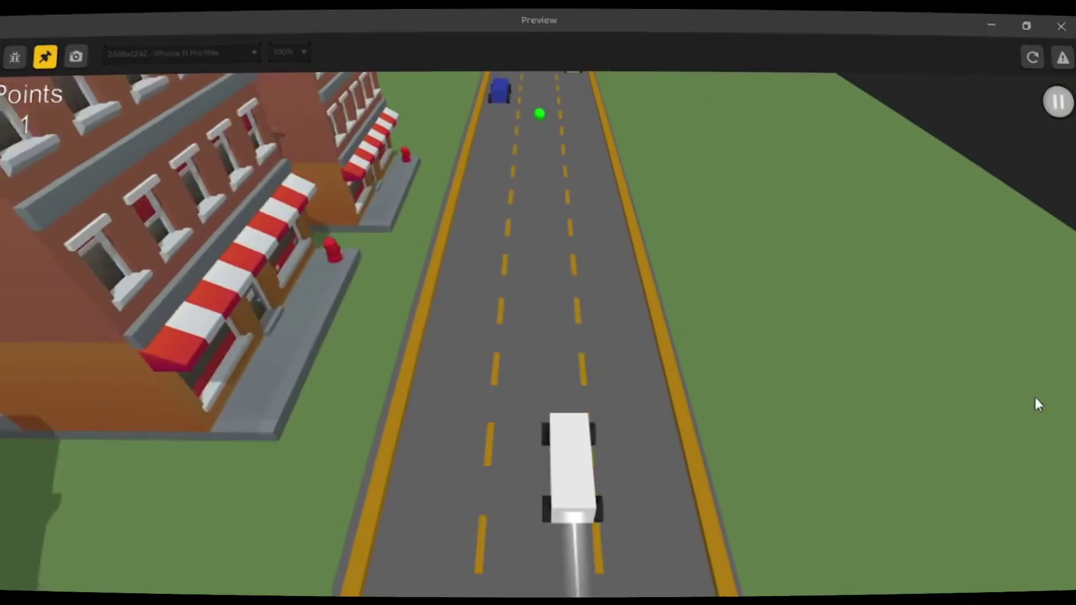
key("Right")
key("Left")
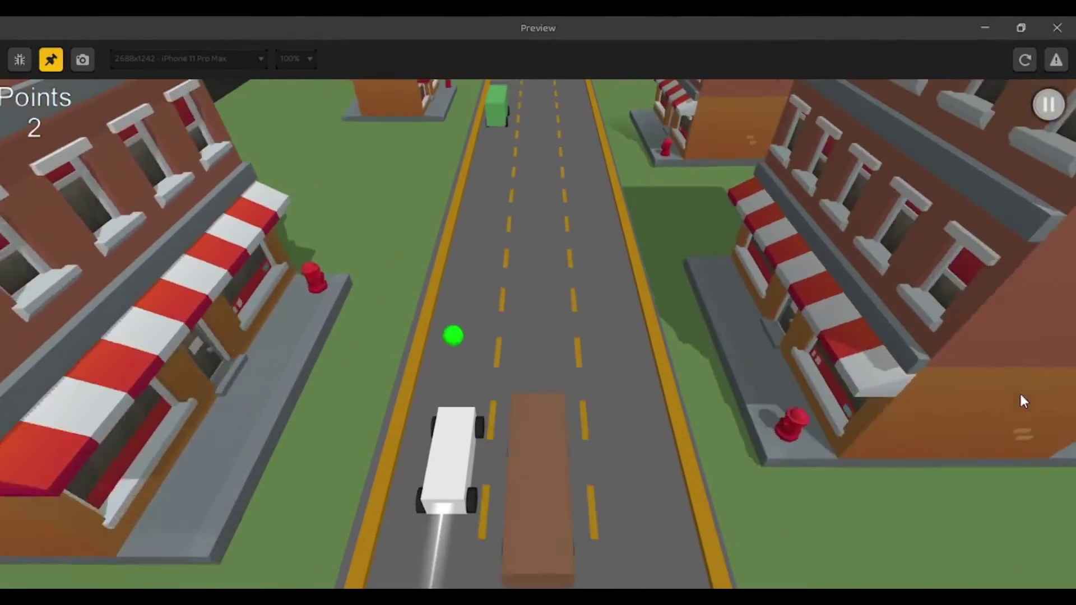
key("Right")
key("Right")
key("Left")
key("Left")
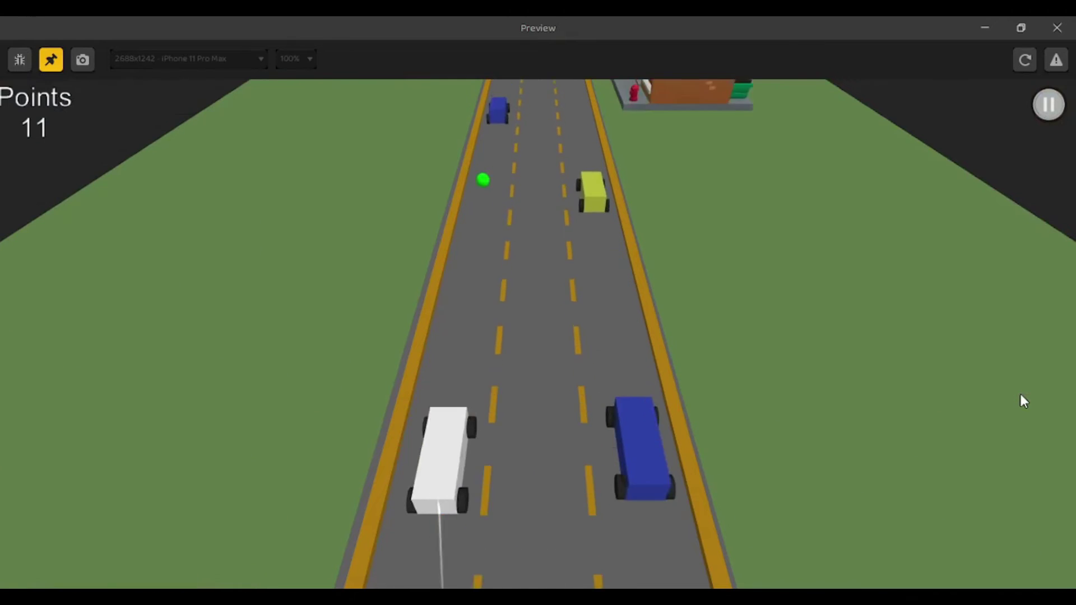
key("Right")
key("Left")
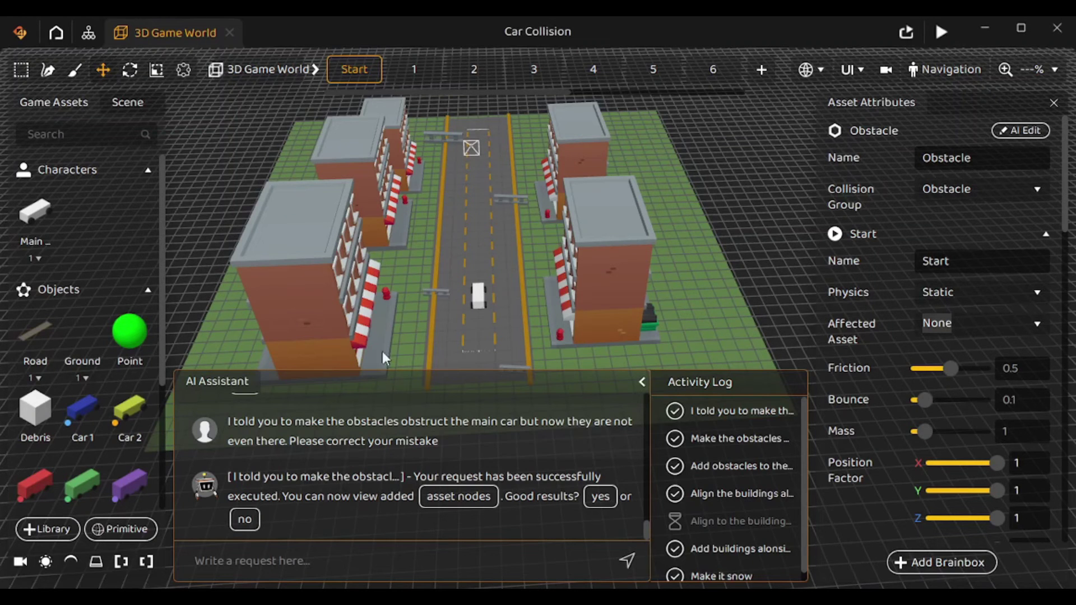
- Send the AI Assistant the request "Add people around the building"
left_click(285, 554)
type("Add people around the building")
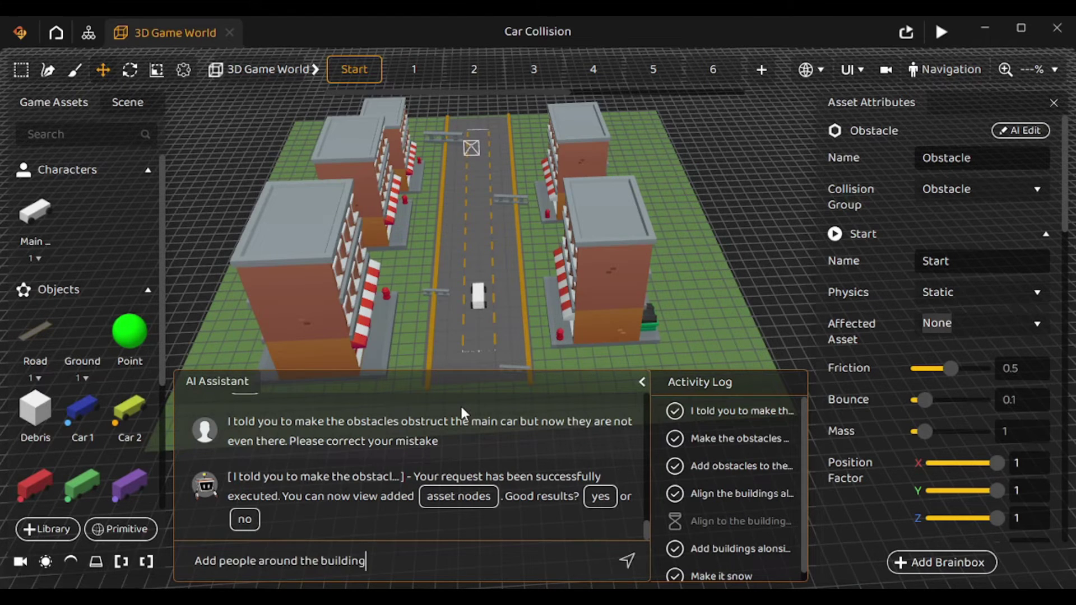
key("Return")
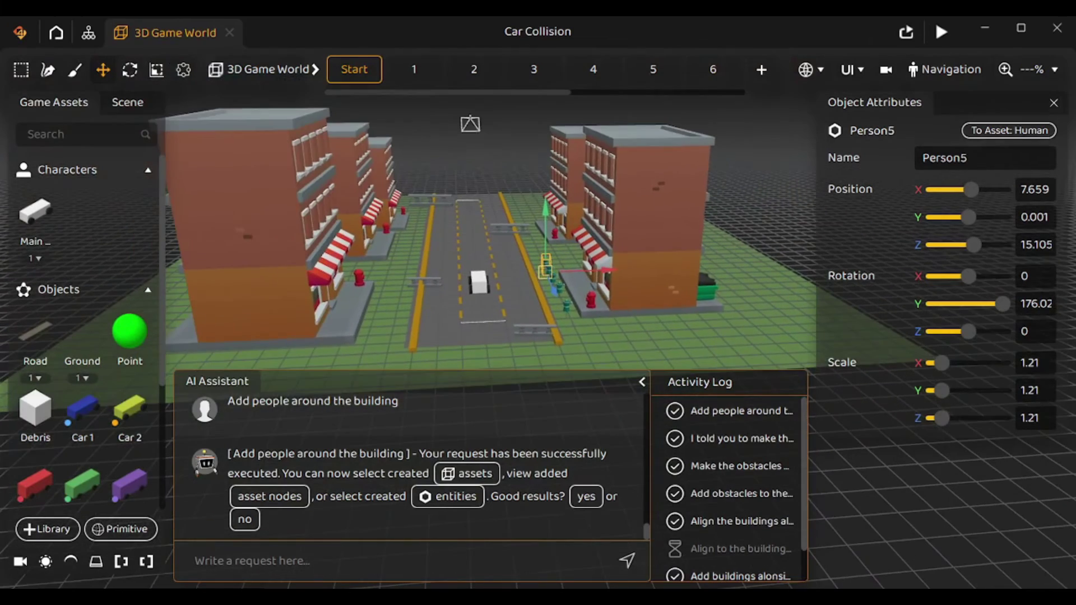
- Examine the generated people beside the road and buildings in the Start scene from several angles
right_click_drag(522, 303, 616, 303)
left_click(616, 303)
left_click(589, 264)
right_click_drag(588, 263, 623, 301)
left_click(405, 201)
left_click_drag(406, 199, 264, 245)
right_click_drag(264, 246, 639, 274)
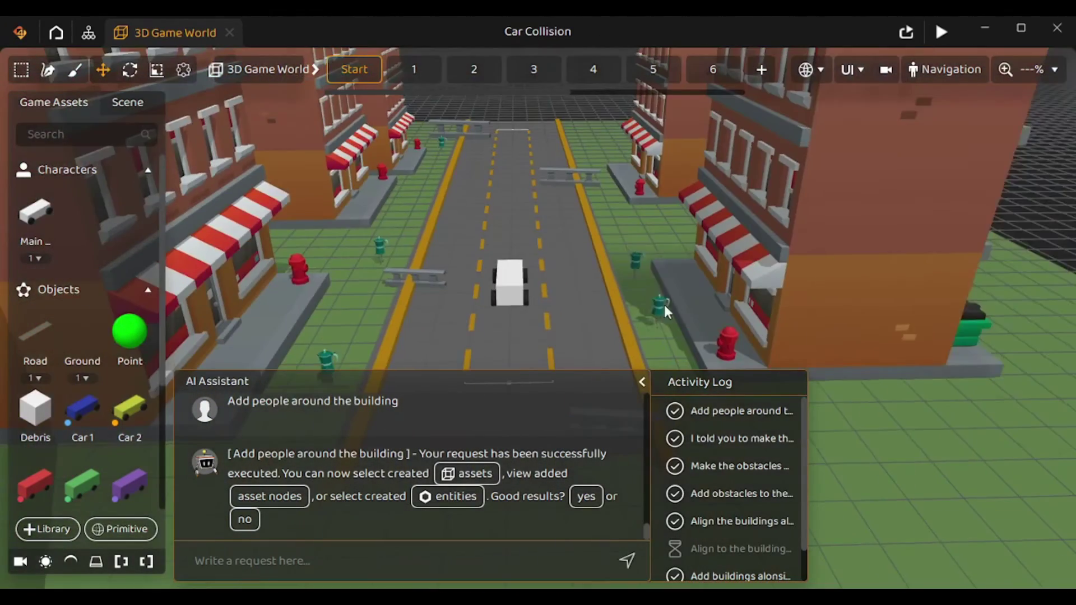
- Select the generated people in the Start scene and copy them into the numbered scenes
left_click(328, 365, "shift")
left_click(414, 69)
left_click(593, 70)
left_click(653, 70)
scroll(436, 183, "up", 5)
left_click(712, 70)
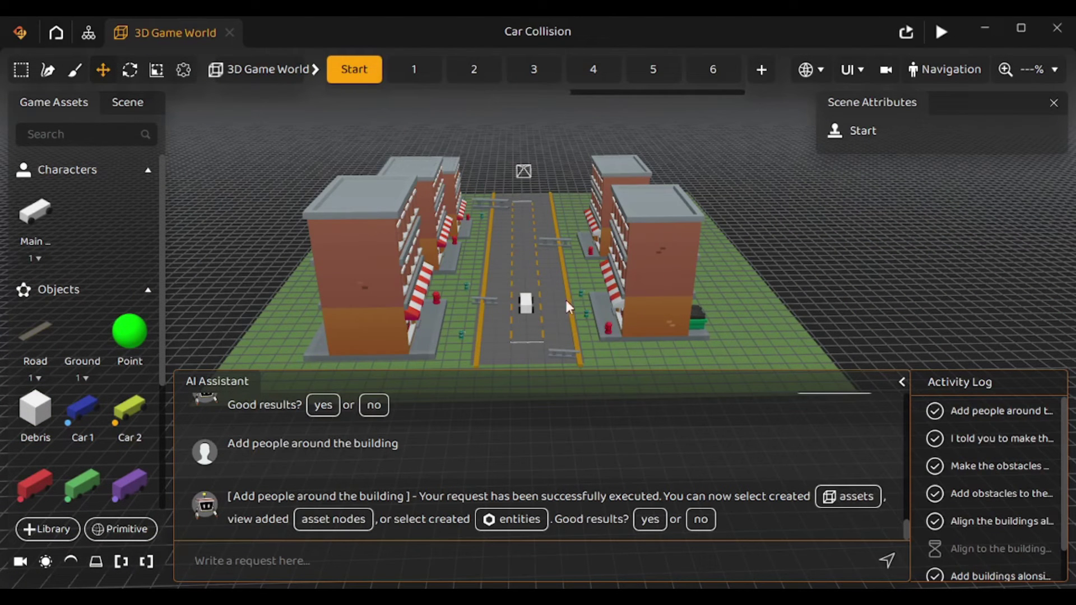
- Send the AI Assistant the request "Make the people walk around"
type("Make the people walk around")
key("Return")
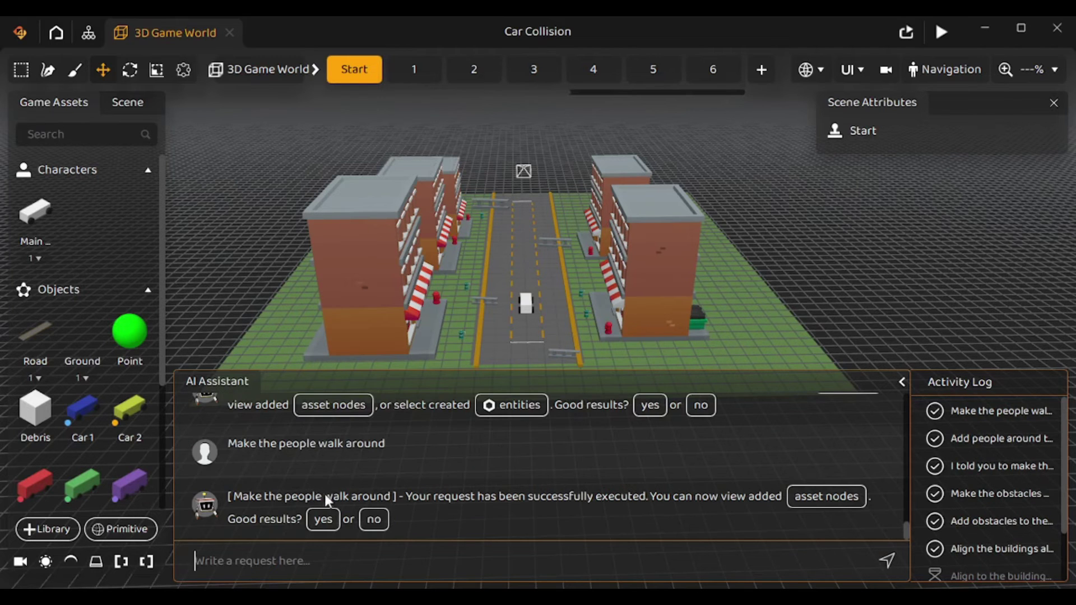
- Preview the game while steering the main car to check how the roadside people move, then close the preview
left_click(941, 31)
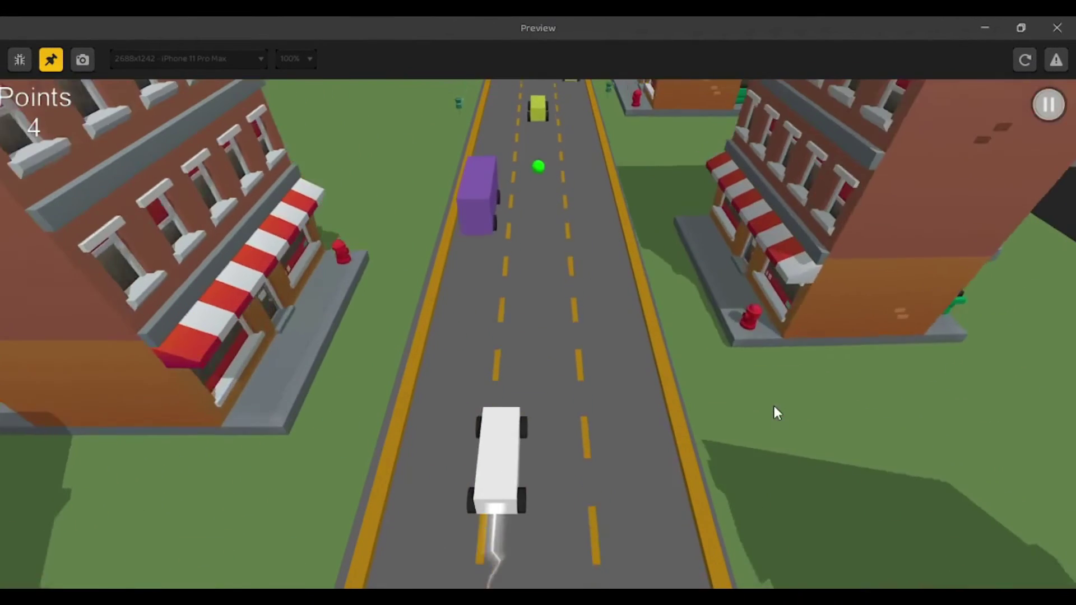
key("Right")
key("Left")
key("Left")
key("Right")
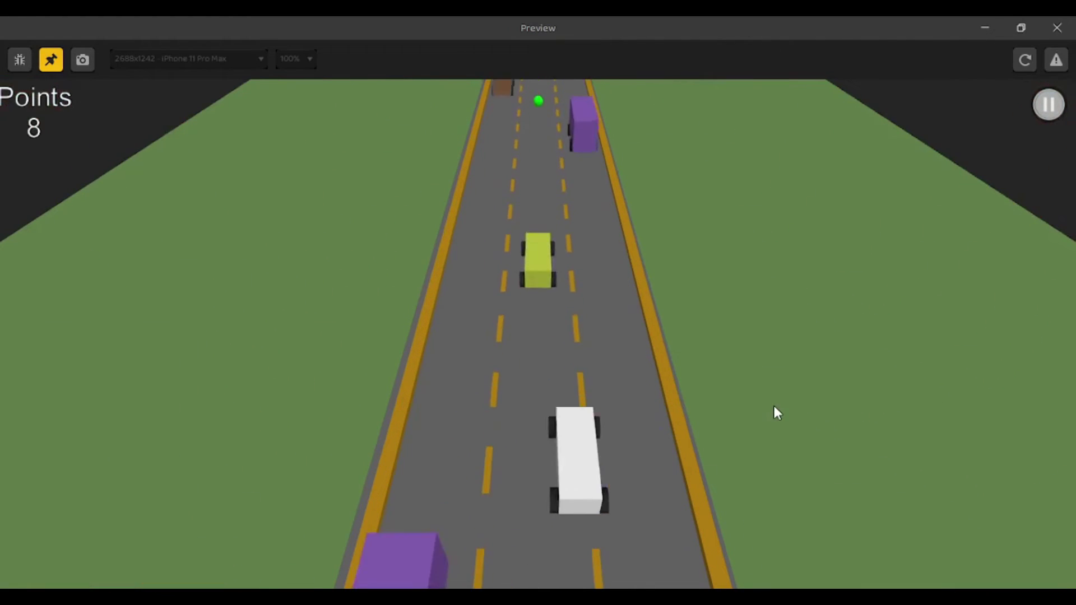
key("Left")
key("Right")
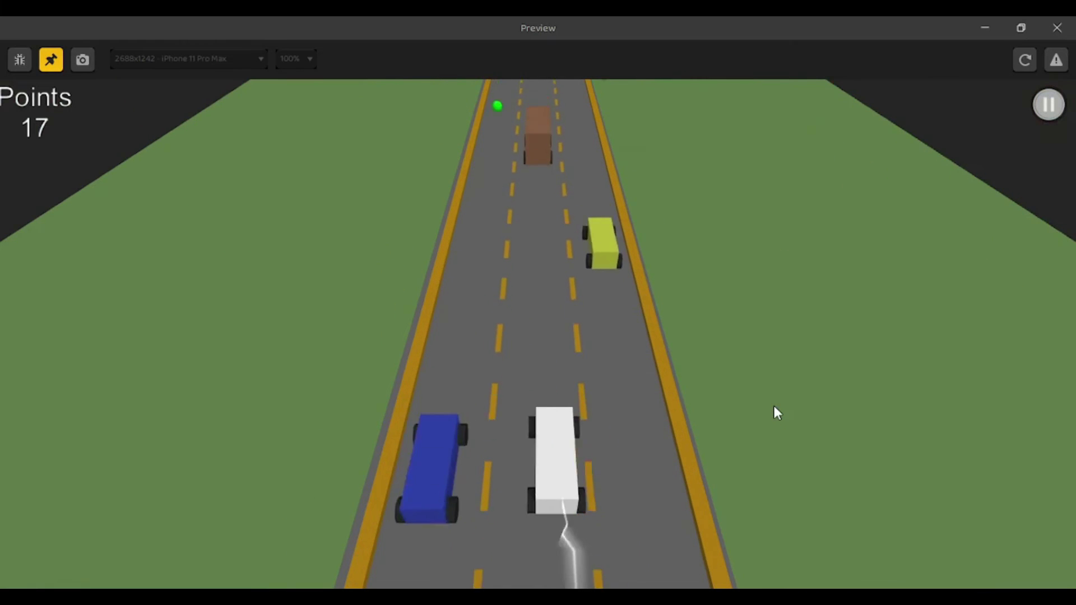
key("Left")
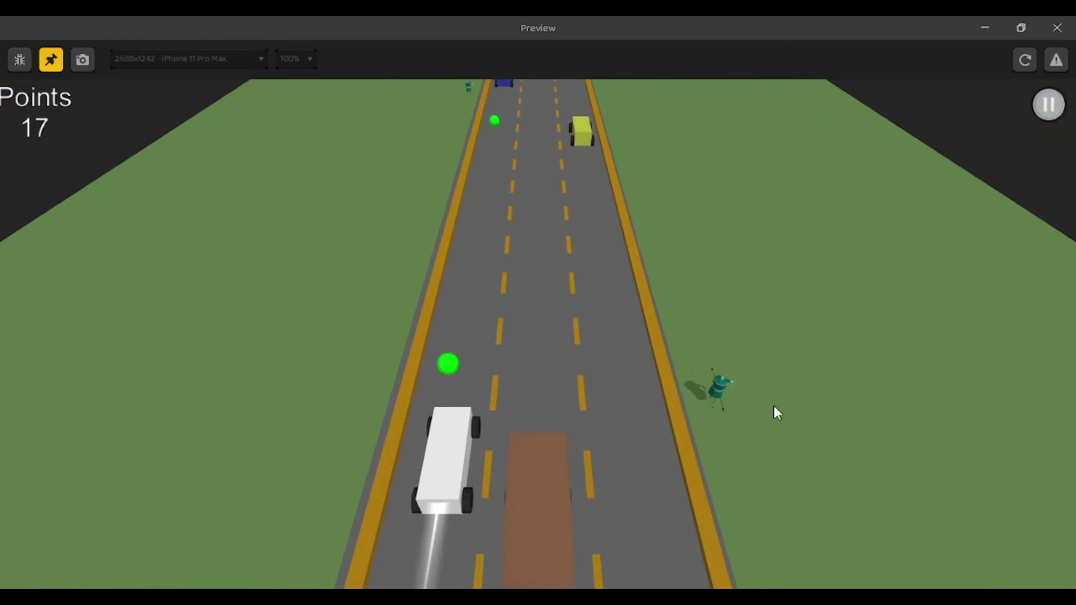
left_click(1057, 28)
- Select the main car in the Start scene and ask the AI Assistant to "Change the main car (character) to a sports car"
scroll(495, 301, "up", 5)
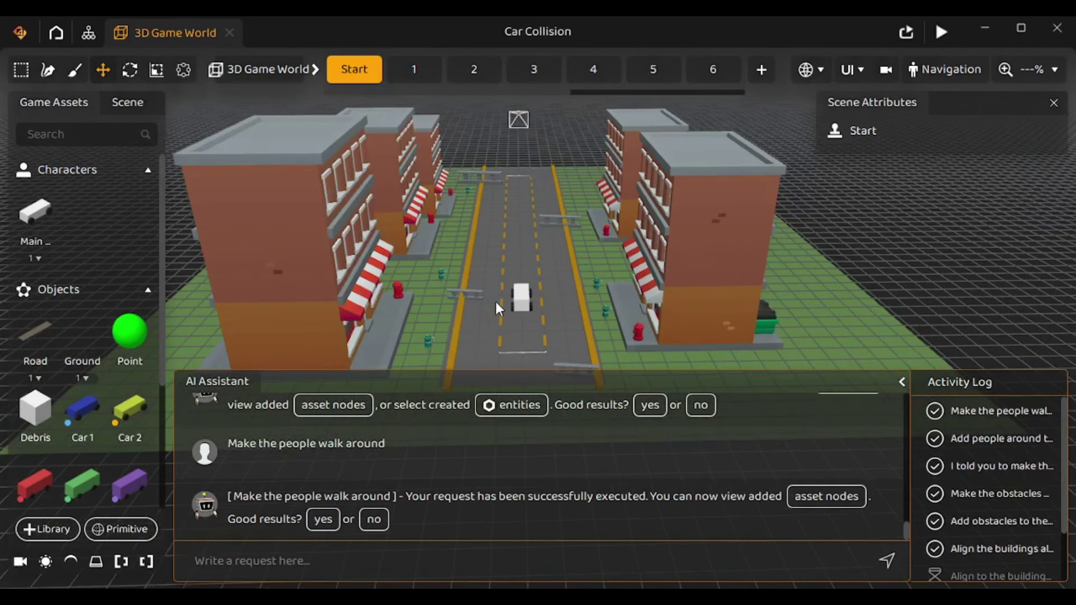
left_click(513, 285)
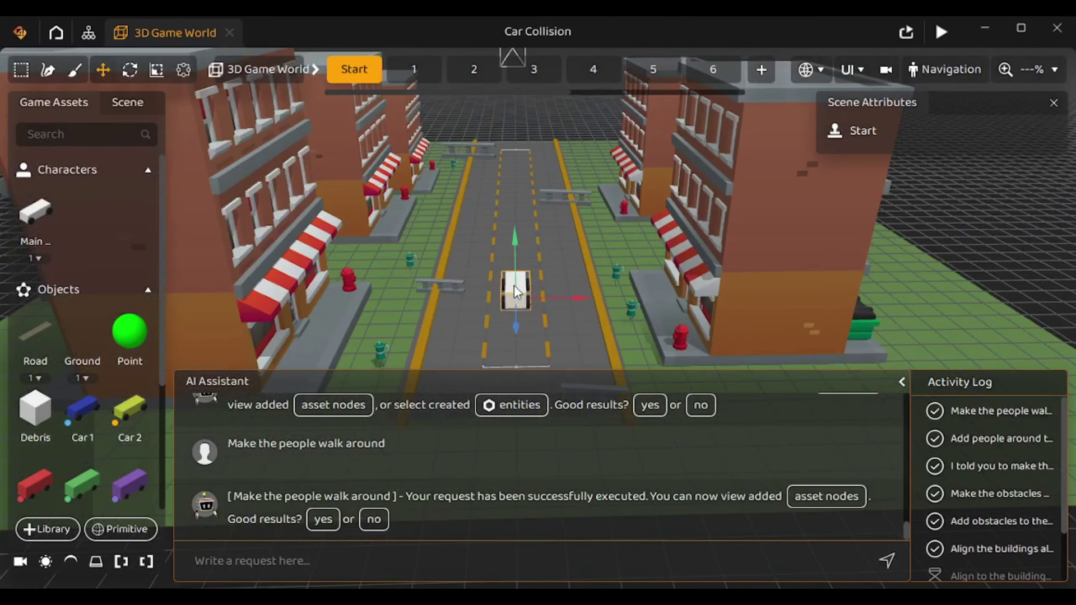
left_click(294, 562)
type("Change the main car (character) to a sports")
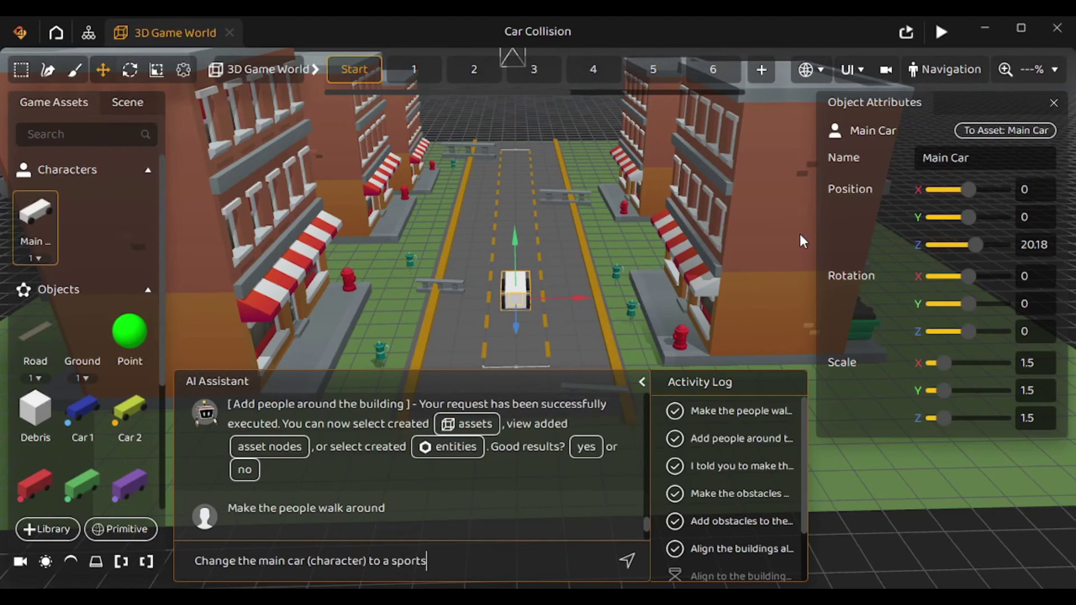
type(" car")
key("Return")
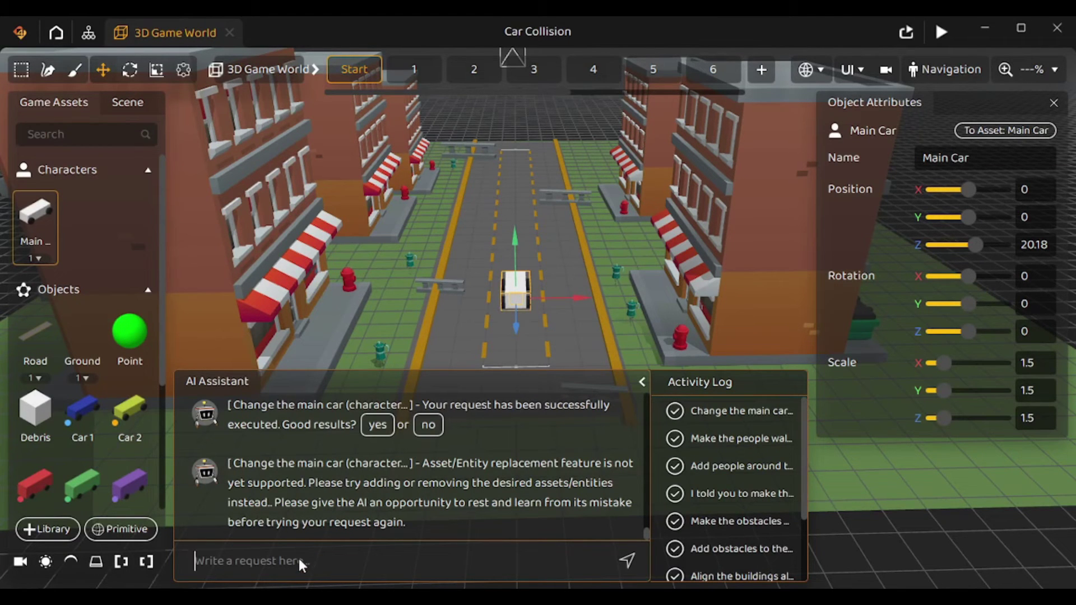
- Check the Point object in scene 1 and send the AI Assistant the request "When the car touches the Point, add 1 point"
type("When the")
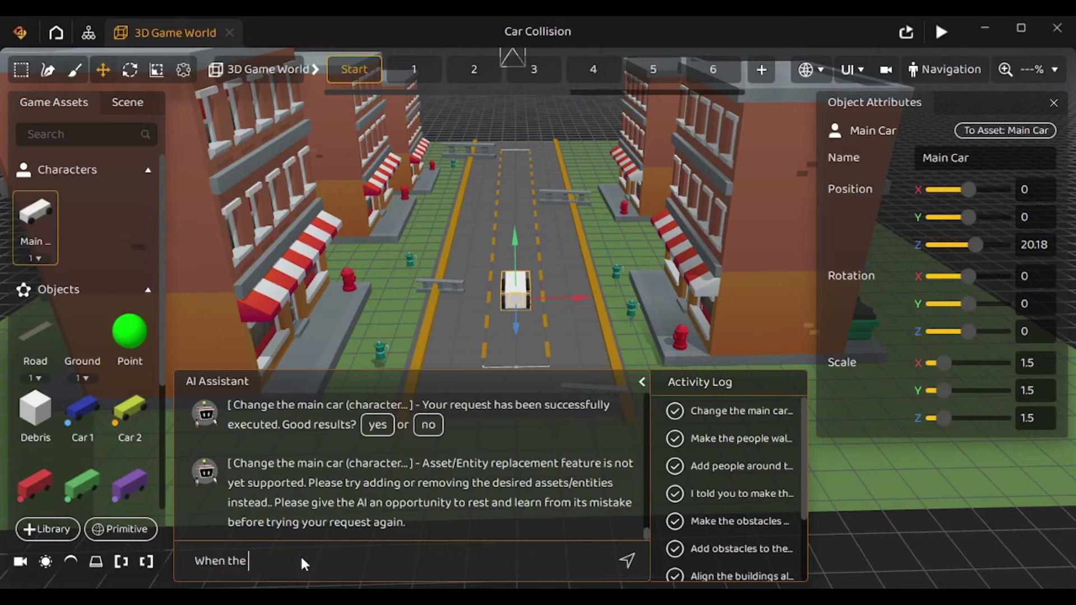
type(" car touches the Point, add 1 point")
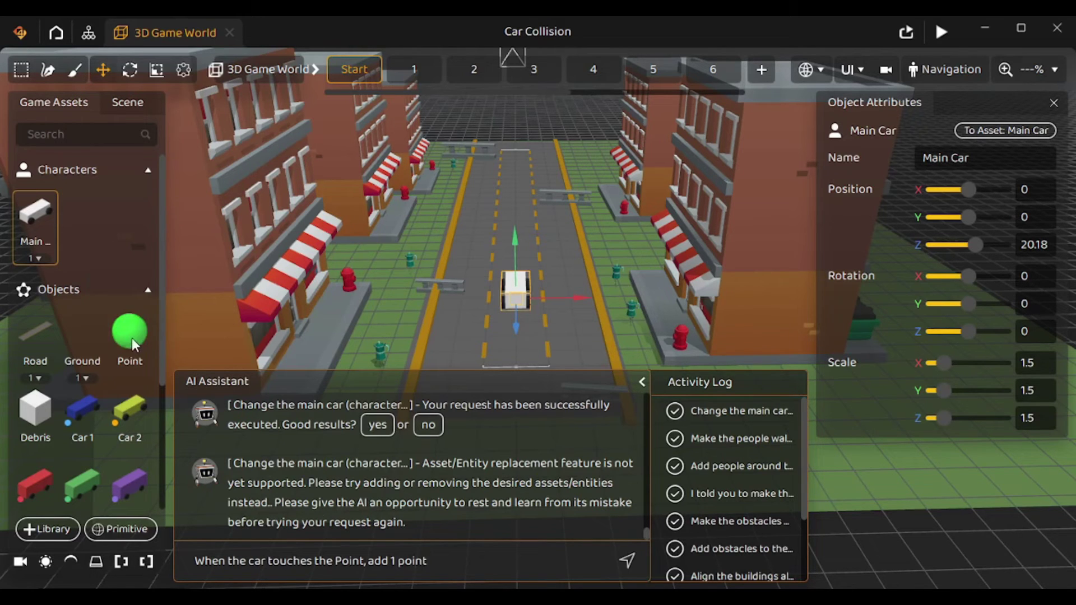
left_click(402, 64)
left_click(403, 67)
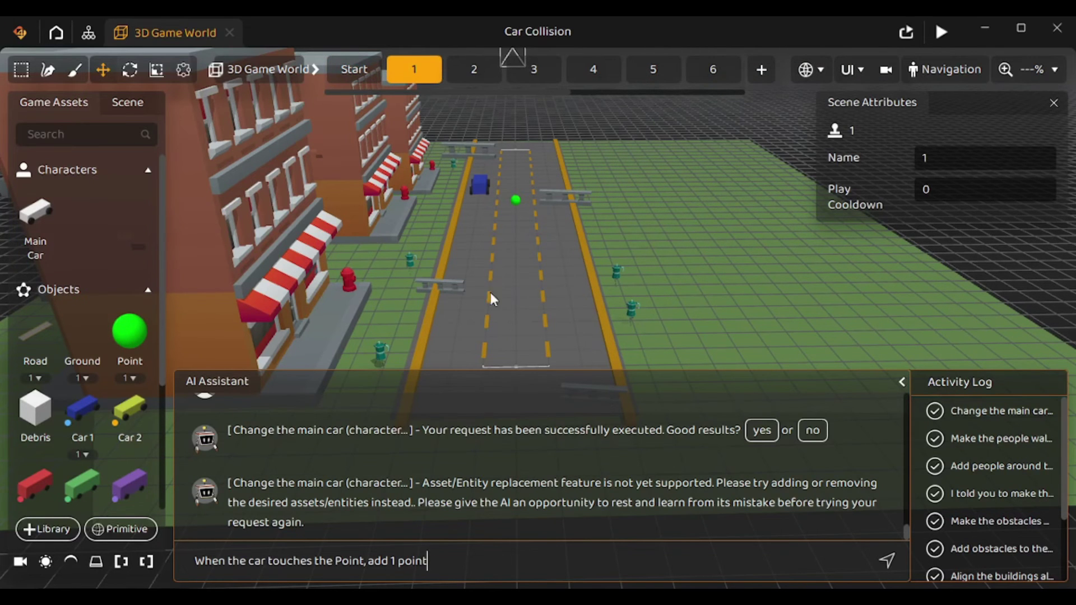
key("Return")
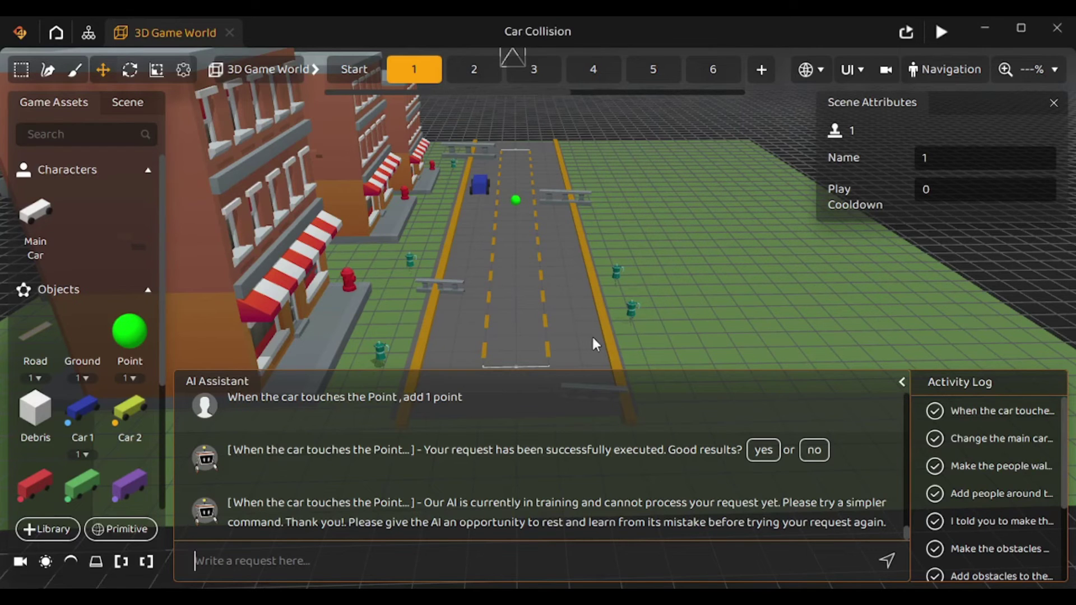
- Send the AI Assistant the request "Make the main car able to jump by pressing the 'space' key"
left_click(293, 559)
type("Make the main car able to jump by pressing the 'space")
type("'")
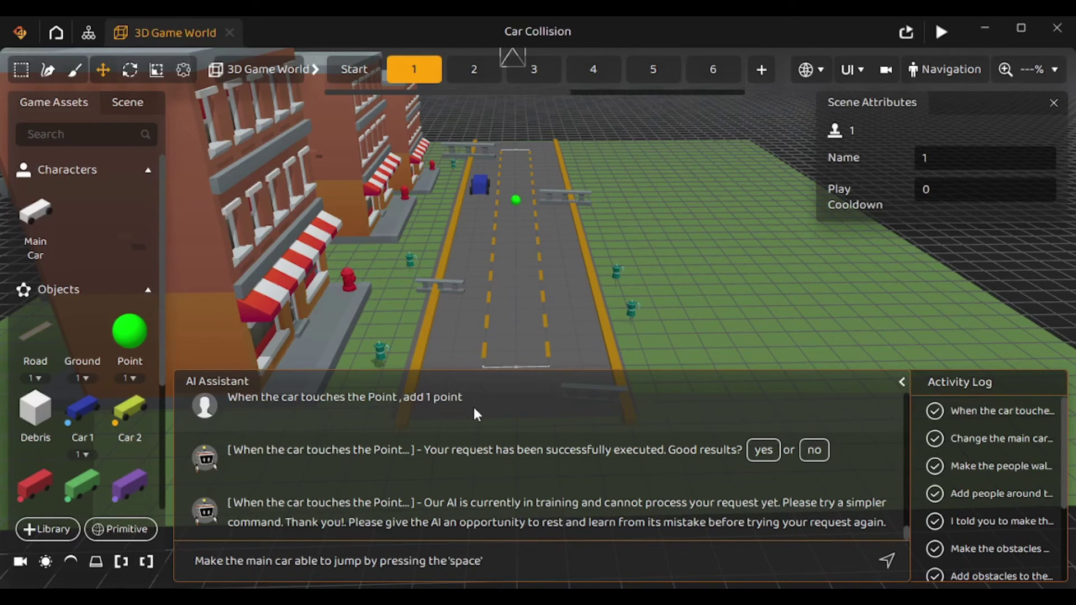
type(" key")
key("Return")
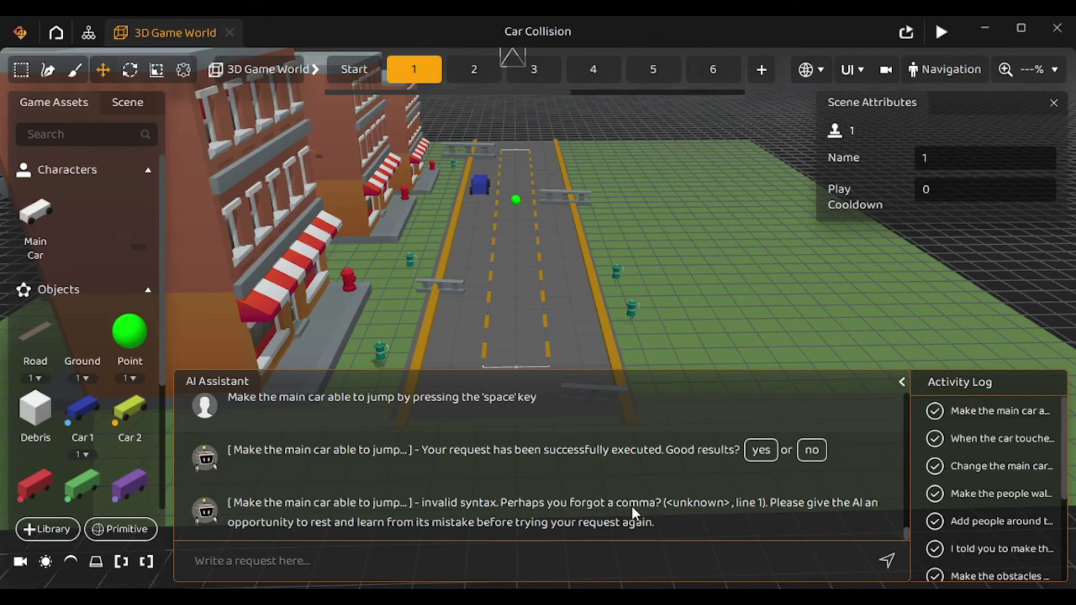
- Reuse the jump request without the quotation marks, sending "Make the main car able to jump by pressing the space key"
triple_click(315, 397)
key("ctrl+c")
left_click(340, 566)
key("ctrl+v")
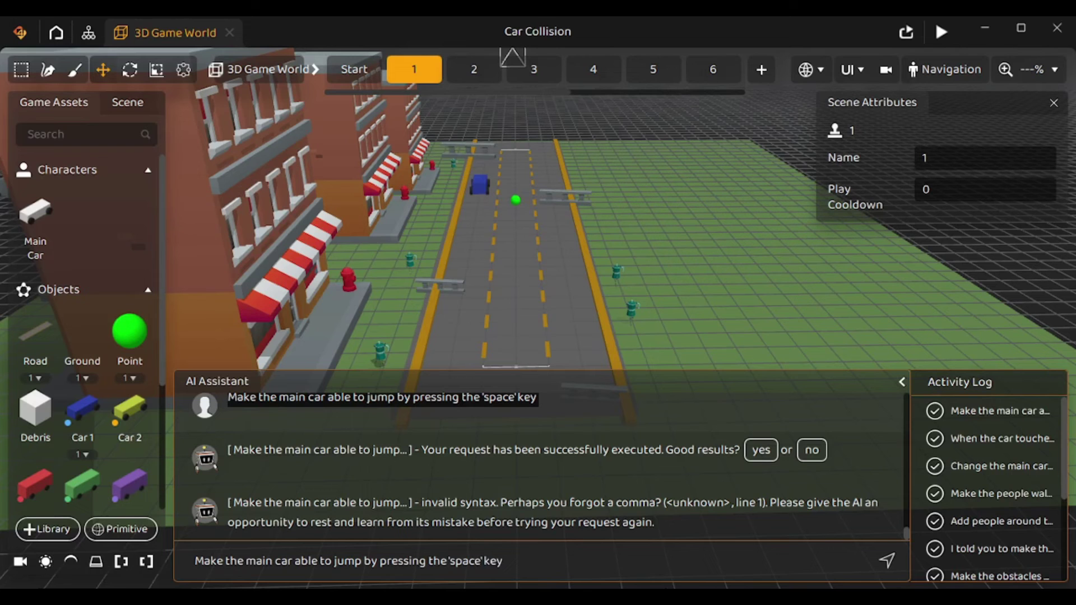
key("BackSpace")
key("Right")
key("Right")
key("Right")
key("Right")
key("Right")
key("Right")
key("BackSpace")
key("Return")
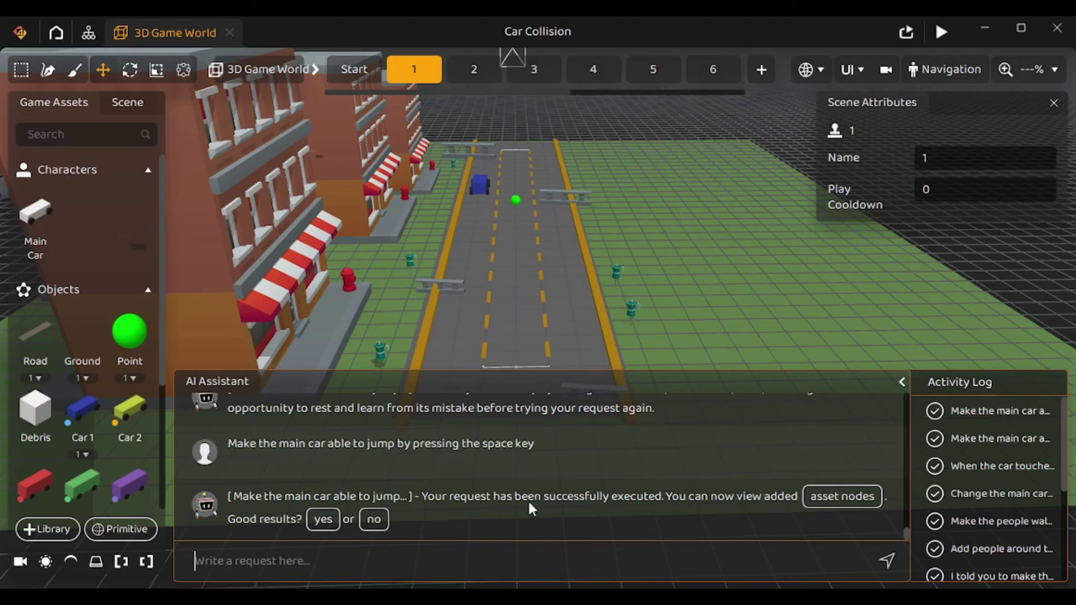
- Preview the game while steering the main car to test the jump behaviour, then close the preview and run it again
left_click(943, 34)
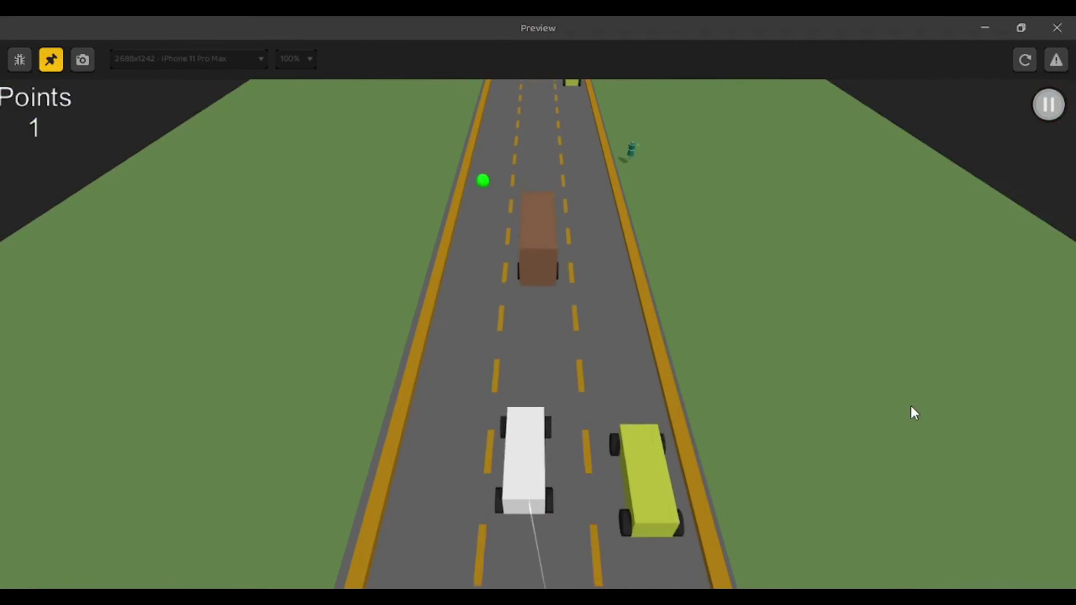
key("Left")
key("Left")
key("Right")
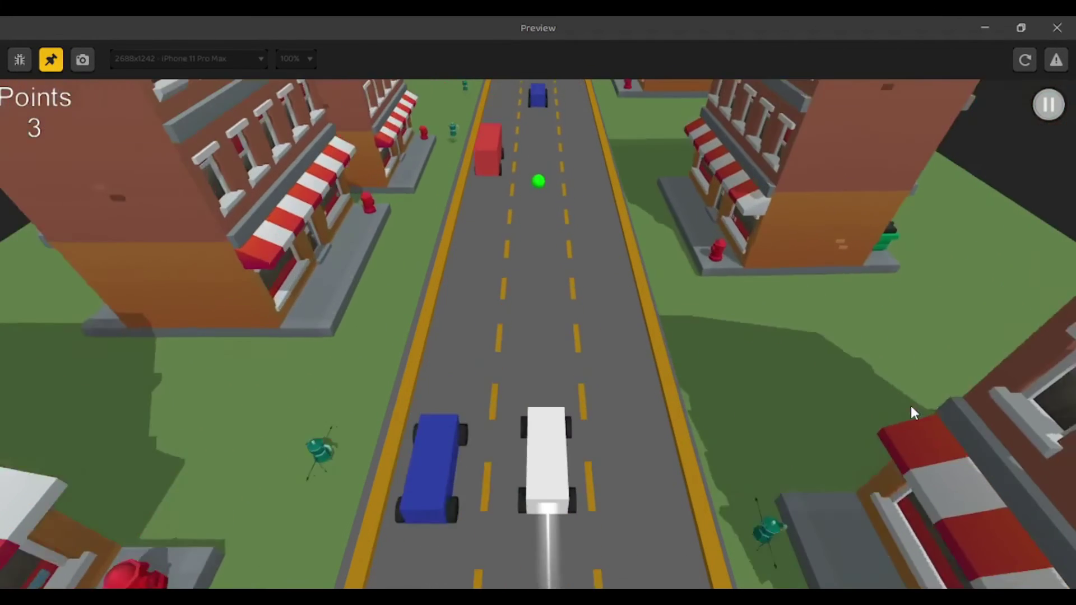
key("Right")
key("Left")
key("Left")
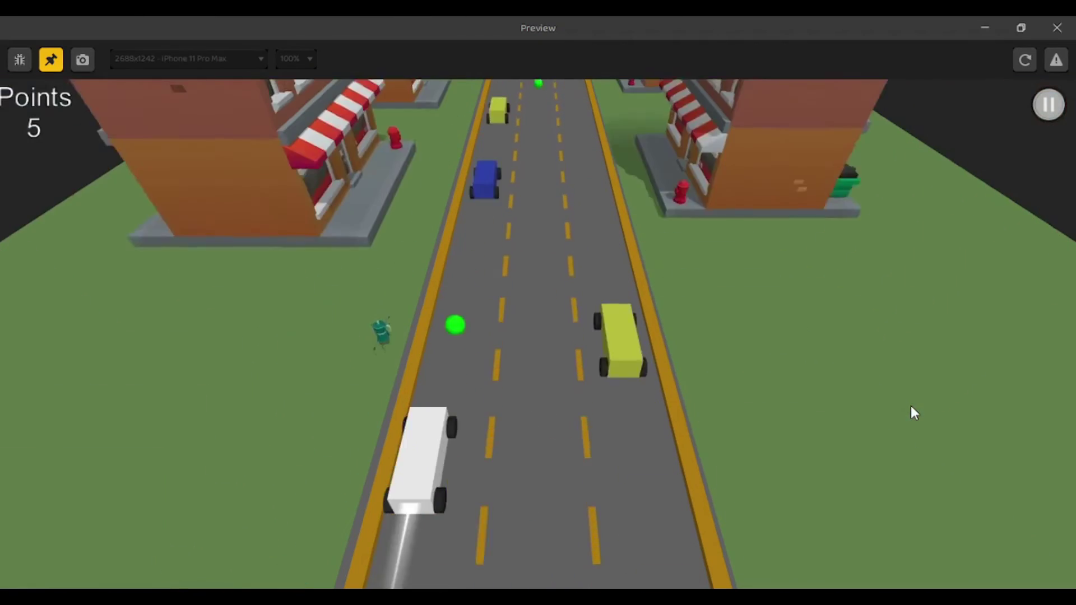
key("Right")
key("Left")
key("Right")
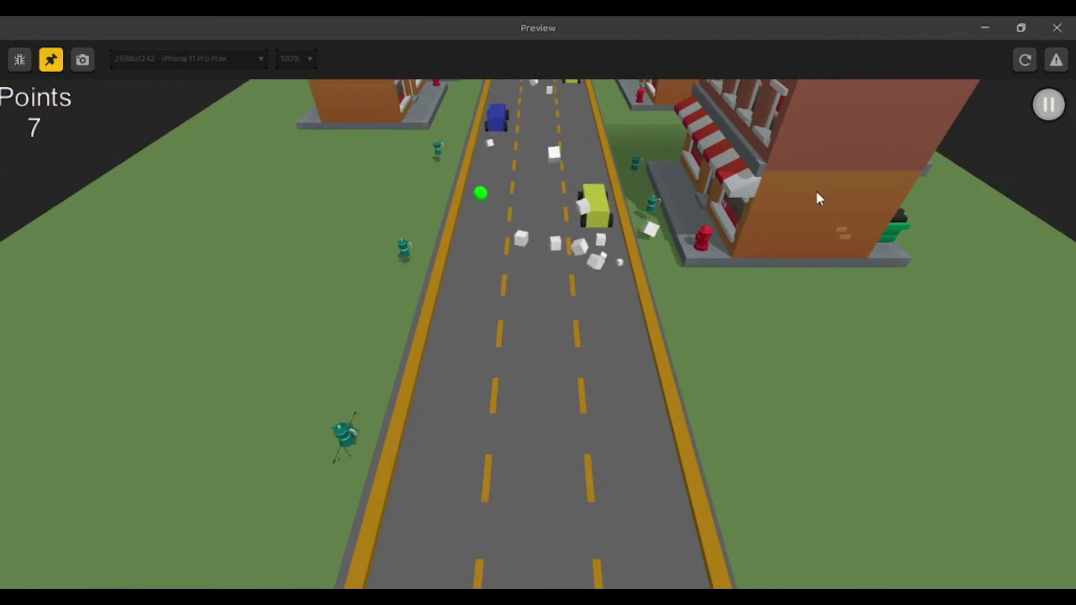
left_click(1057, 27)
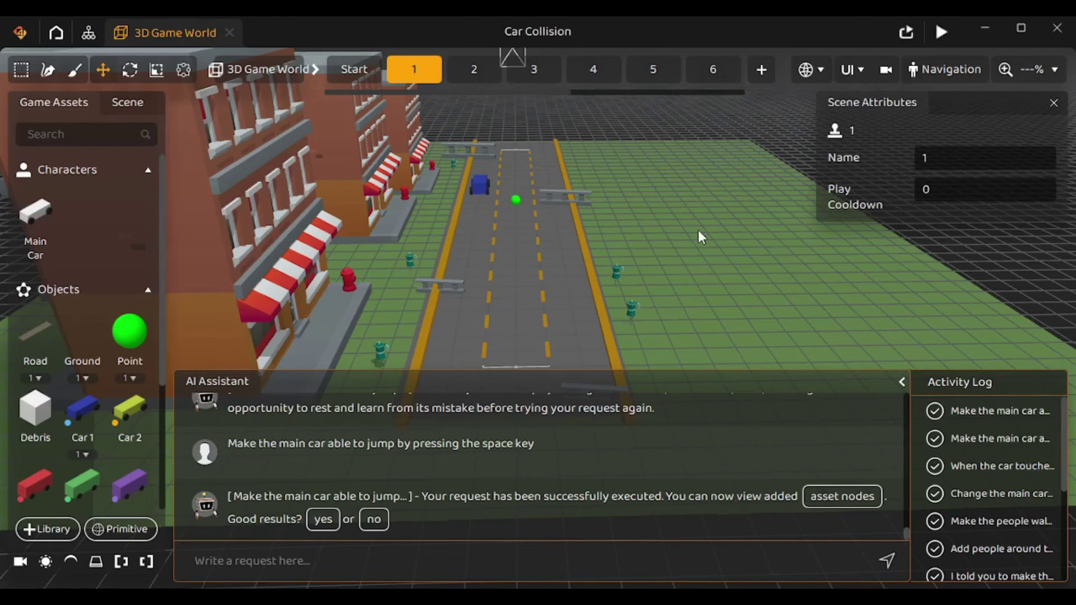
left_click(941, 31)
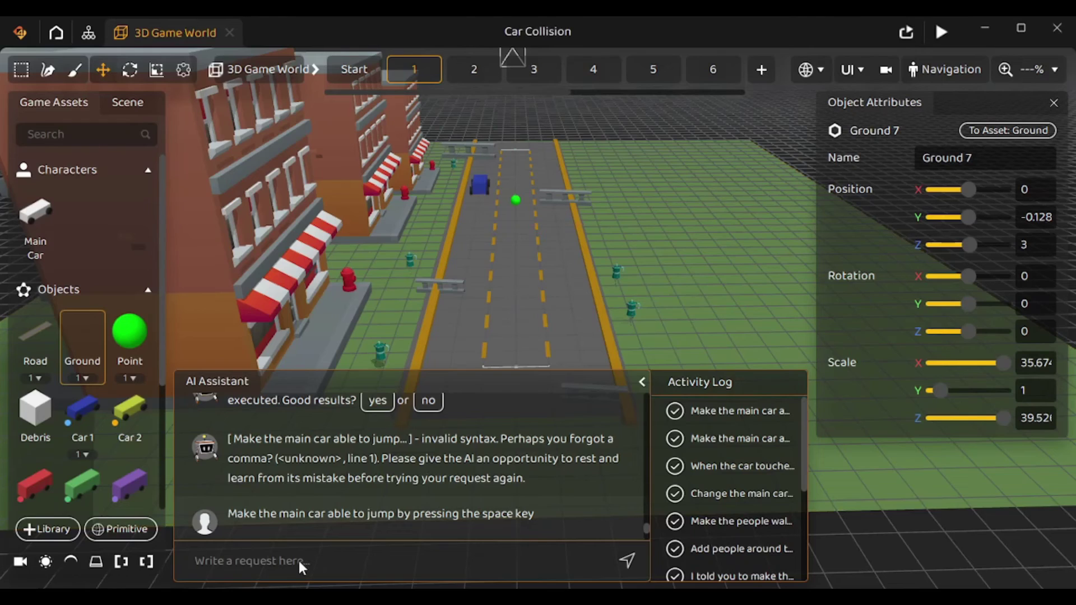
- Ask the AI Assistant to "Increase the width of the ground" and read its reply
left_click(300, 565)
key("ctrl+v")
key("Return")
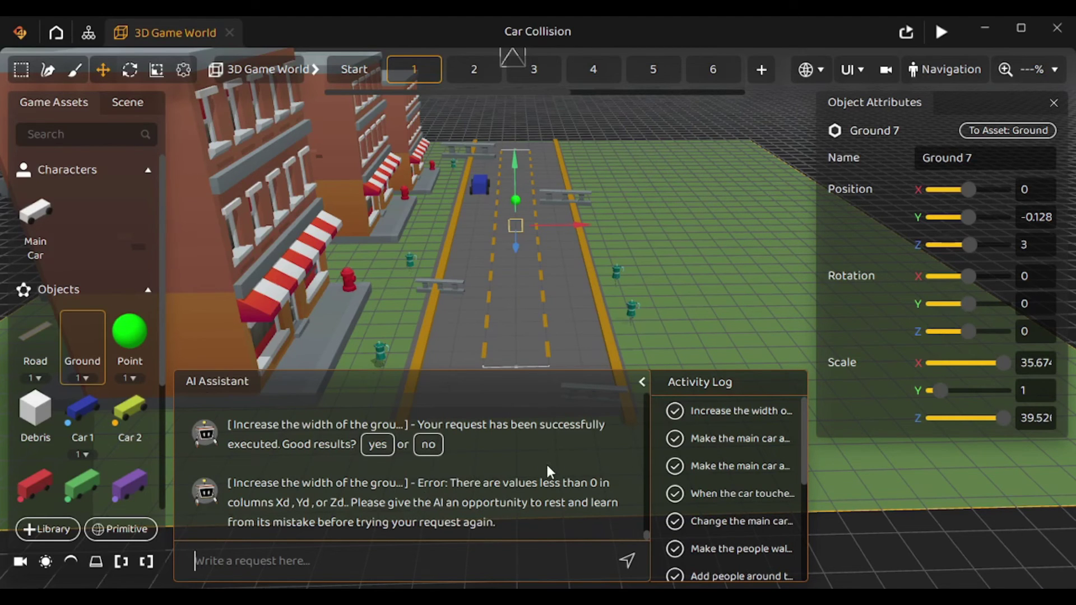
scroll(545, 462, "up", 1)
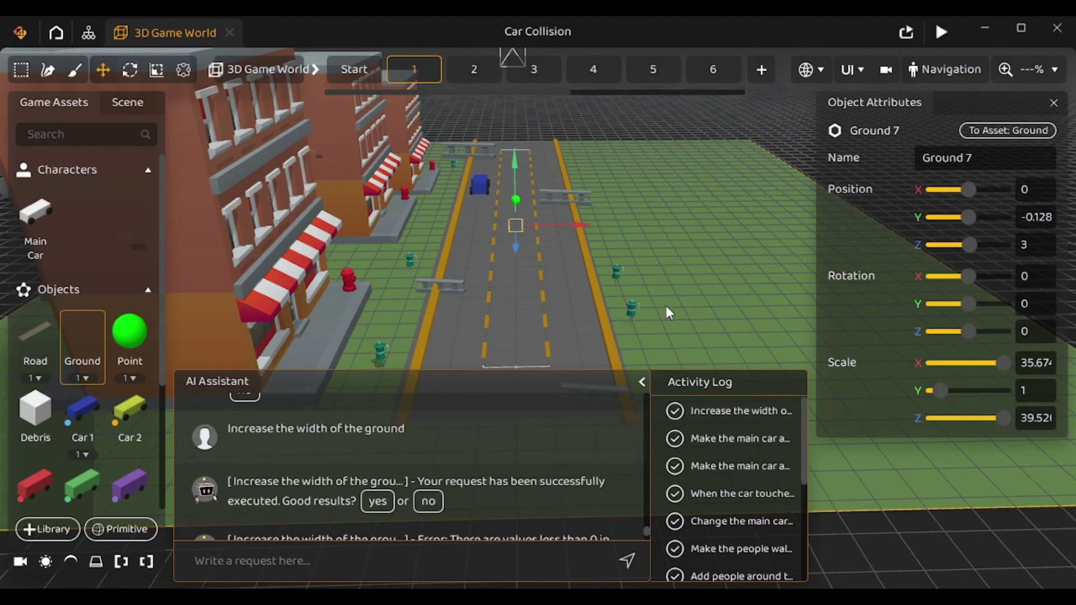
- Widen the selected ground object in scene 1 by setting its X scale to 100
double_click(1038, 363)
key("ctrl+a")
type("100")
key("Return")
scroll(752, 240, "down", 4)
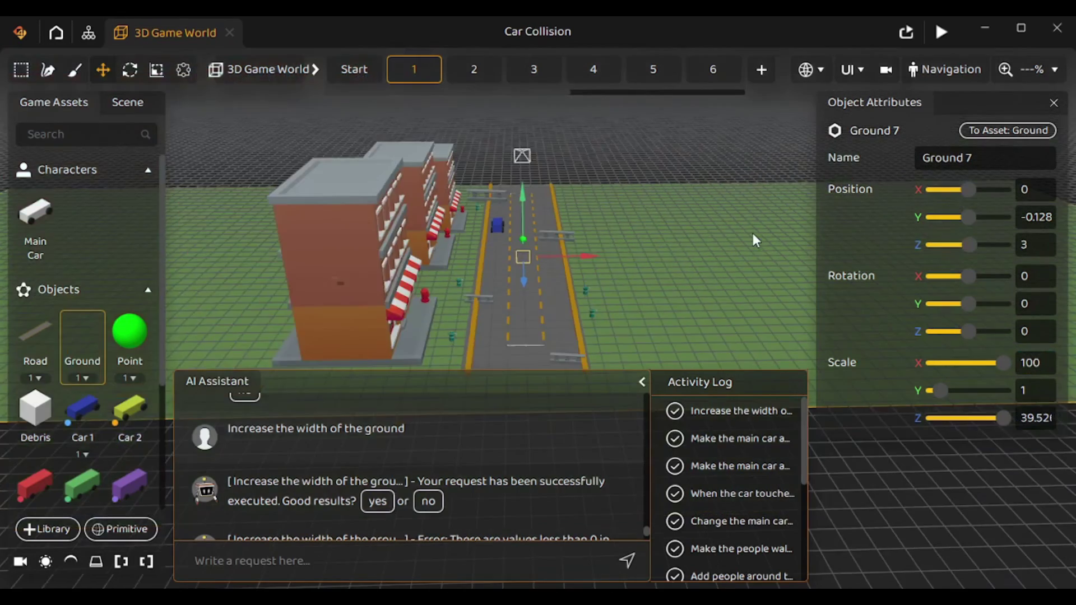
- Set the ground's X scale to 100 in the Start scene and in scenes 4, 5 and 6
left_click(1034, 363)
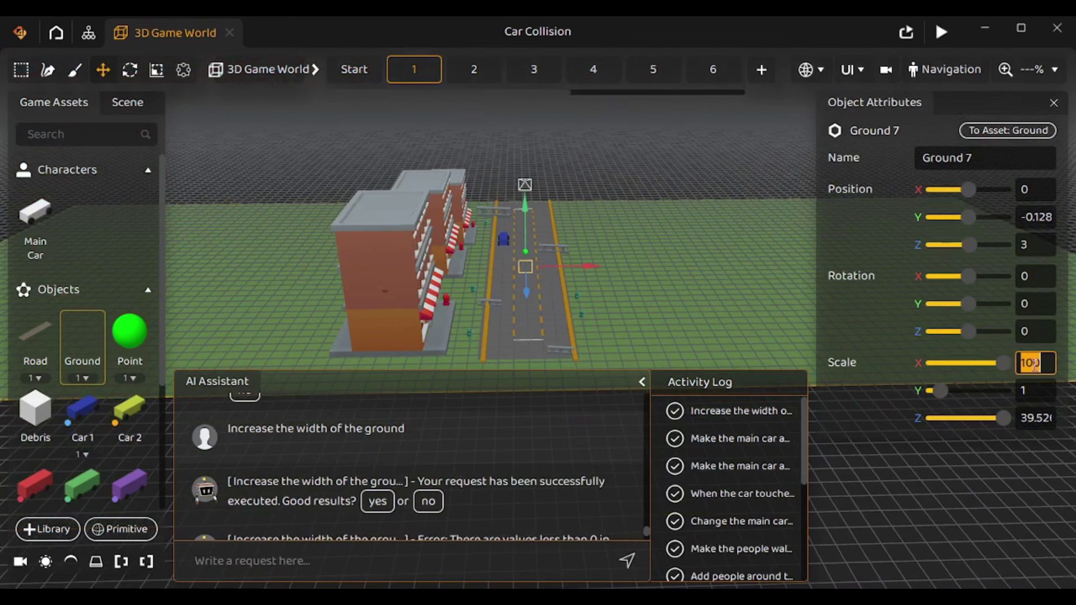
left_click(356, 70)
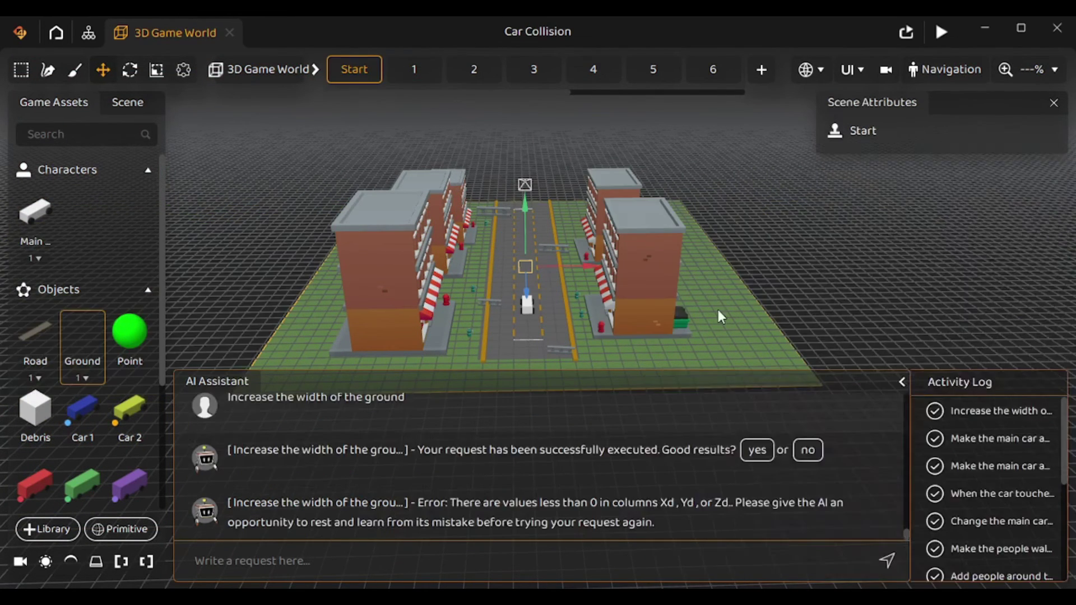
left_click(593, 69)
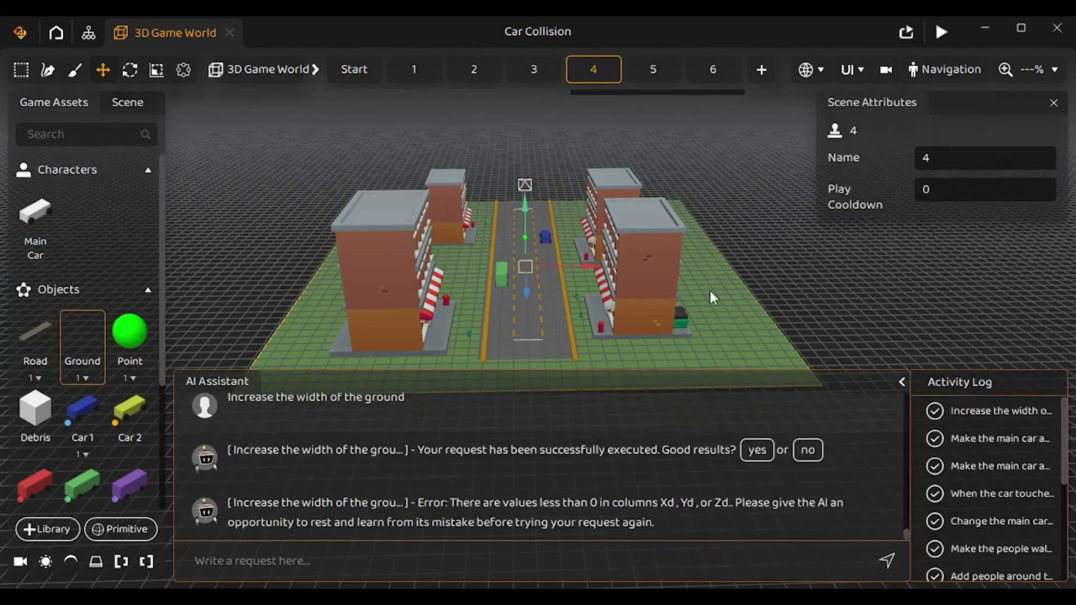
left_click(710, 290)
left_click(1034, 362)
type("100")
left_click(652, 69)
left_click(712, 69)
left_click(711, 291)
type("100")
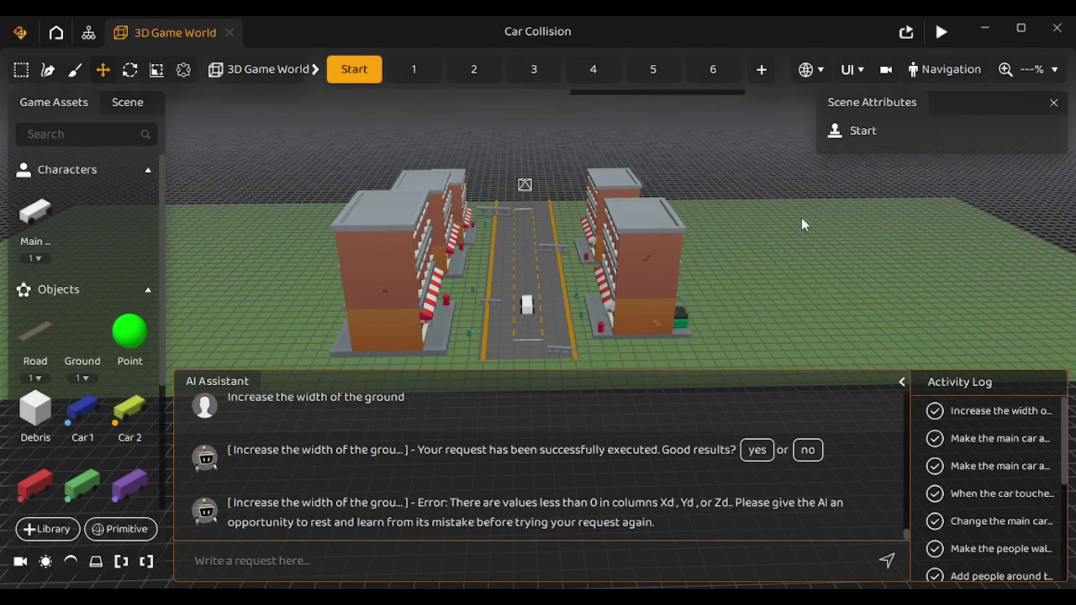
- Preview the game while steering the main car to check the widened ground, then close the preview
left_click(941, 32)
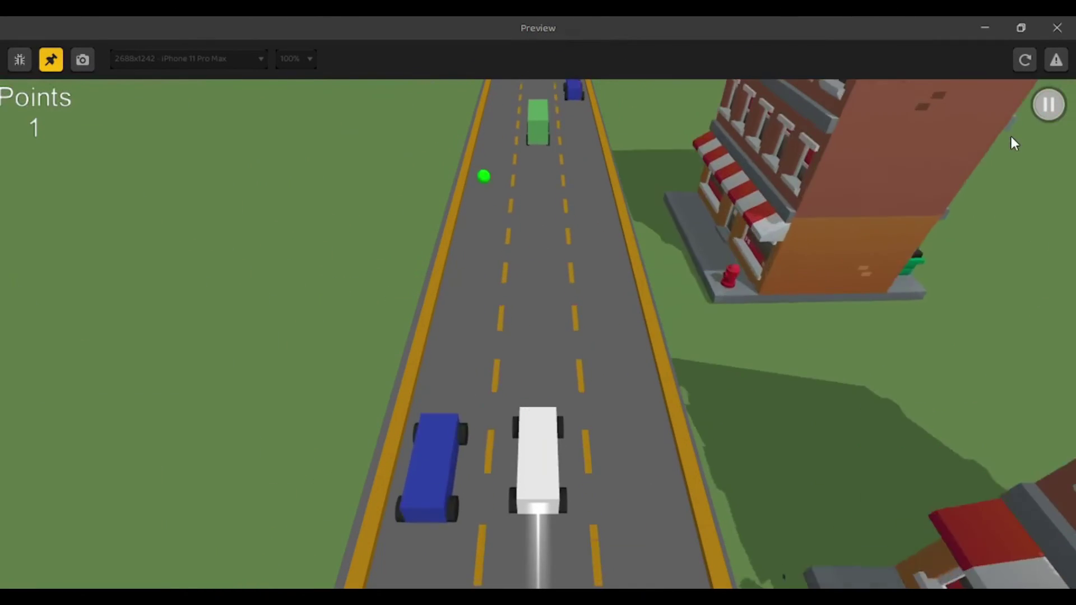
mouse_move(1010, 136)
left_mouse_down()
mouse_move(749, 184)
mouse_move(335, 223)
left_mouse_up()
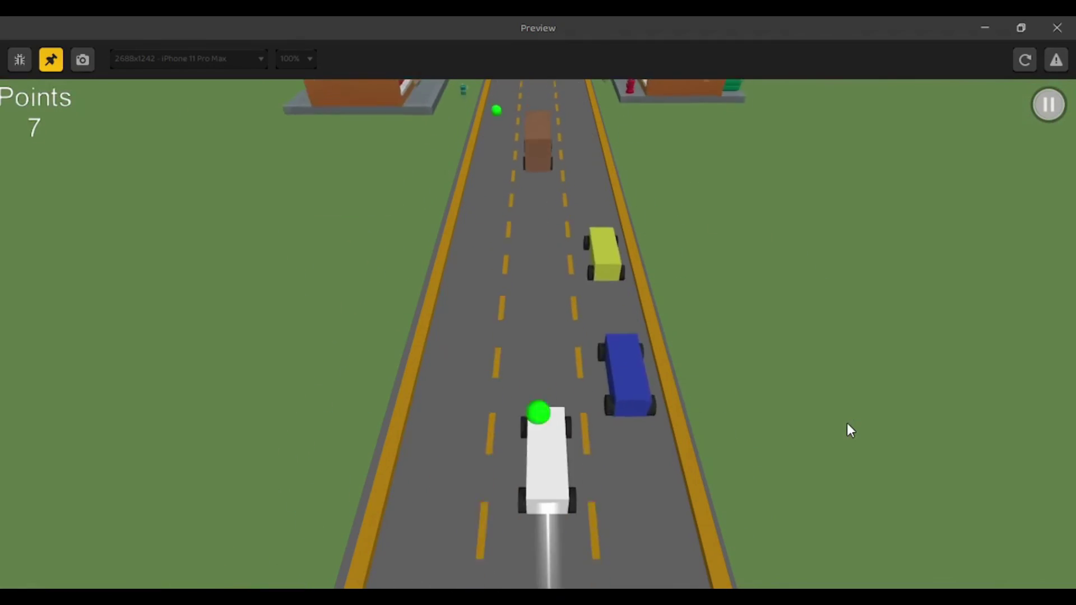
key("Left")
key("Right")
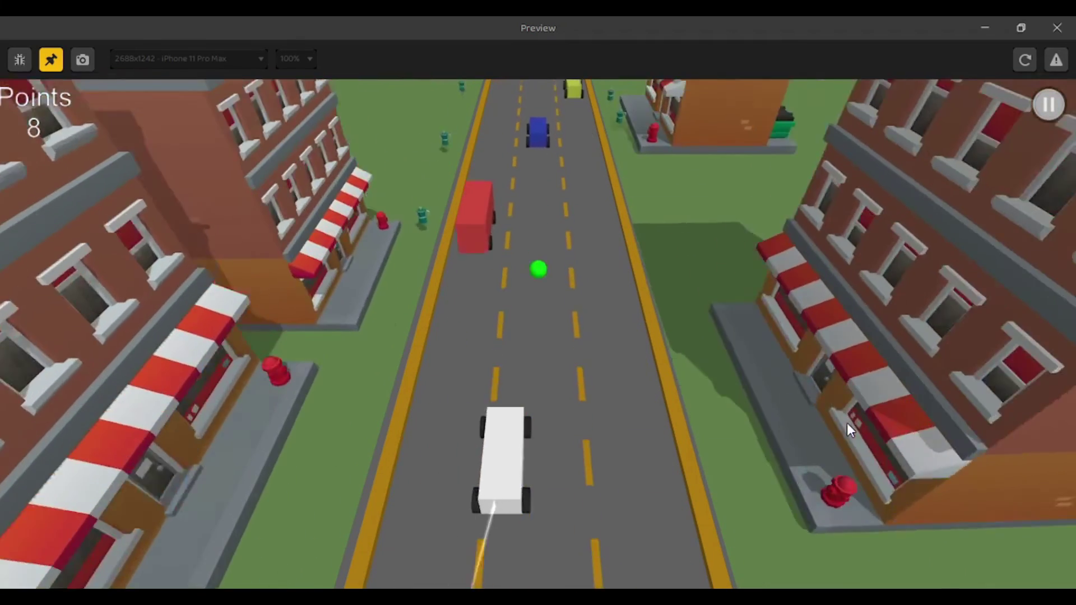
key("Right")
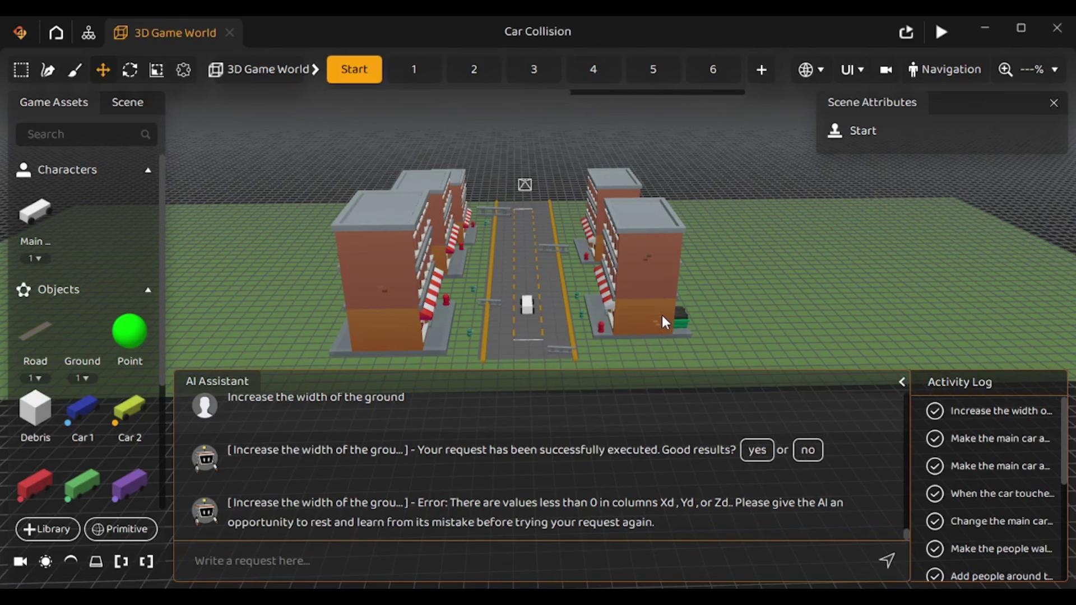
- Save the project as Car Collision.bbdoc in the Collison Game folder
key("ctrl+s")
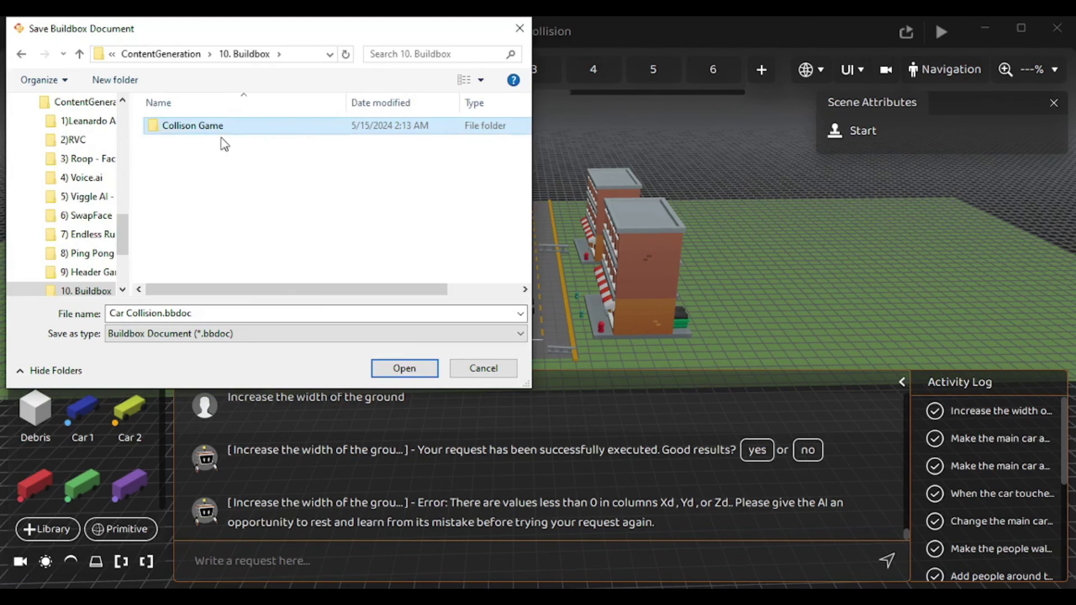
double_click(230, 132)
left_click(406, 368)
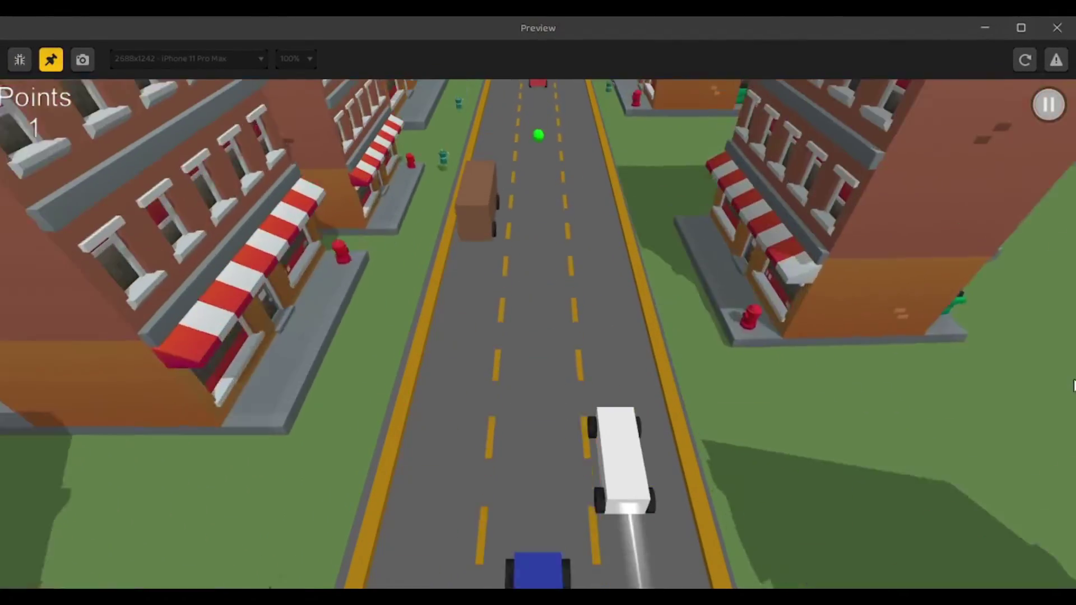
- Play the game in the preview, steering the main car between lanes to avoid traffic and collect the green points
key("Left")
key("Left")
key("Right")
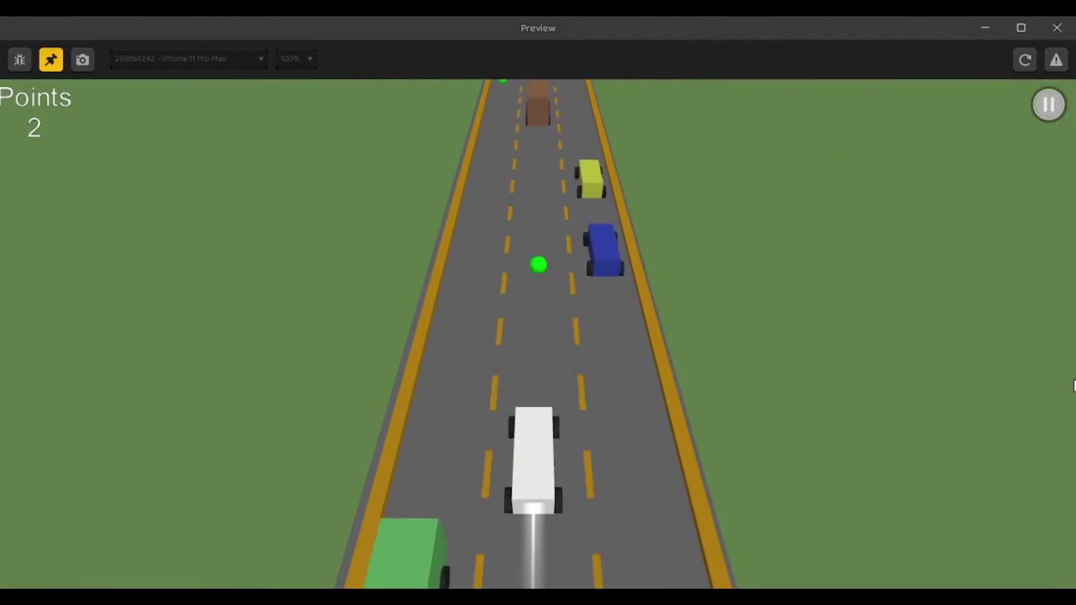
key("Left")
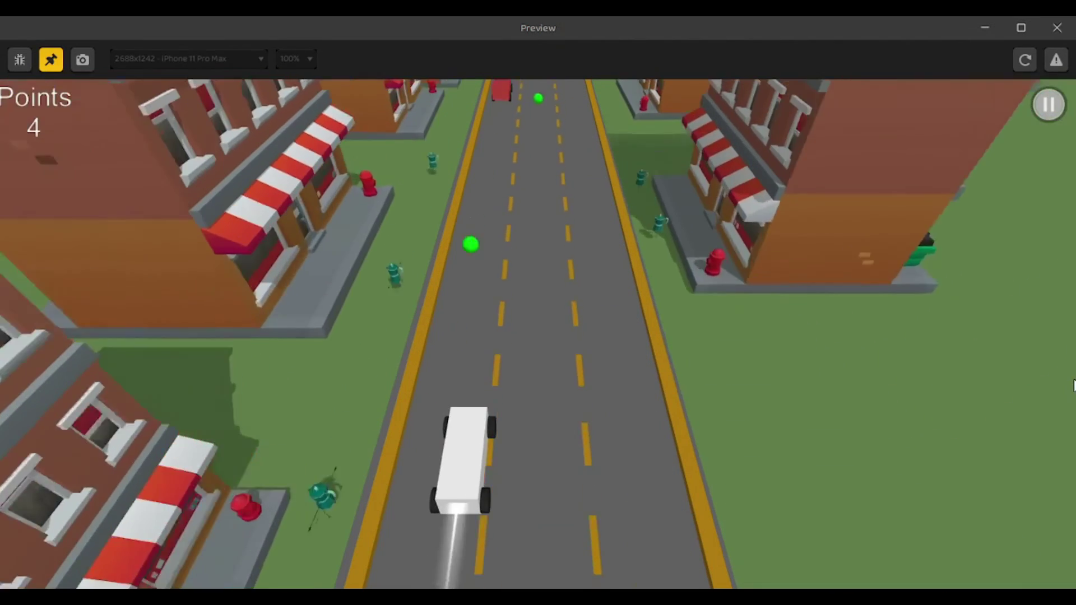
key("Right")
key("Right")
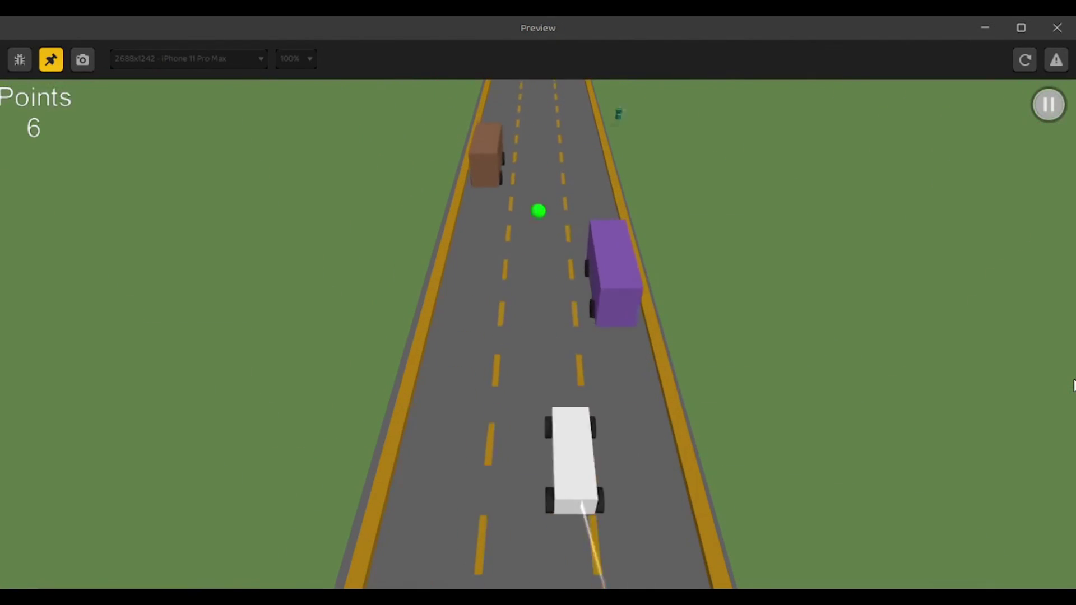
key("Left")
key("Right")
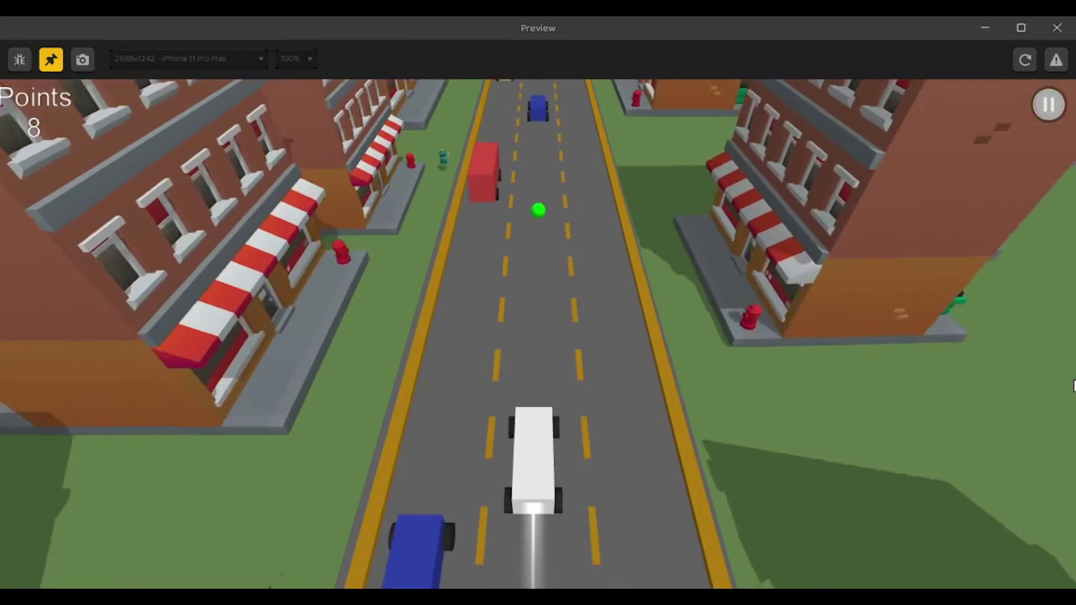
key("Right")
key("Left")
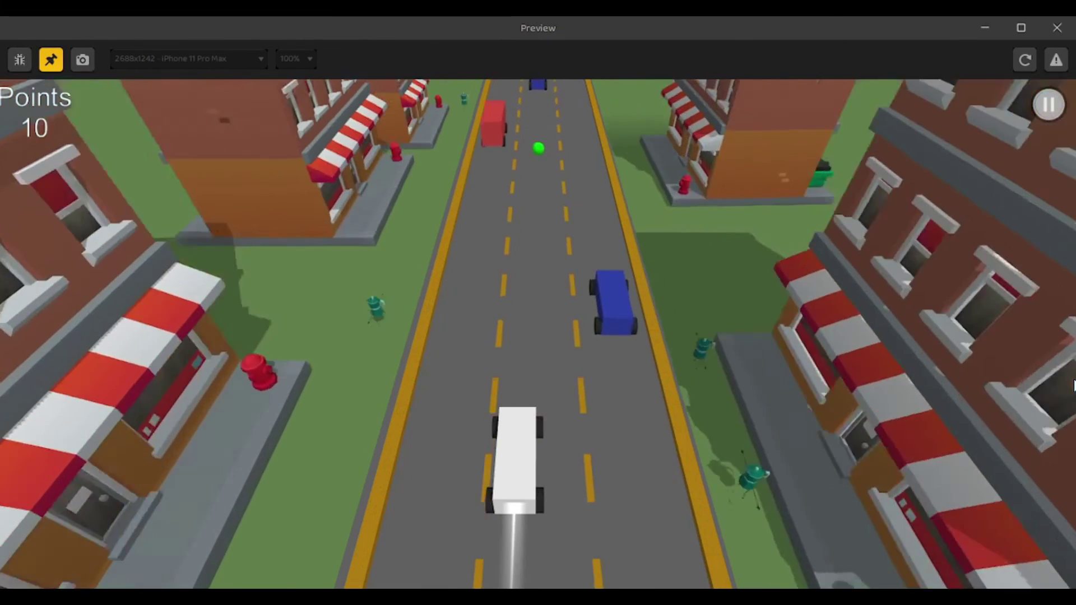
key("Right")
key("Left")
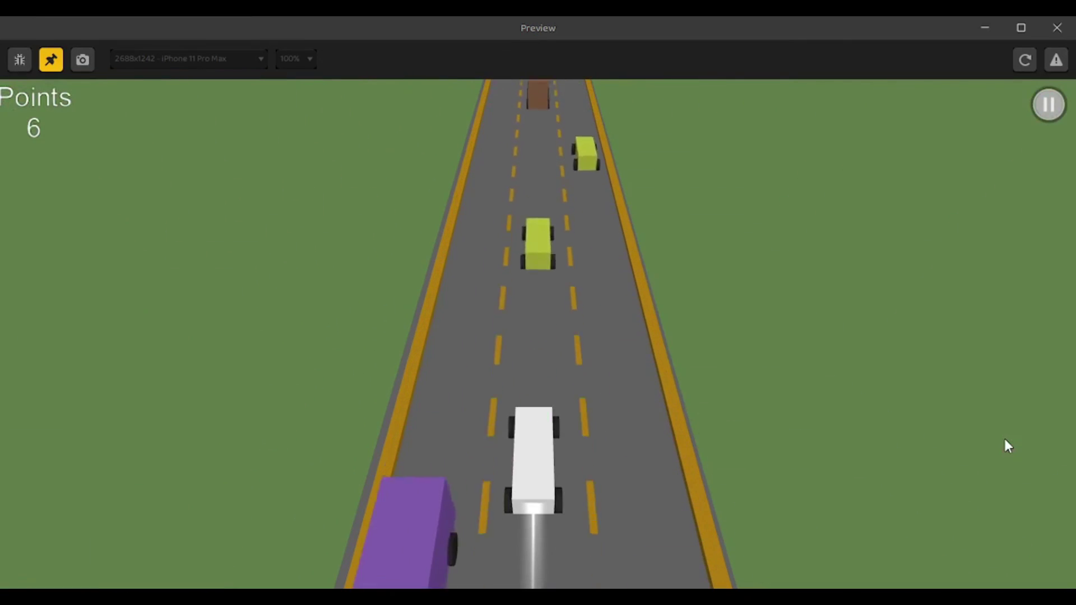
key("Left")
key("Right")
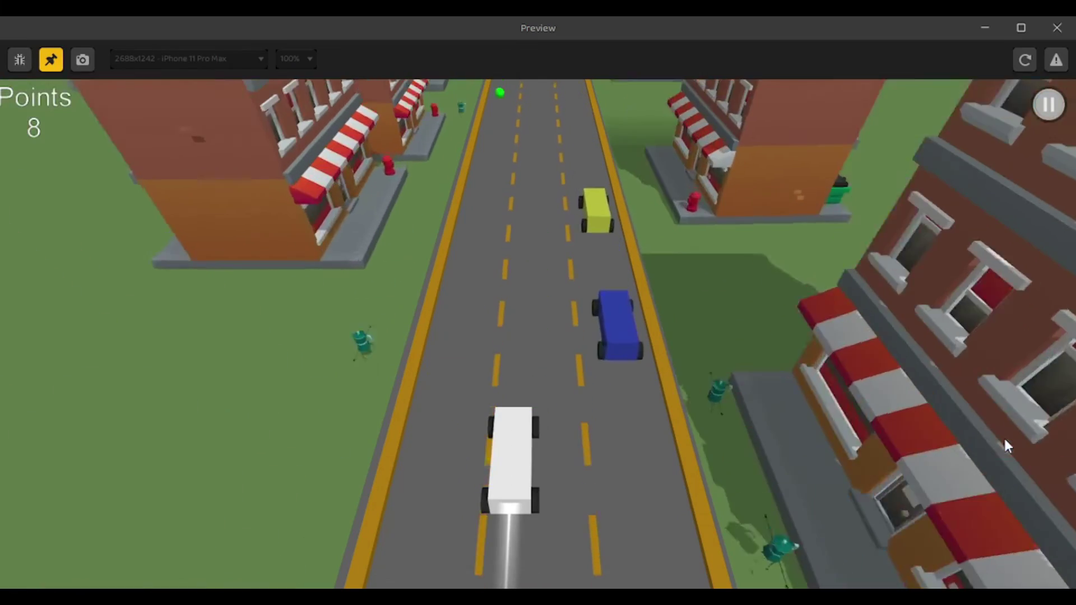
key("Left")
key("Right")
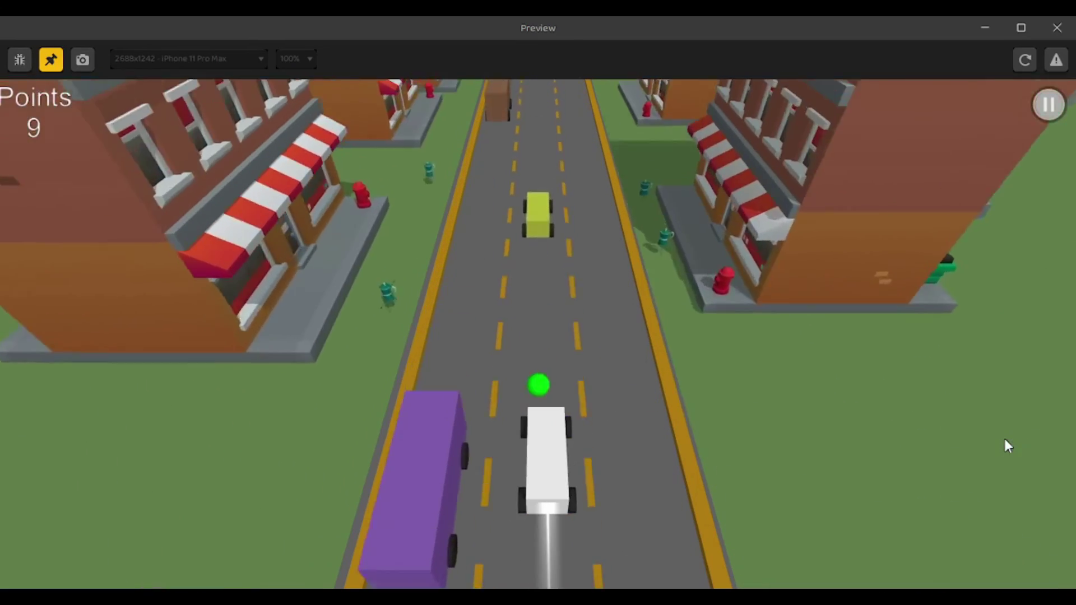